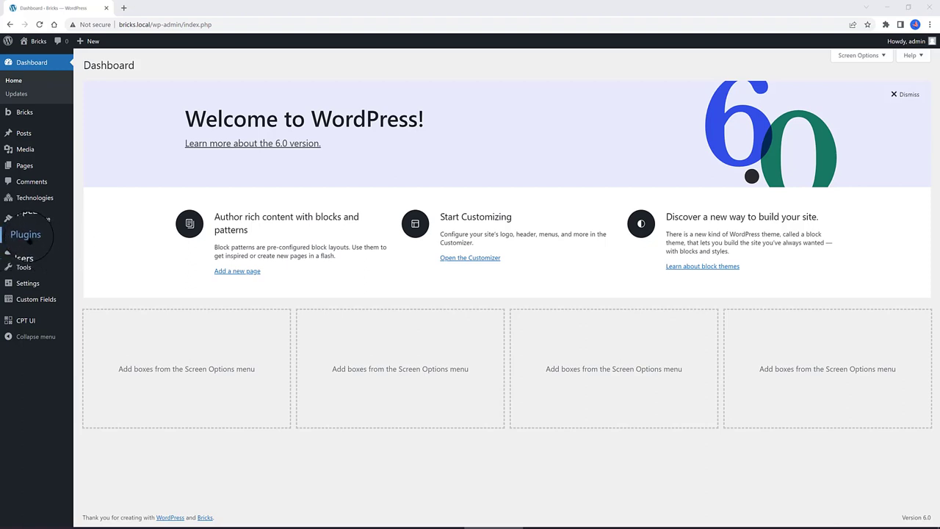
# Step: View the Installed Plugins list, which shows two active plugins on the Bricks 1 site
pyautogui.moveTo(29, 235)
pyautogui.click(95, 237)
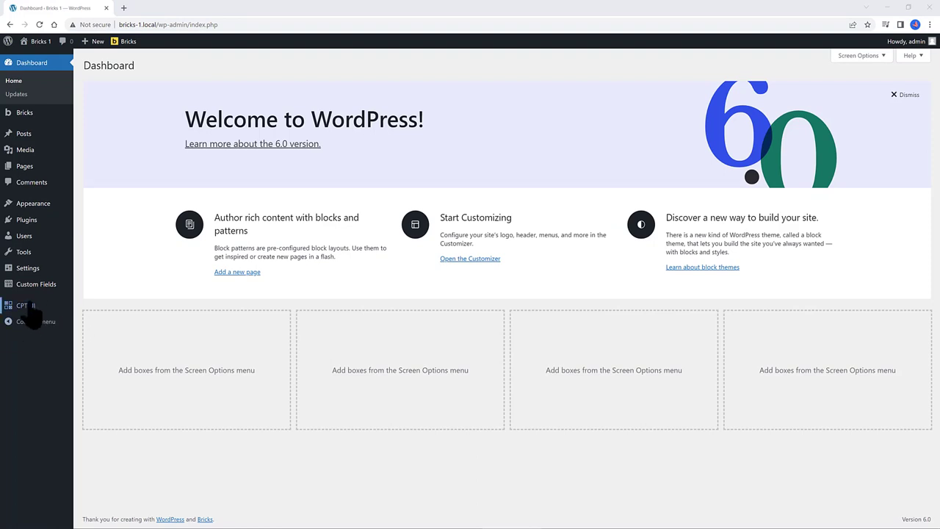
# Step: Start a CPT UI post type with slug 'testimonials' and labels 'Testimonials' / 'Testimonial'
pyautogui.moveTo(28, 310)
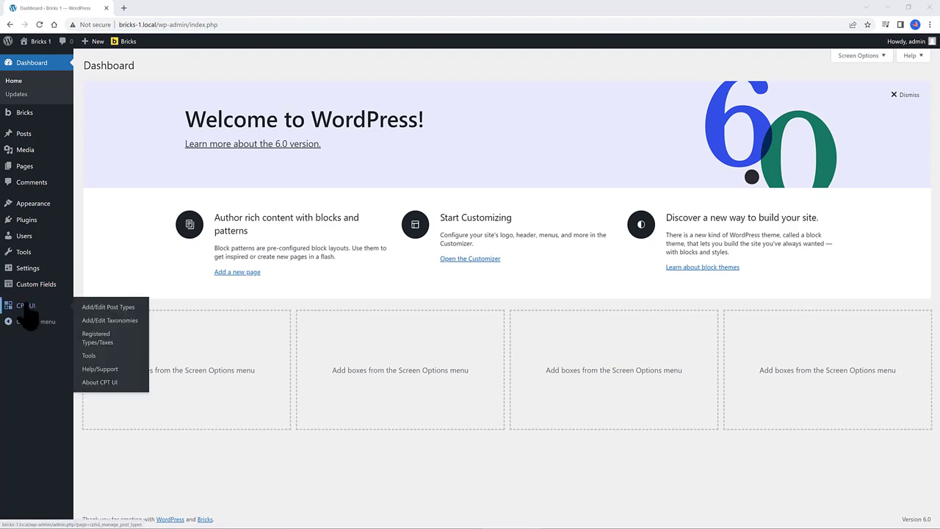
pyautogui.click(100, 308)
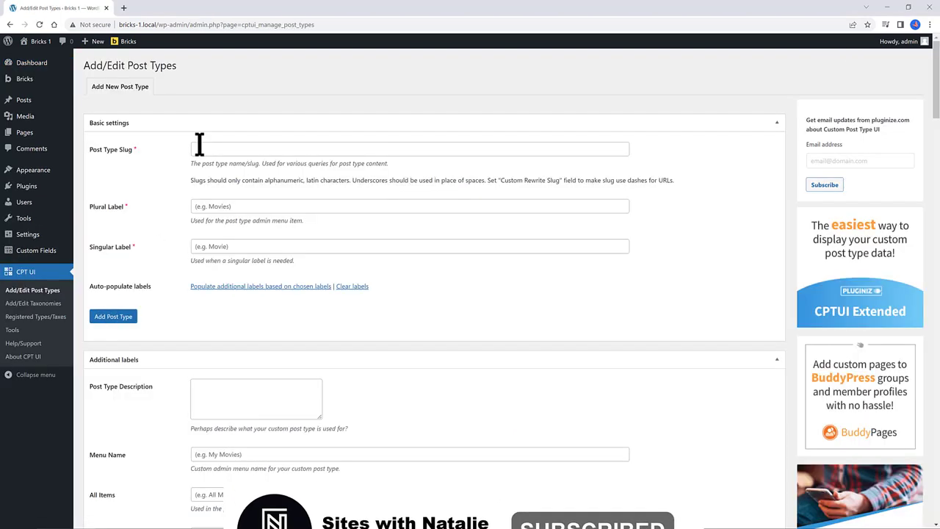
pyautogui.click(196, 146)
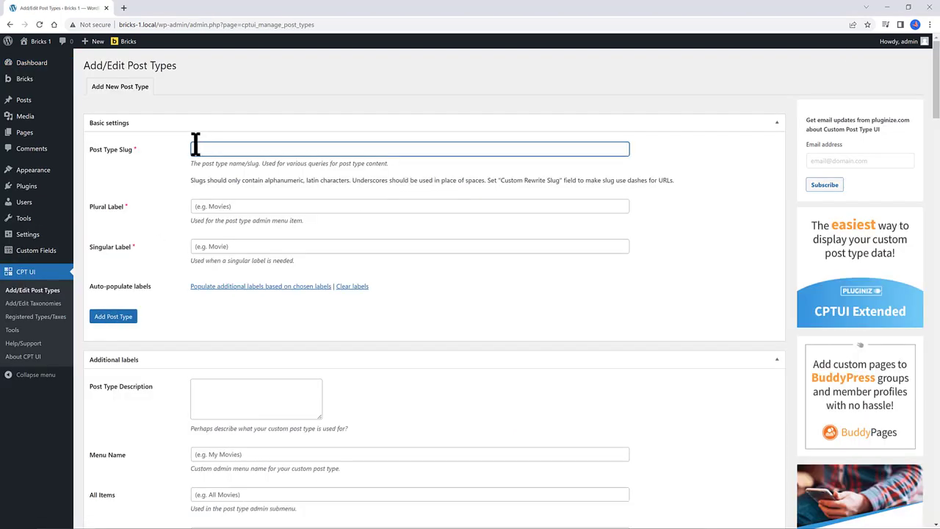
pyautogui.write('testimonials')
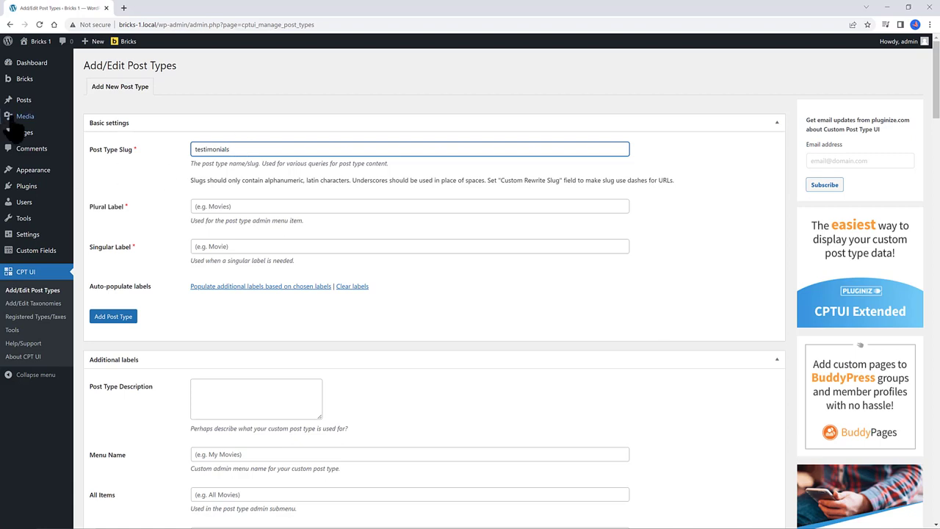
pyautogui.click(204, 206)
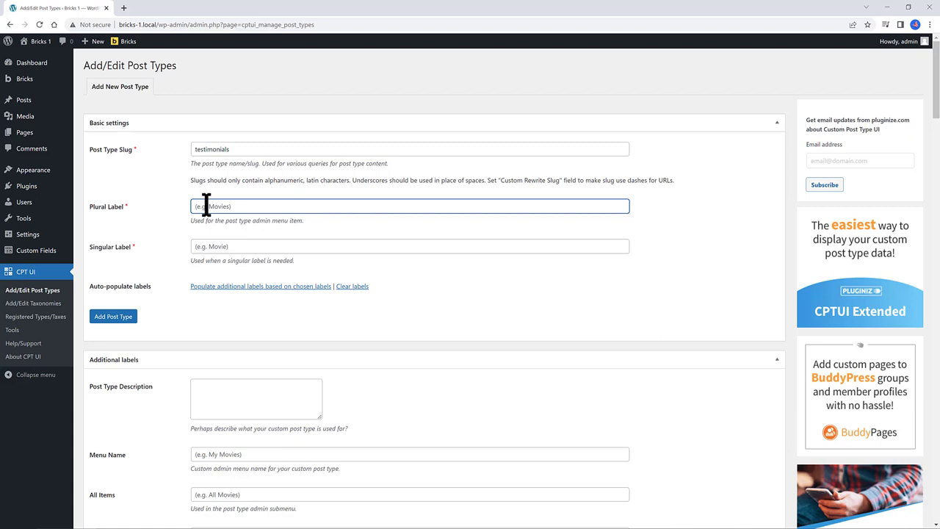
pyautogui.write('Testimonials')
pyautogui.click(212, 245)
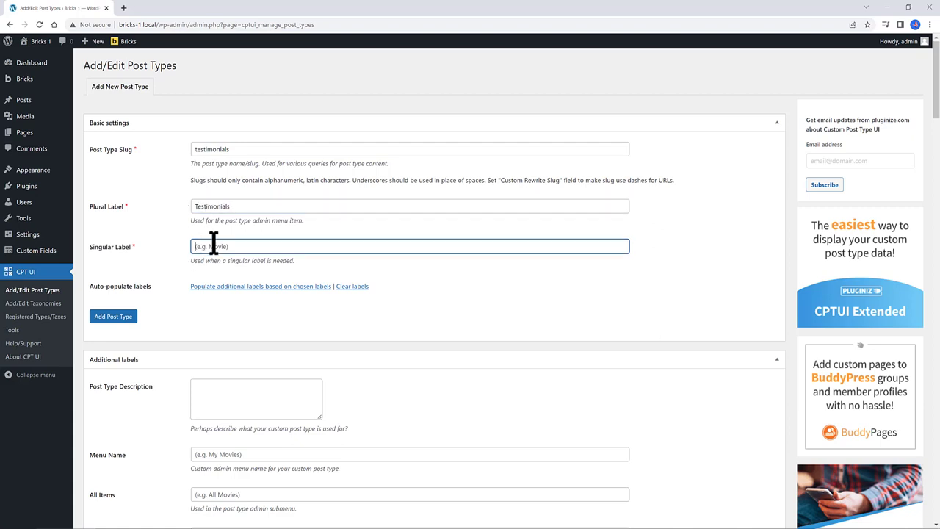
pyautogui.write('Testimonial')
# Step: Populate the additional labels from the chosen Testimonials/Testimonial labels
pyautogui.scroll(-2, 195, 247)
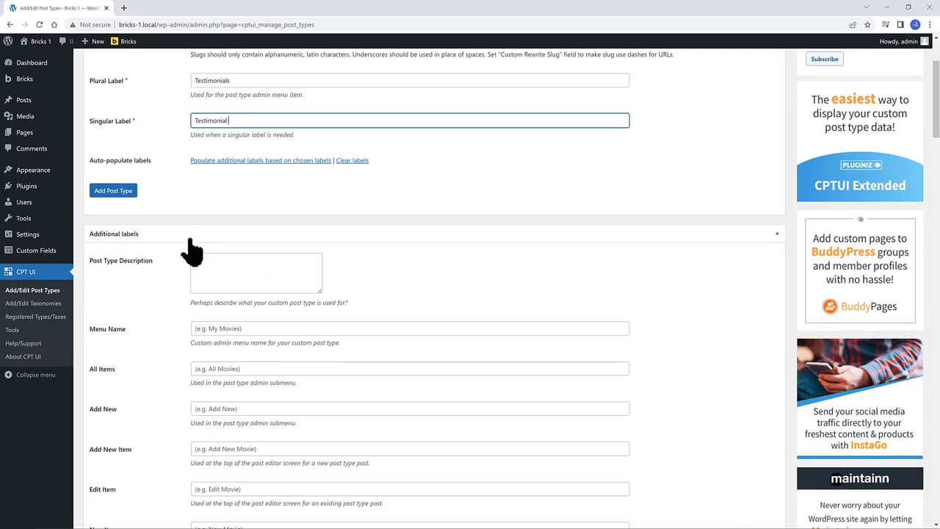
pyautogui.scroll(1, 192, 253)
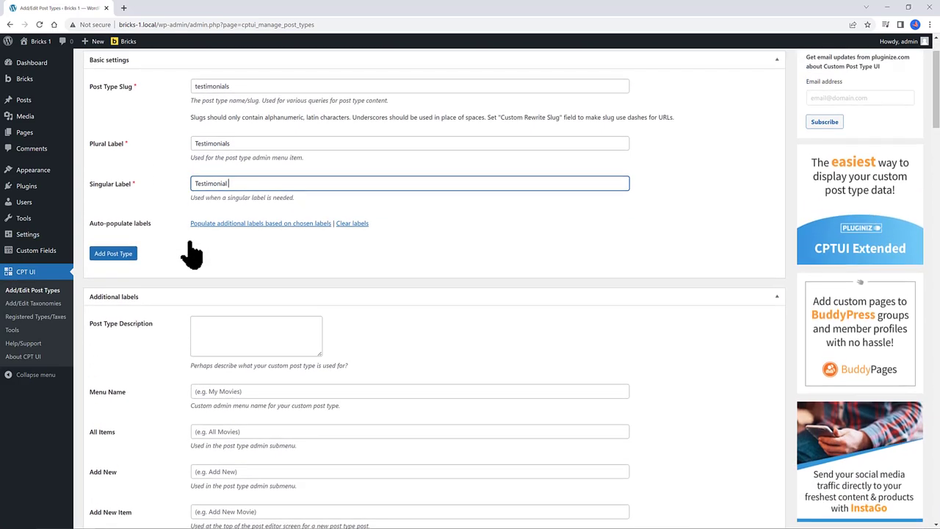
pyautogui.click(282, 226)
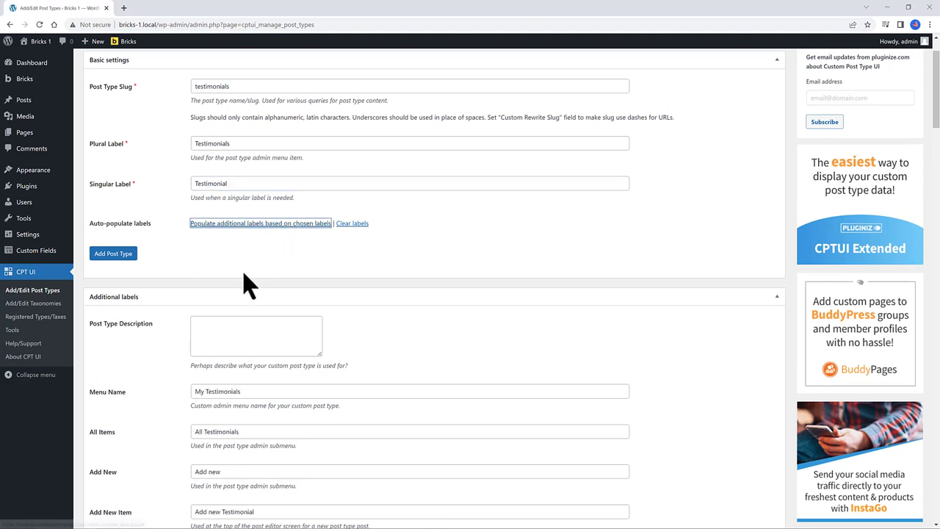
pyautogui.scroll(-1, 249, 285)
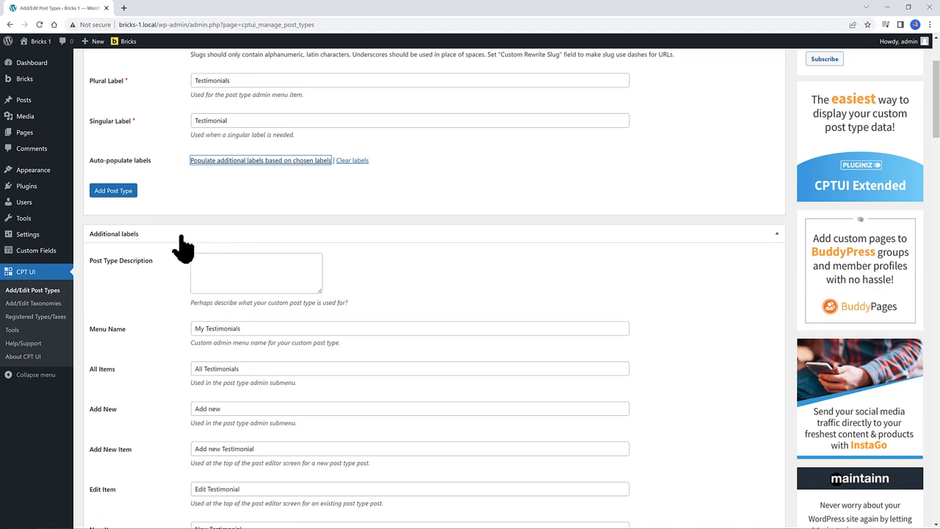
pyautogui.scroll(-1, 183, 248)
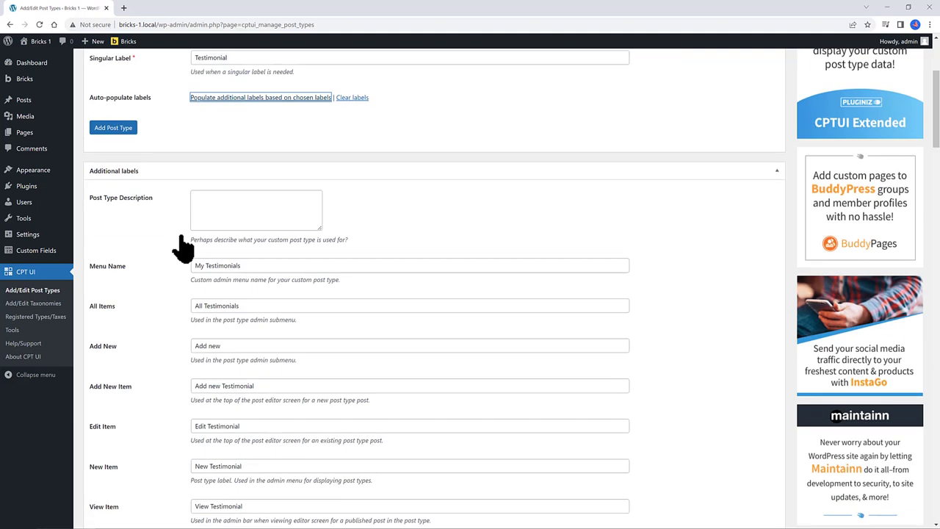
pyautogui.scroll(-1, 182, 249)
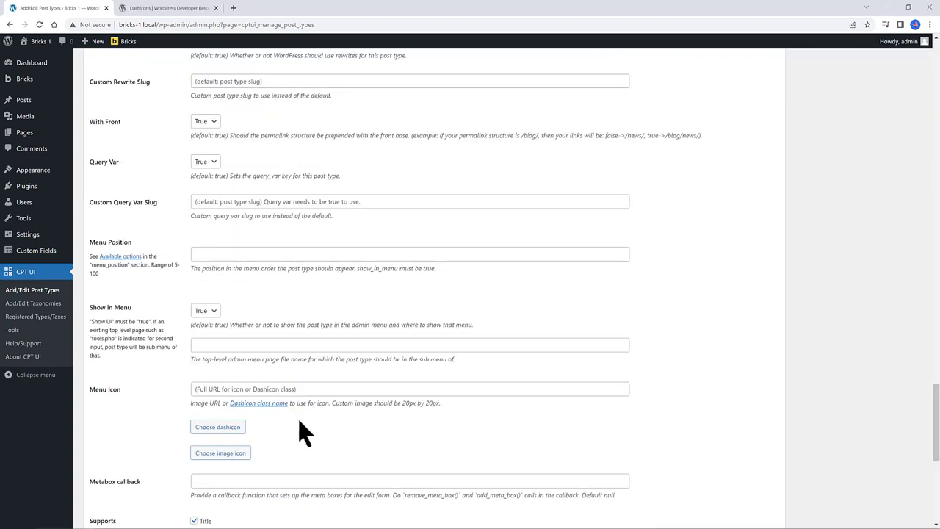
# Step: Turn off Editor and Featured Image support and add the testimonials post type
pyautogui.click(218, 426)
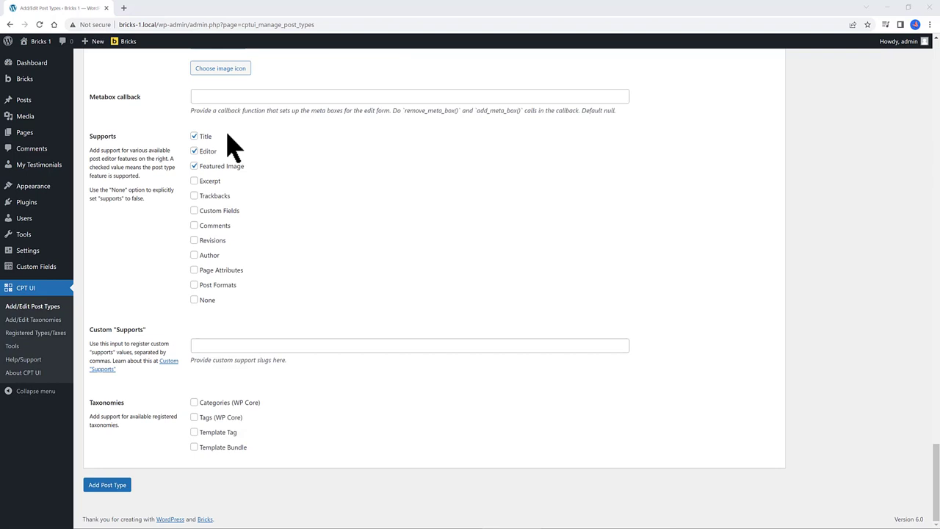
pyautogui.click(193, 150)
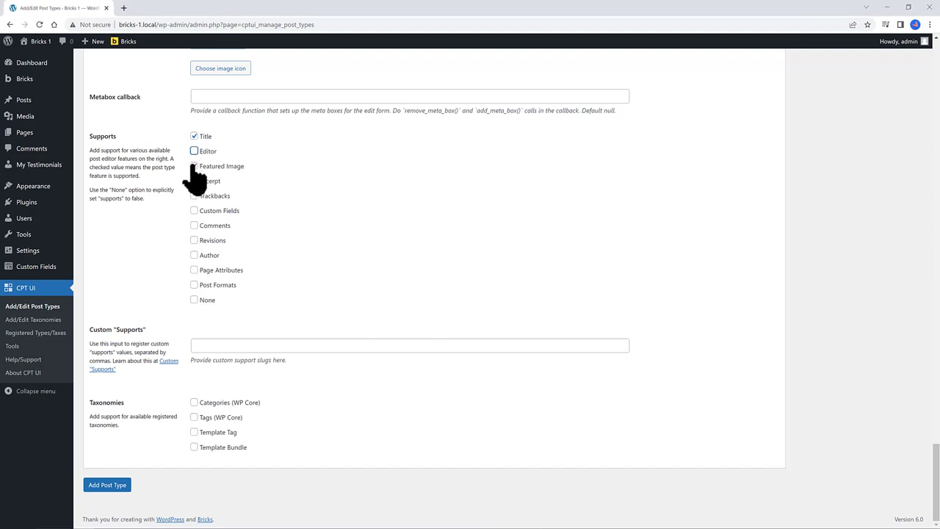
pyautogui.click(194, 166)
pyautogui.click(107, 484)
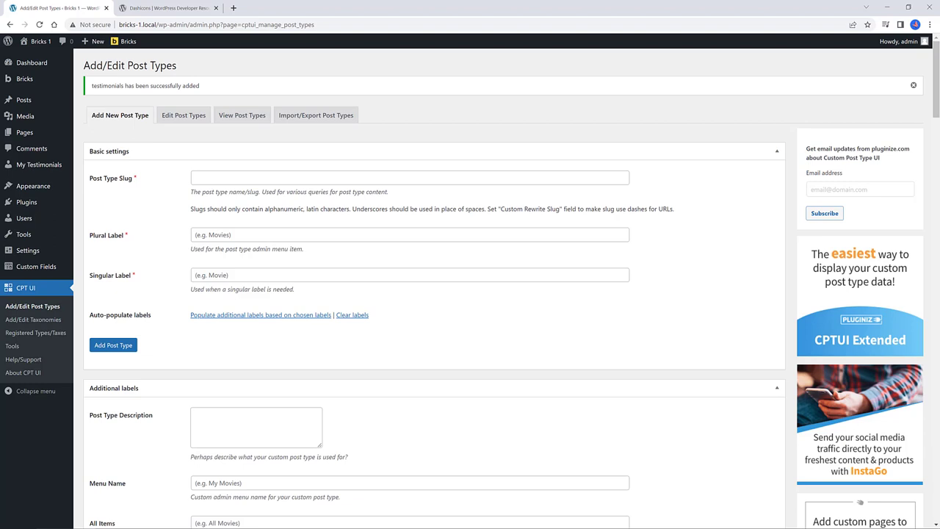
# Step: Open a blank Testimonial entry, then start a new Advanced Custom Fields field group
pyautogui.moveTo(44, 165)
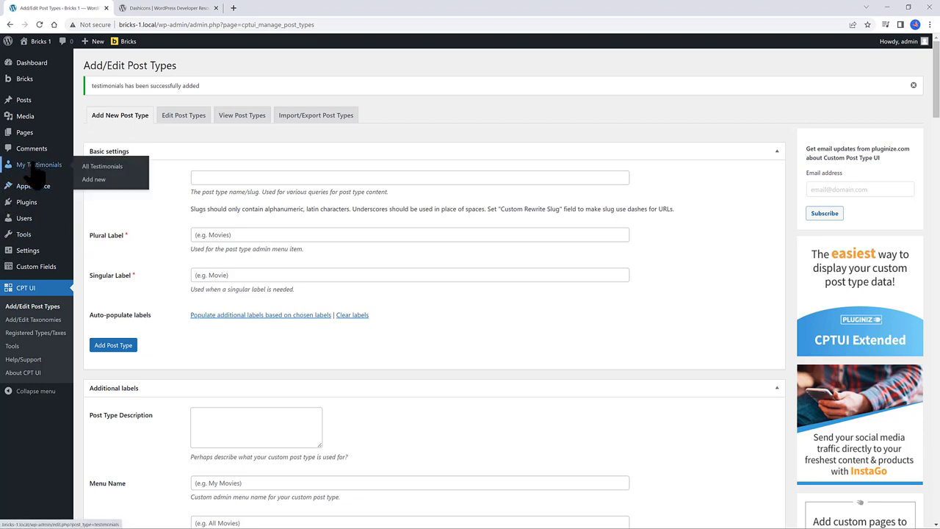
pyautogui.click(91, 180)
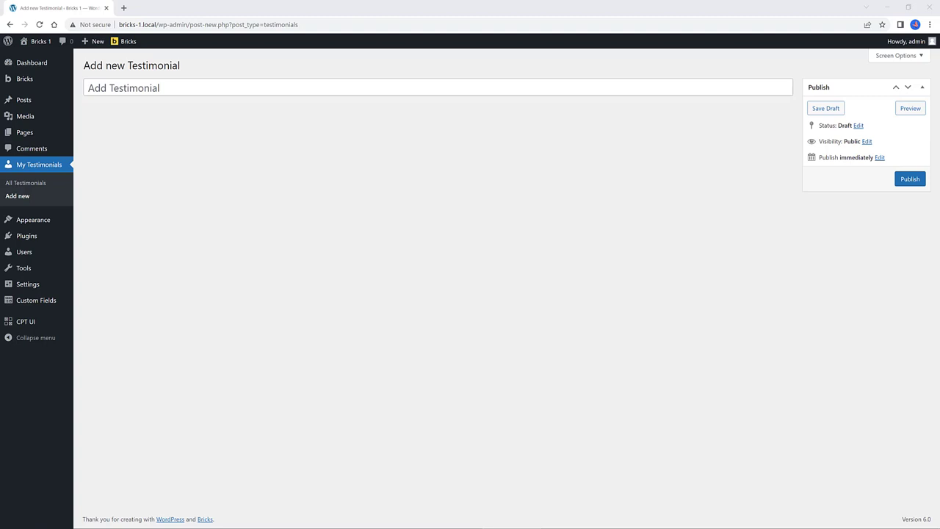
pyautogui.moveTo(33, 303)
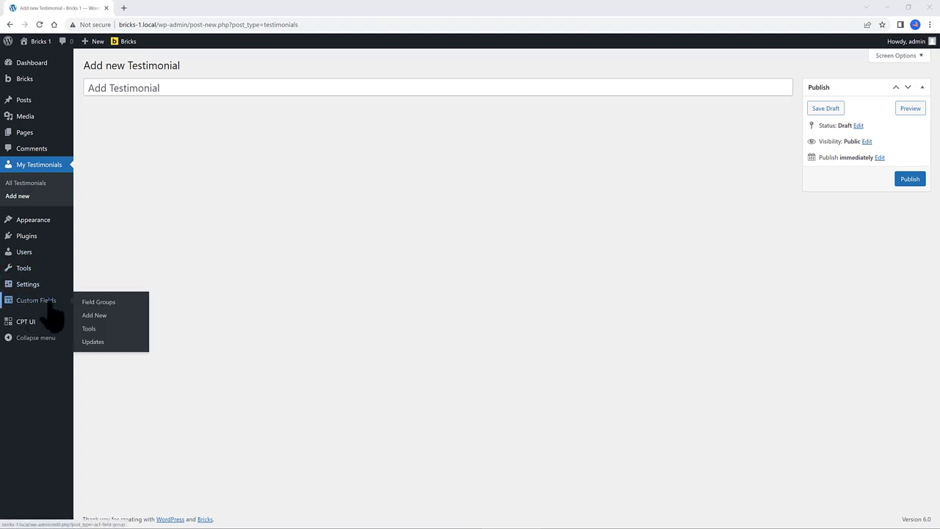
pyautogui.click(94, 315)
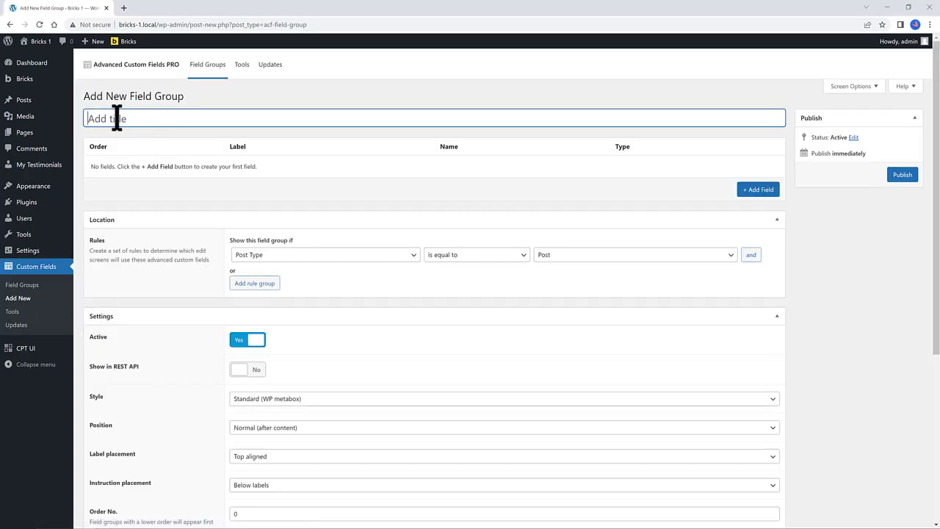
# Step: Title the group 'Testimonial Fields' and add a required Text field named 'Testimonial'
pyautogui.write('Testimonial Fields')
pyautogui.click(758, 189)
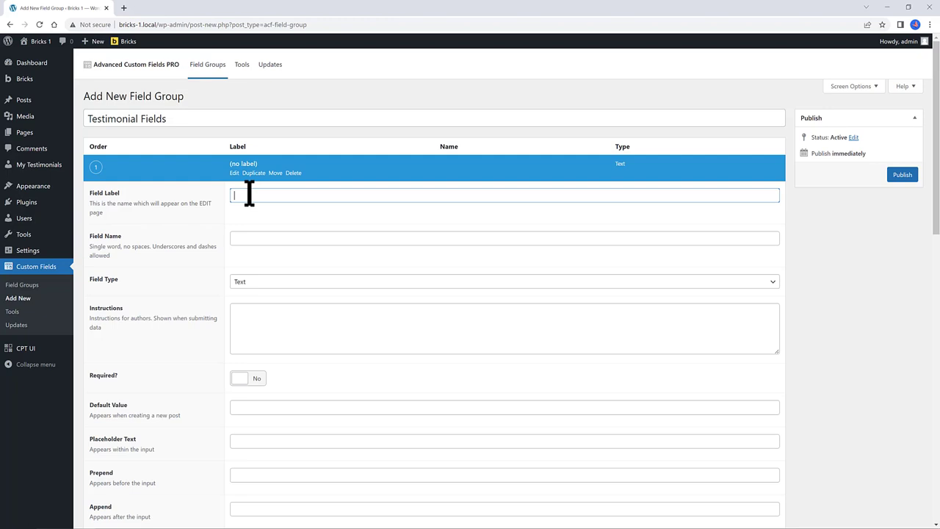
pyautogui.write('Testimonial')
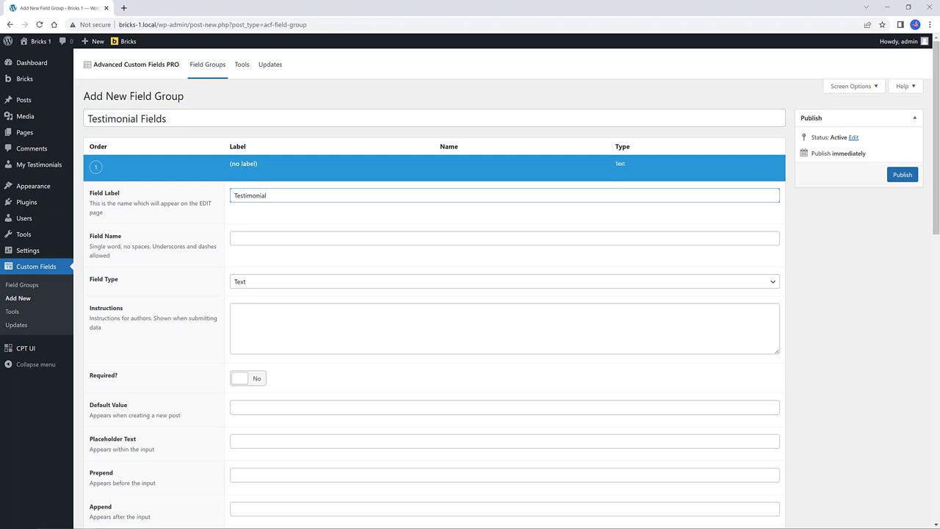
pyautogui.press('Tab')
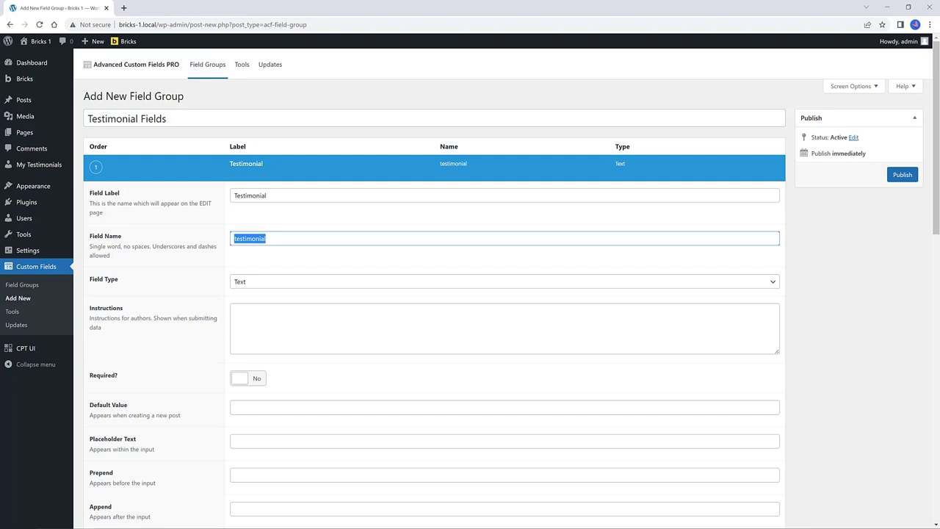
pyautogui.click(259, 285)
pyautogui.click(267, 307)
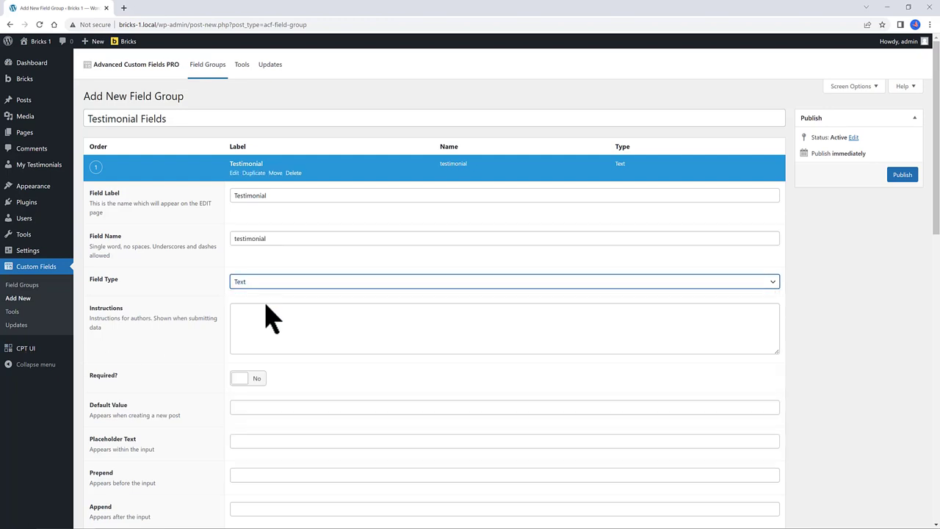
pyautogui.click(253, 395)
pyautogui.scroll(-2, 226, 399)
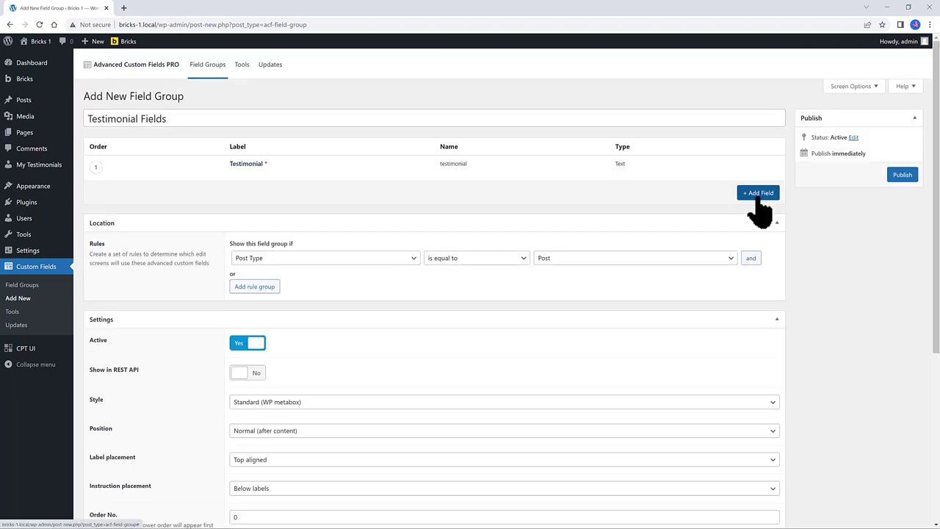
# Step: Add a required 'Author Image' image field with Medium (300 x 300) preview size
pyautogui.click(698, 194)
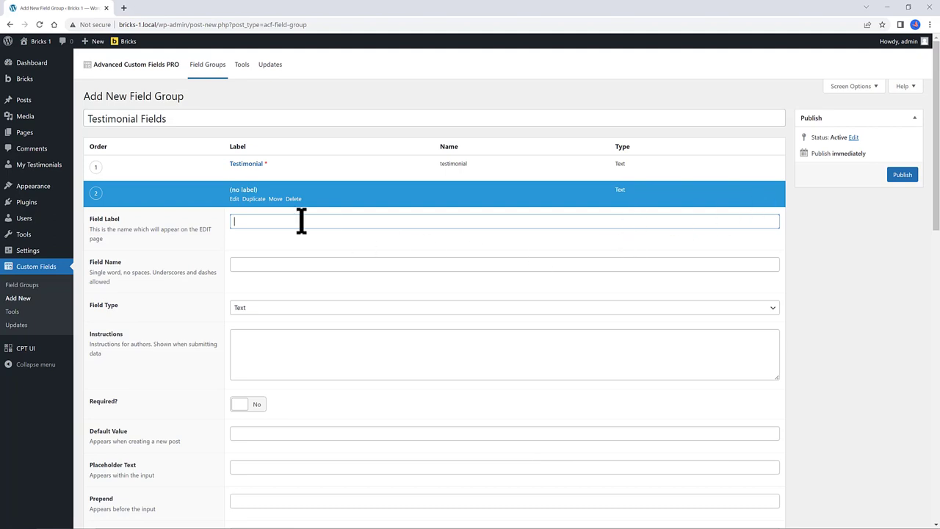
pyautogui.write('Author Image')
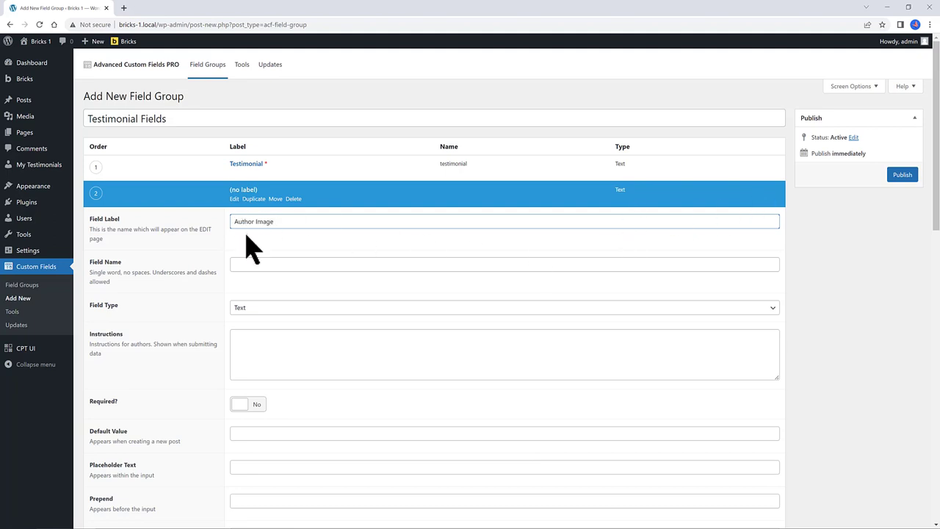
pyautogui.doubleClick(308, 266)
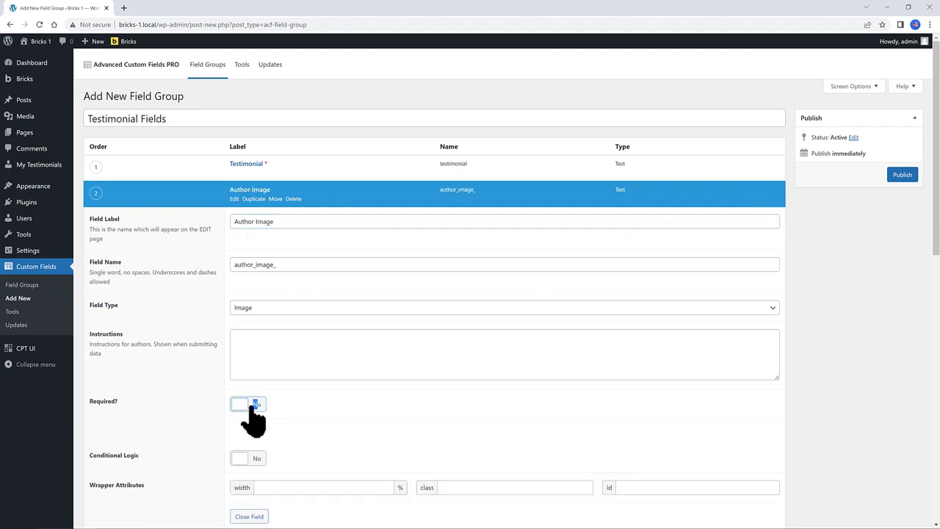
pyautogui.click(250, 406)
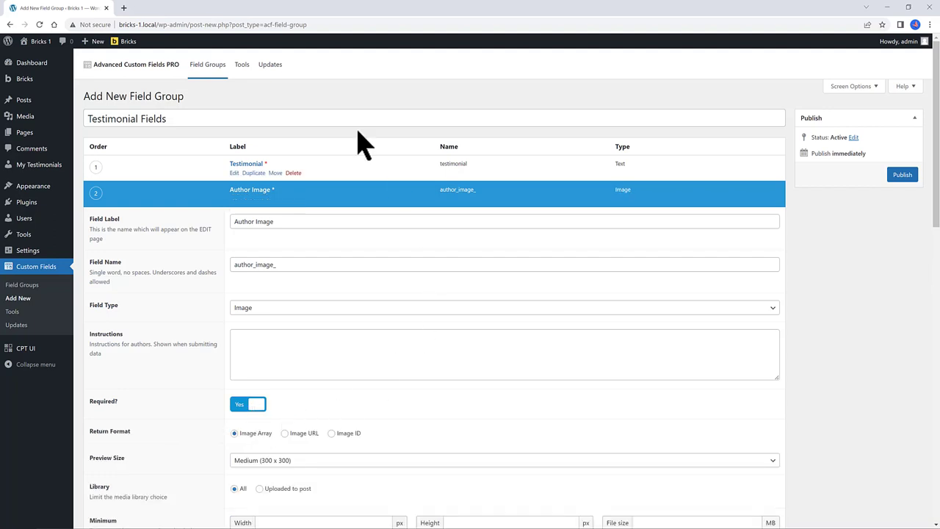
pyautogui.scroll(-3, 273, 311)
pyautogui.click(268, 334)
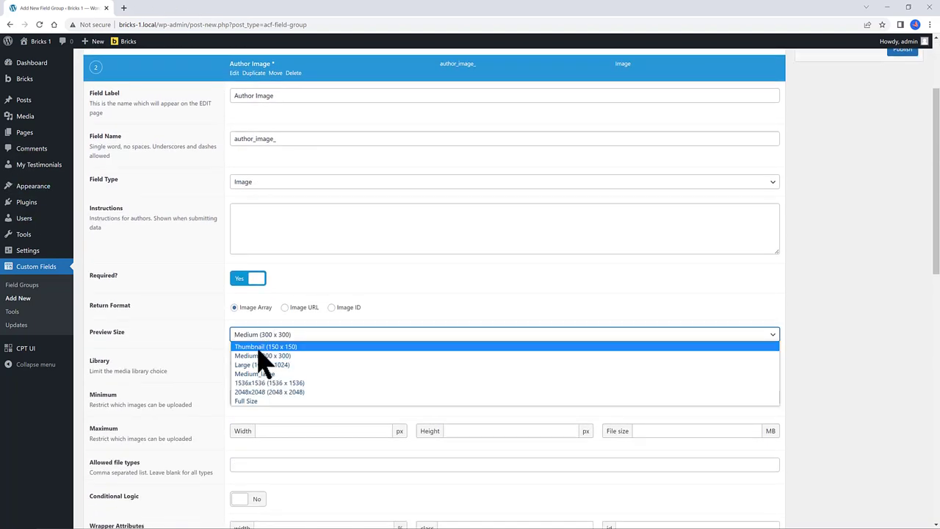
pyautogui.click(261, 340)
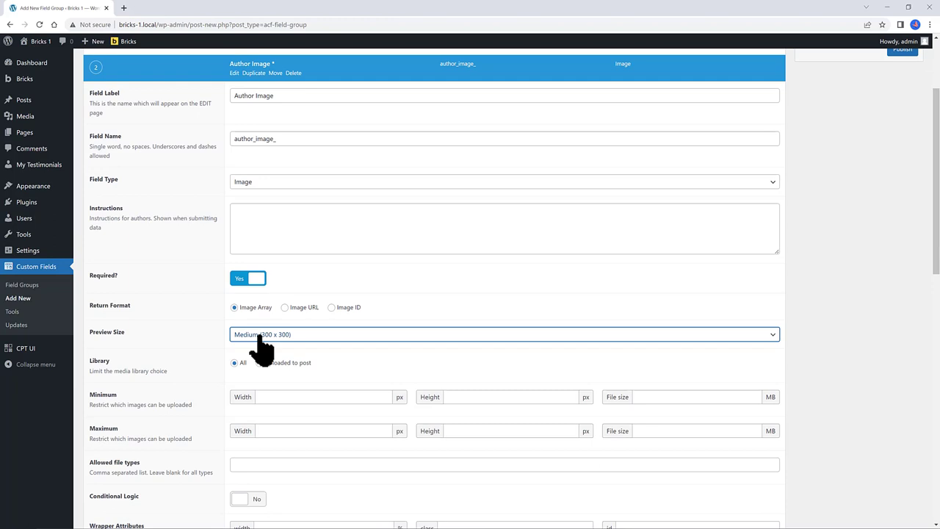
pyautogui.scroll(3, 461, 288)
pyautogui.click(400, 200)
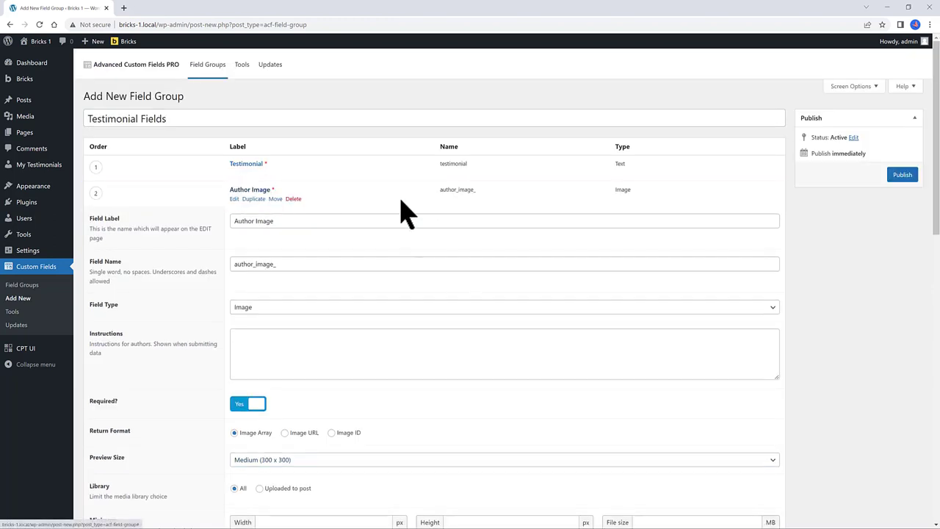
# Step: Add a required 'Author Name' text field and collapse its settings
pyautogui.click(791, 219)
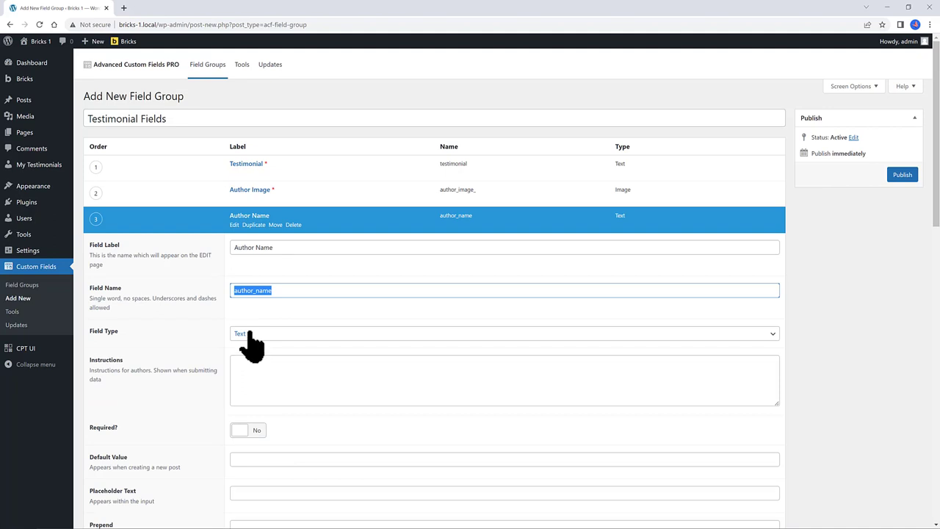
pyautogui.scroll(-1, 242, 360)
pyautogui.click(252, 368)
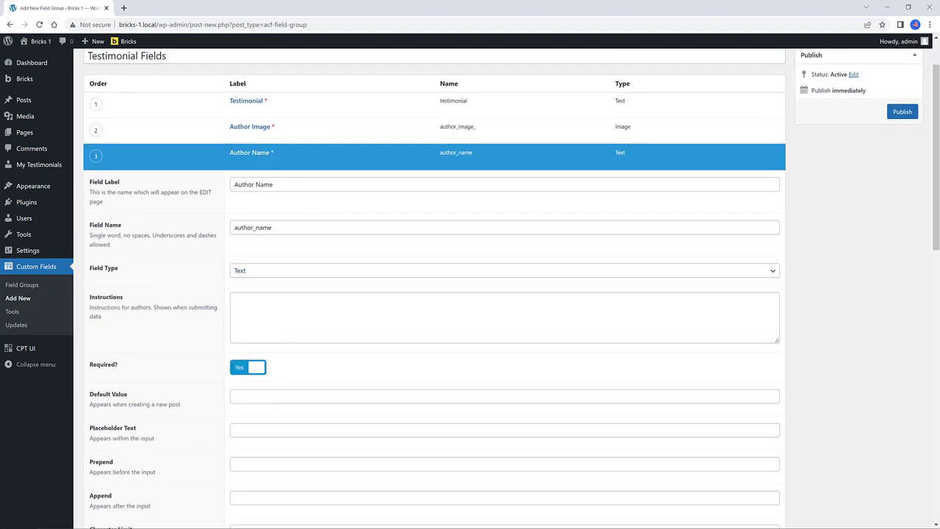
pyautogui.click(147, 166)
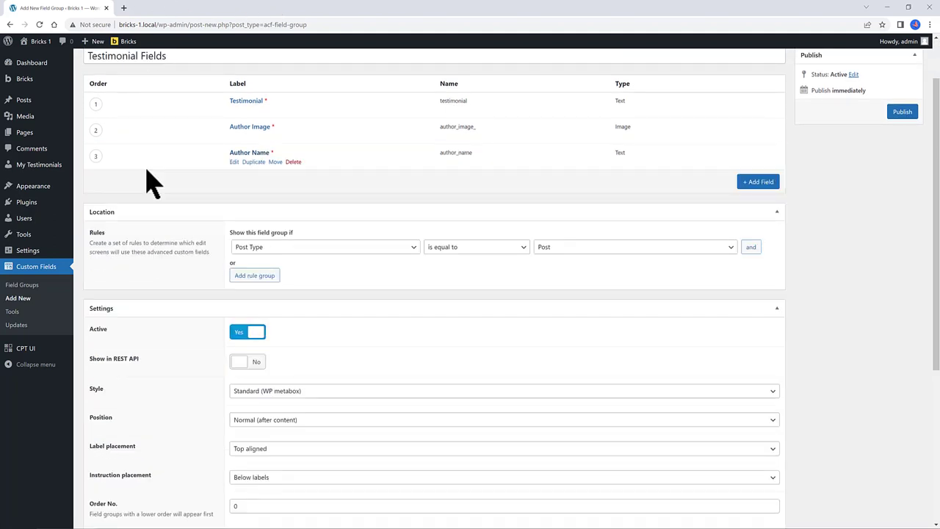
pyautogui.scroll(-1, 216, 373)
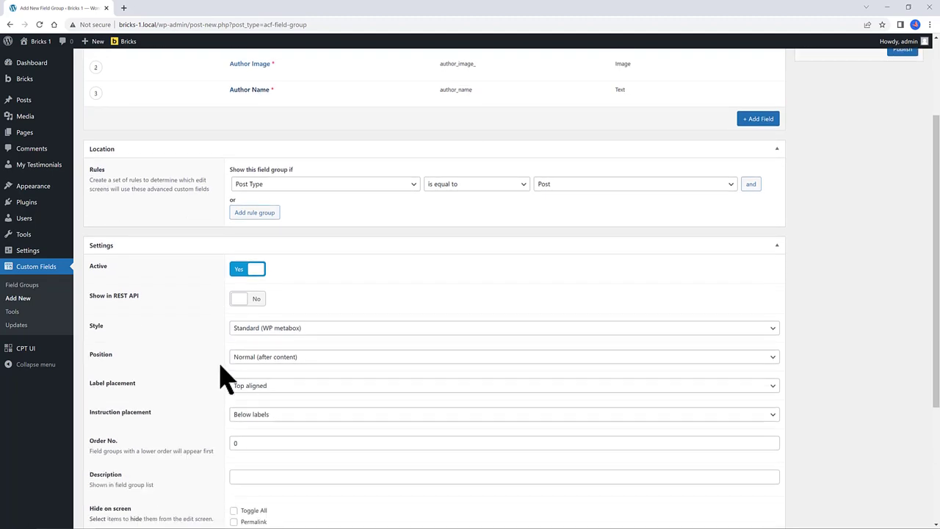
pyautogui.scroll(-3, 272, 384)
# Step: Set the location rule to Post Type is equal to Testimonial and publish the group
pyautogui.scroll(5, 115, 309)
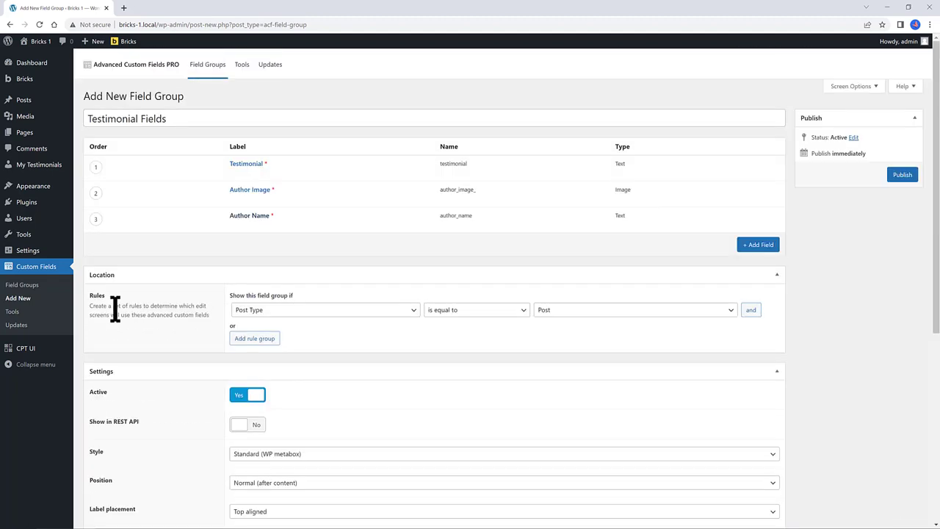
pyautogui.click(275, 313)
pyautogui.click(273, 329)
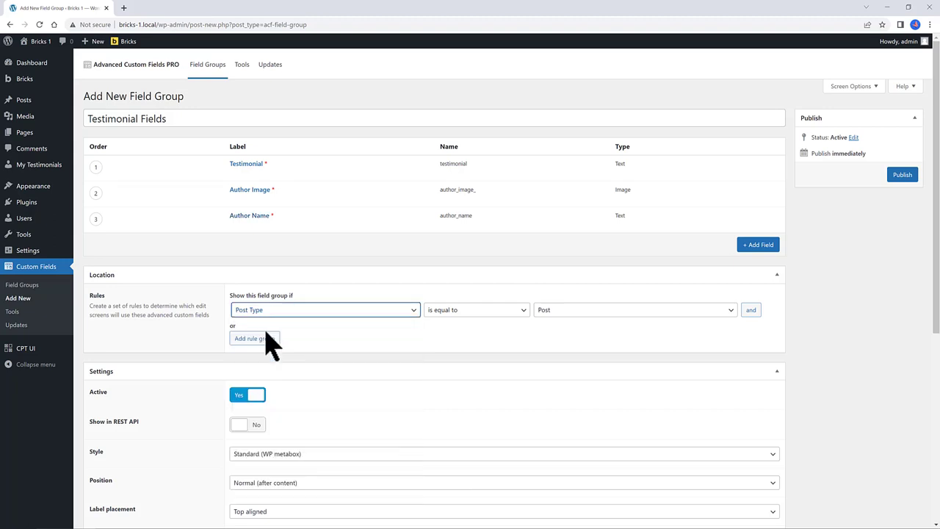
pyautogui.click(479, 314)
pyautogui.click(478, 320)
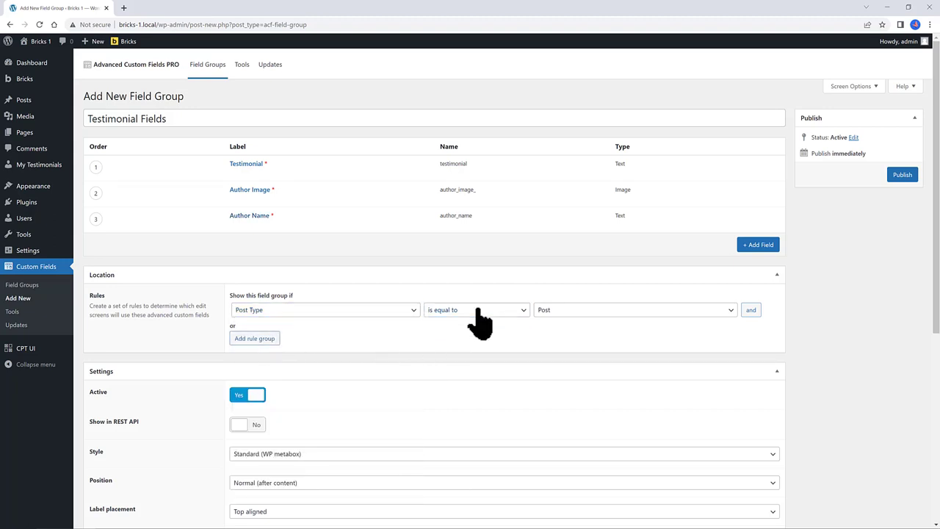
pyautogui.click(571, 312)
pyautogui.click(566, 341)
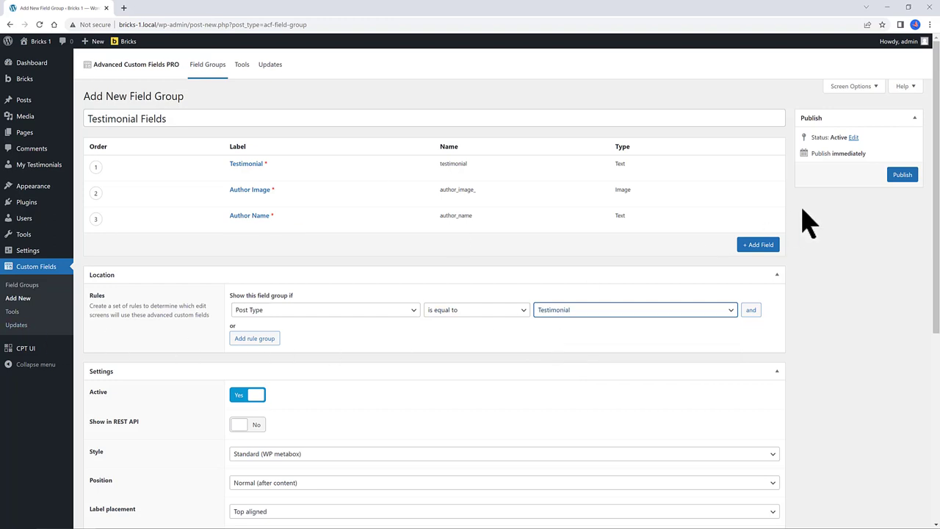
pyautogui.click(903, 176)
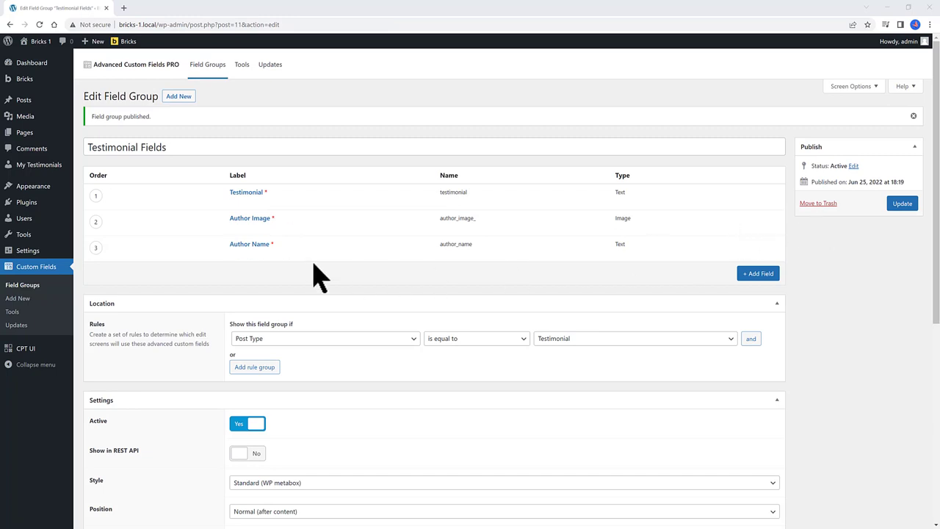
pyautogui.moveTo(47, 166)
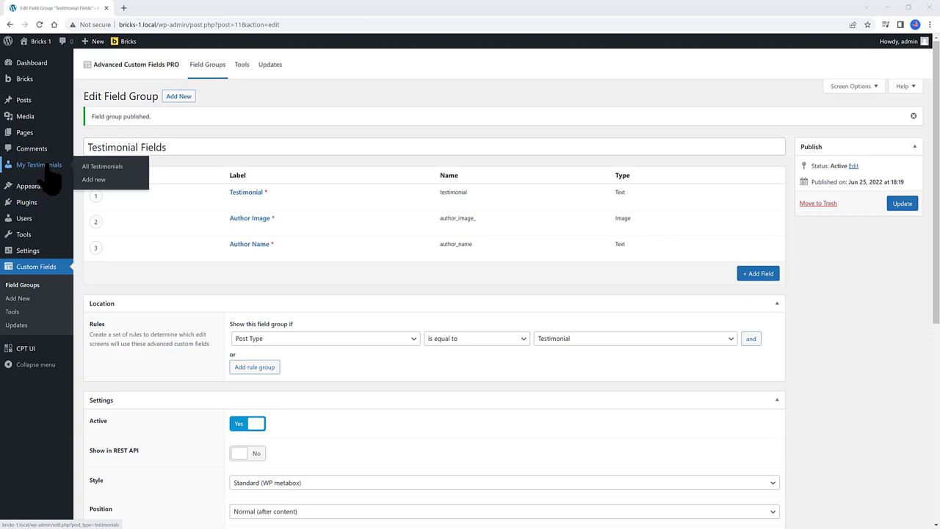
# Step: Publish a 'Dropbox' testimonial with its quote text, author photo and author name
pyautogui.click(92, 180)
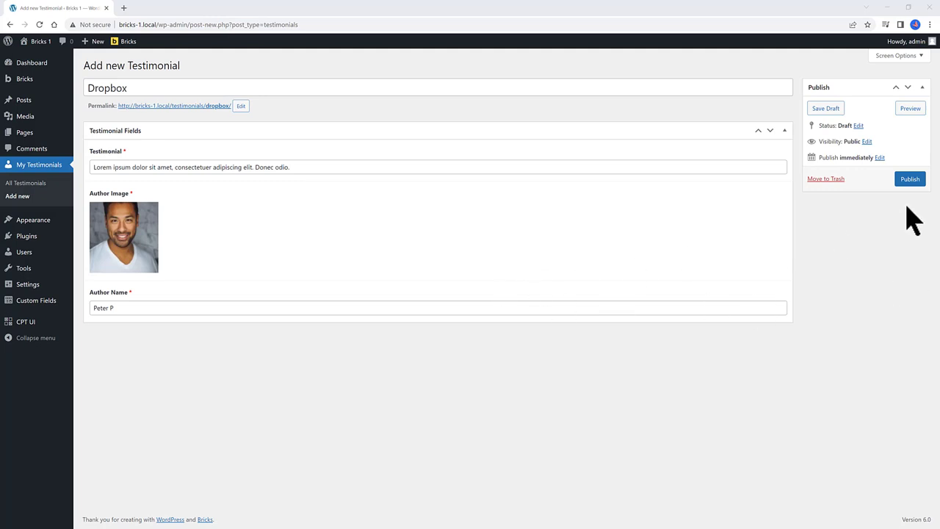
pyautogui.click(910, 183)
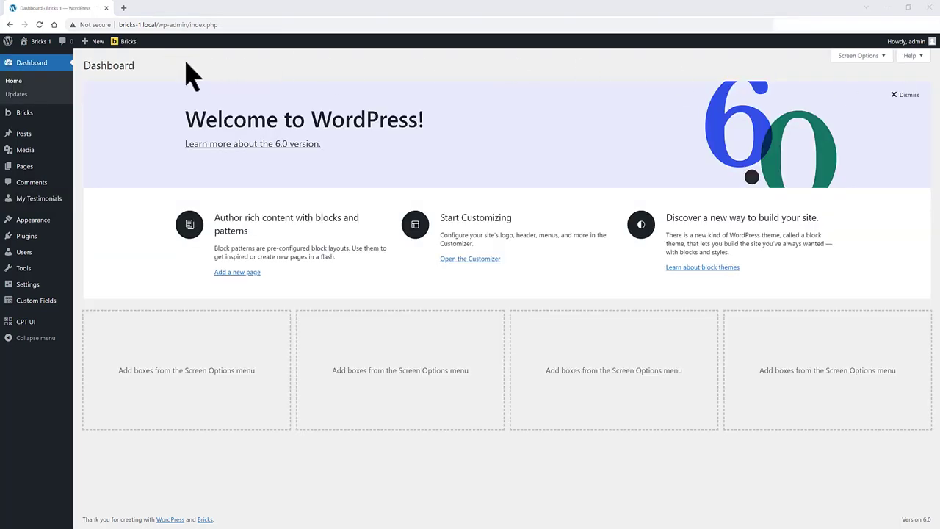
# Step: Enable Testimonials as a Bricks-editable post type in Bricks Settings
pyautogui.moveTo(58, 120)
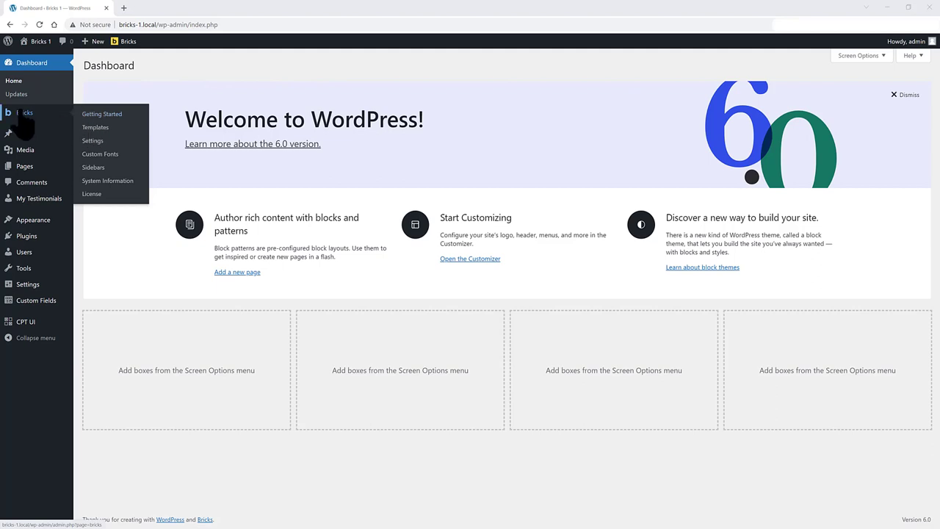
pyautogui.click(88, 142)
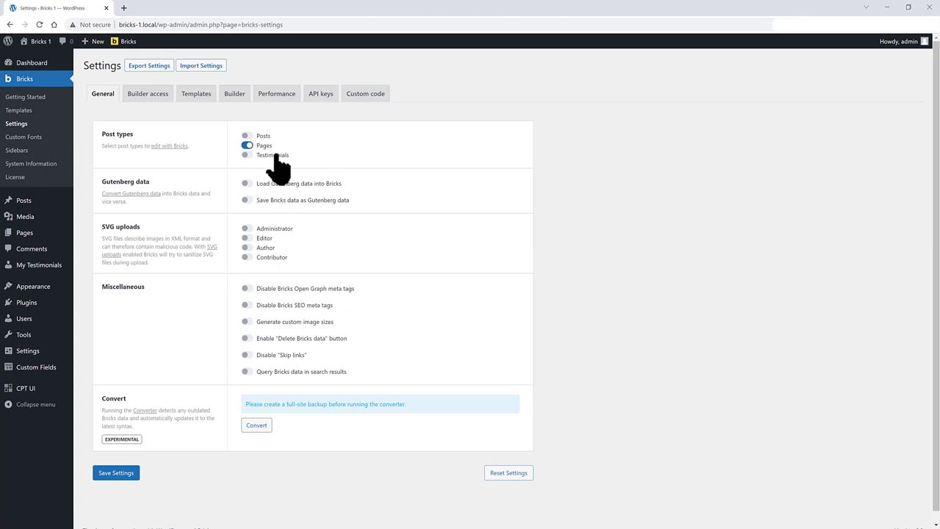
pyautogui.click(245, 156)
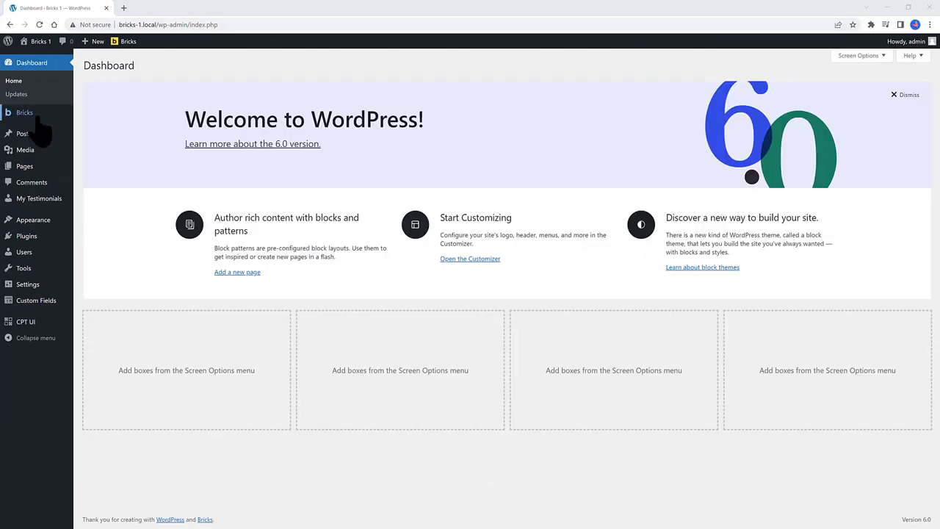
# Step: Publish a Single-type Bricks template titled 'Testimonial Loop' and open it in the builder
pyautogui.click(94, 130)
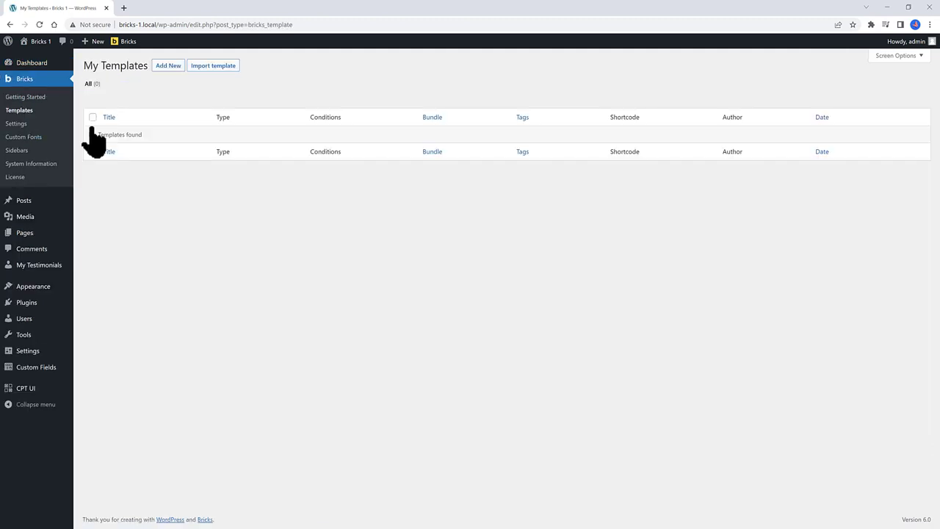
pyautogui.click(169, 66)
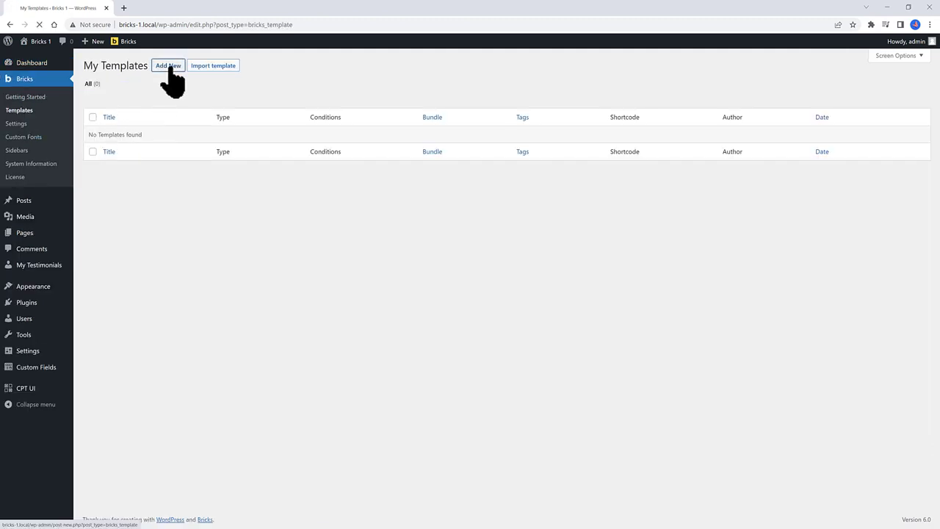
pyautogui.write('Testimonial Loop')
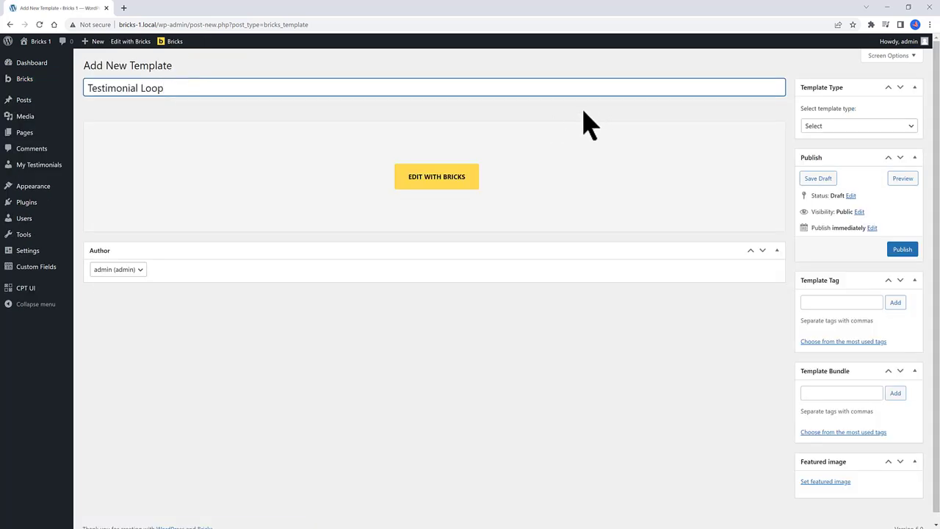
pyautogui.click(846, 126)
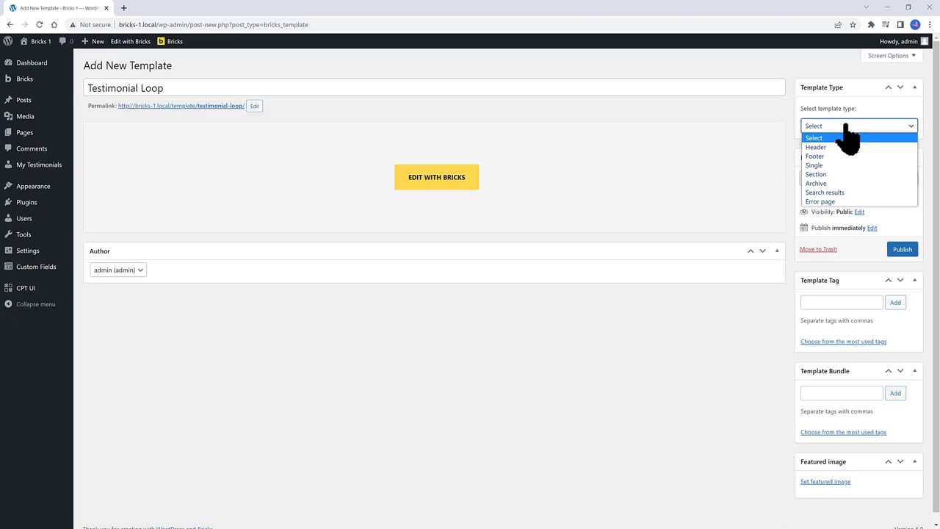
pyautogui.click(823, 165)
pyautogui.click(907, 251)
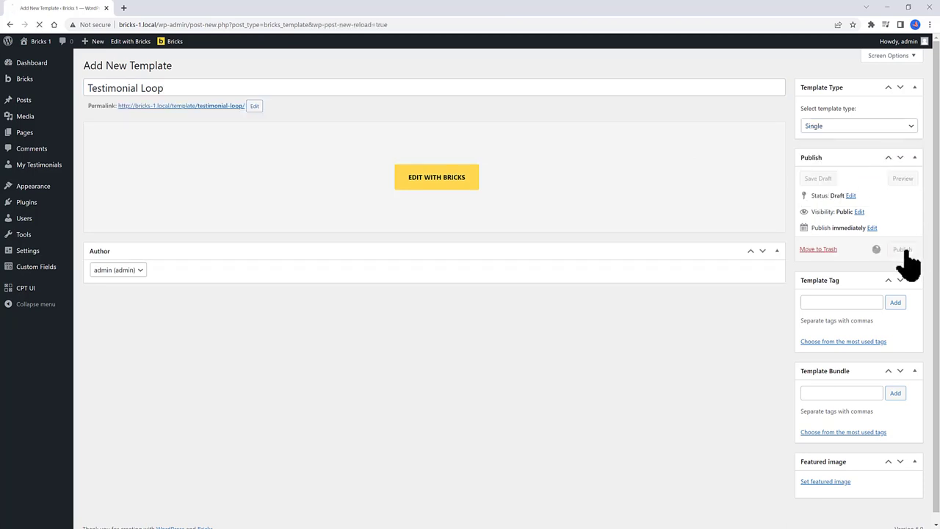
pyautogui.click(455, 183)
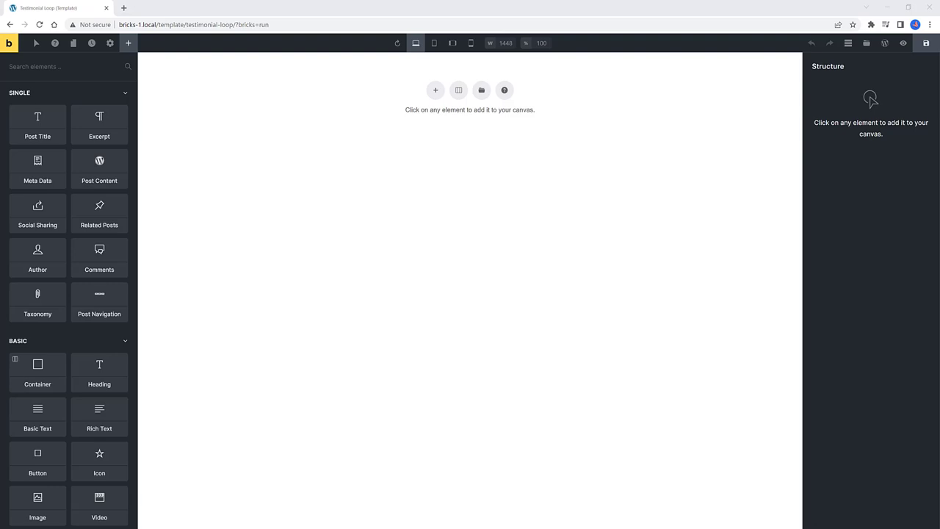
# Step: In Template Settings, set the Populate Content type to Single post/page for the canvas preview
pyautogui.click(110, 44)
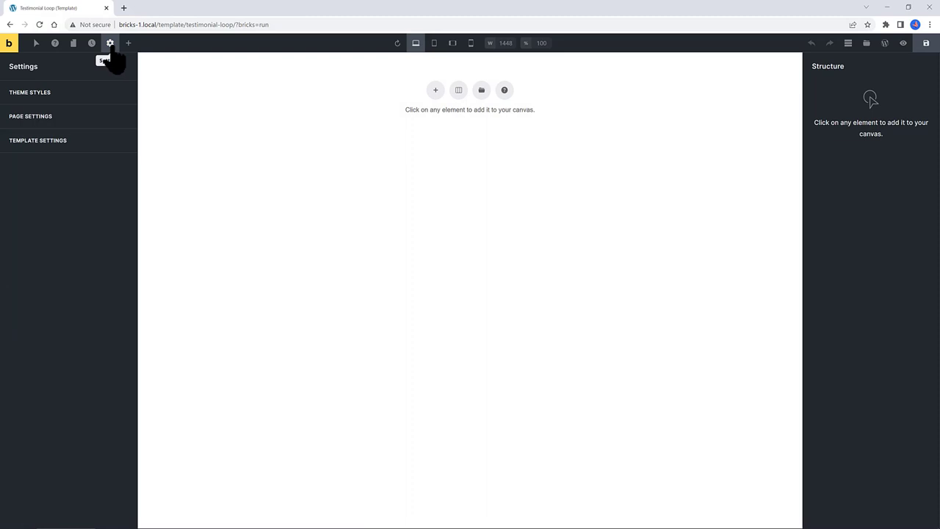
pyautogui.click(70, 141)
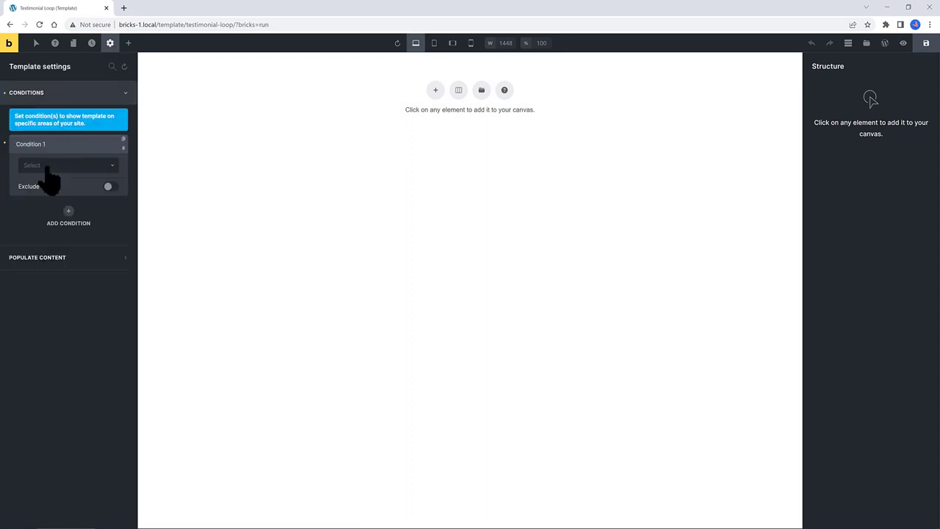
pyautogui.click(45, 166)
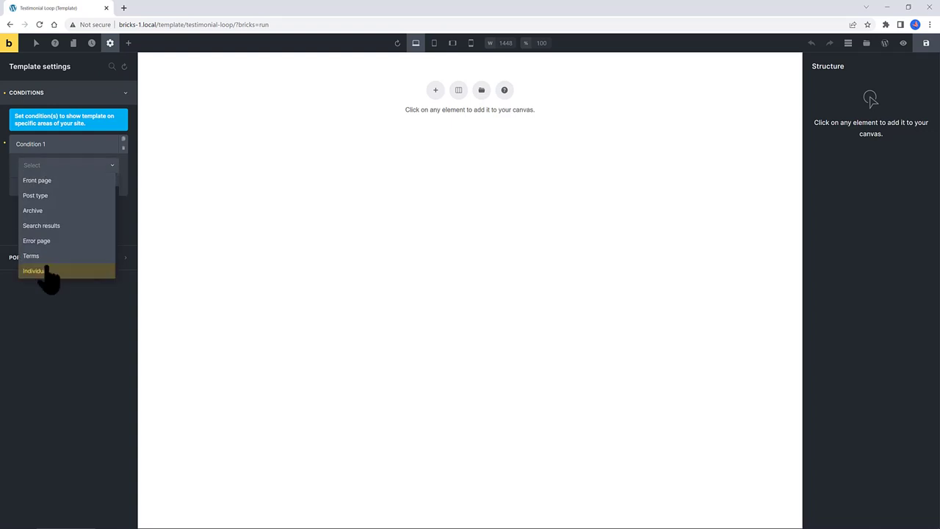
pyautogui.click(47, 117)
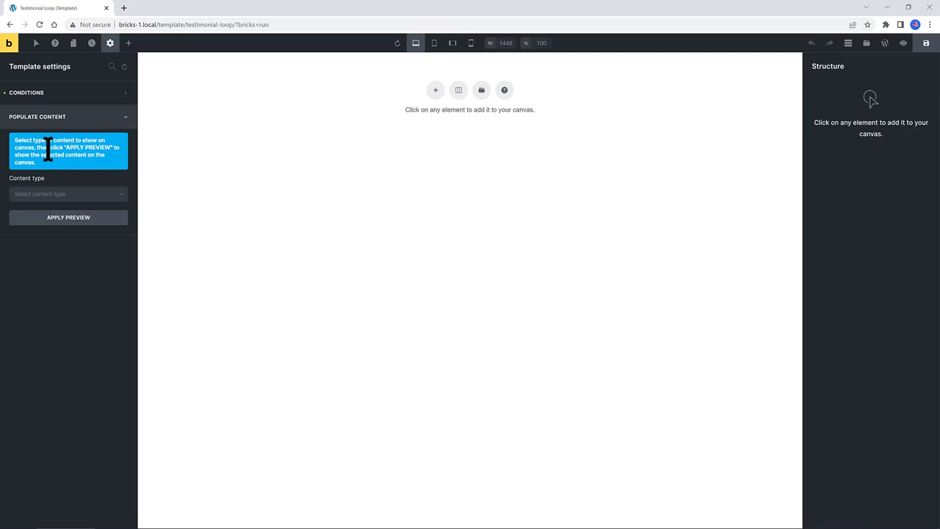
pyautogui.click(87, 196)
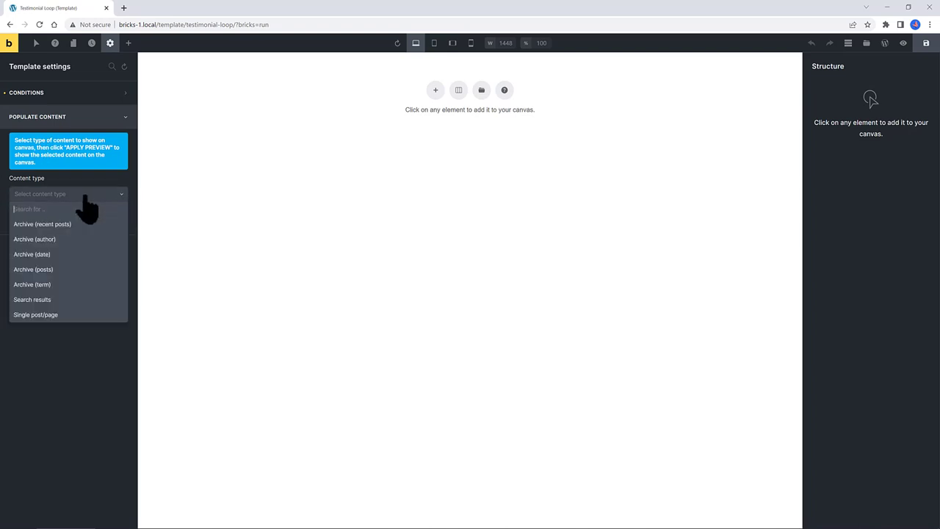
pyautogui.click(52, 316)
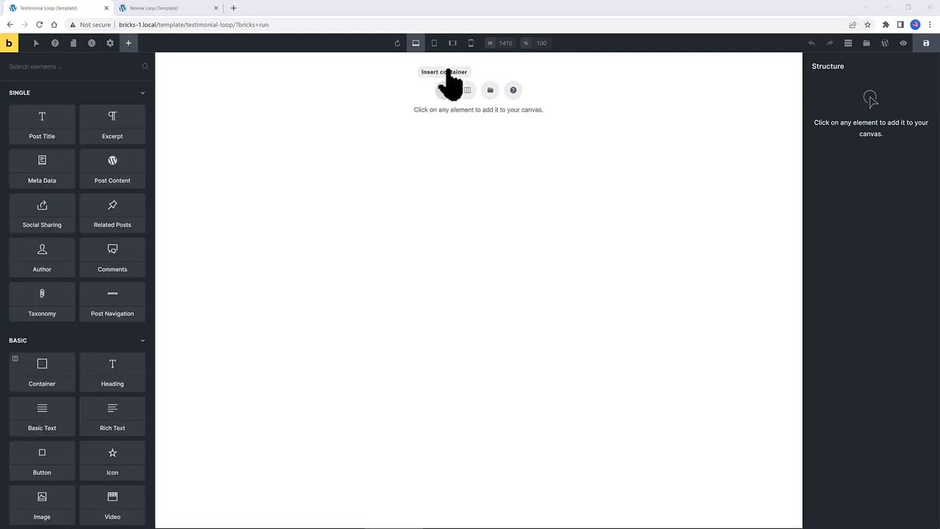
# Step: Add a container to the empty template, using a section HTML tag with flex display
pyautogui.click(444, 89)
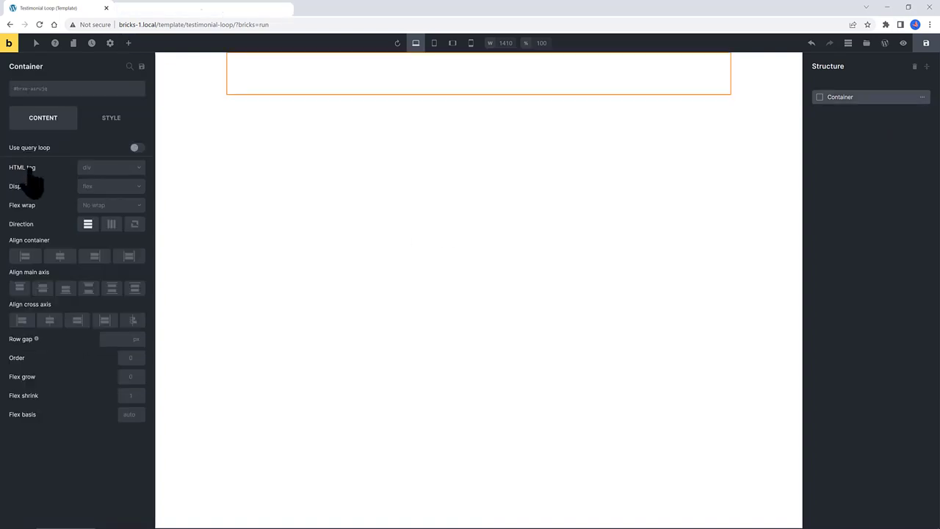
pyautogui.click(111, 168)
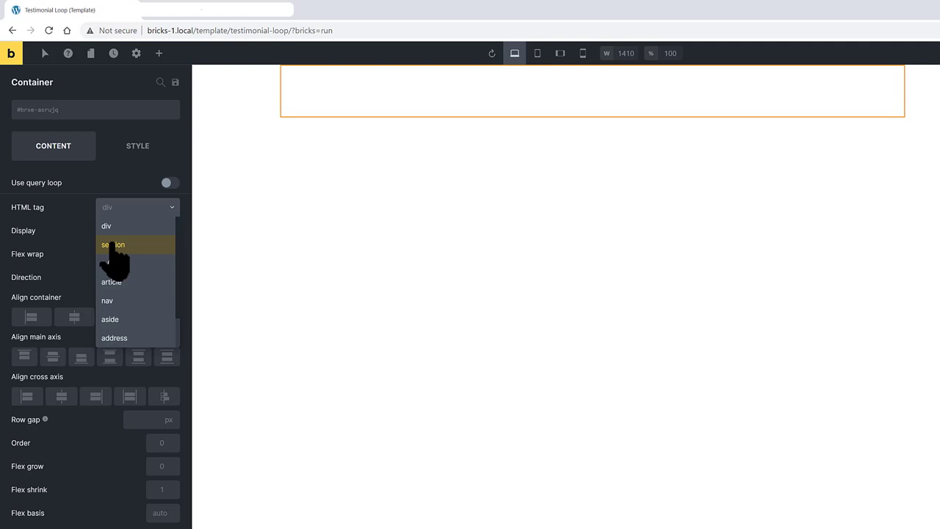
pyautogui.click(112, 244)
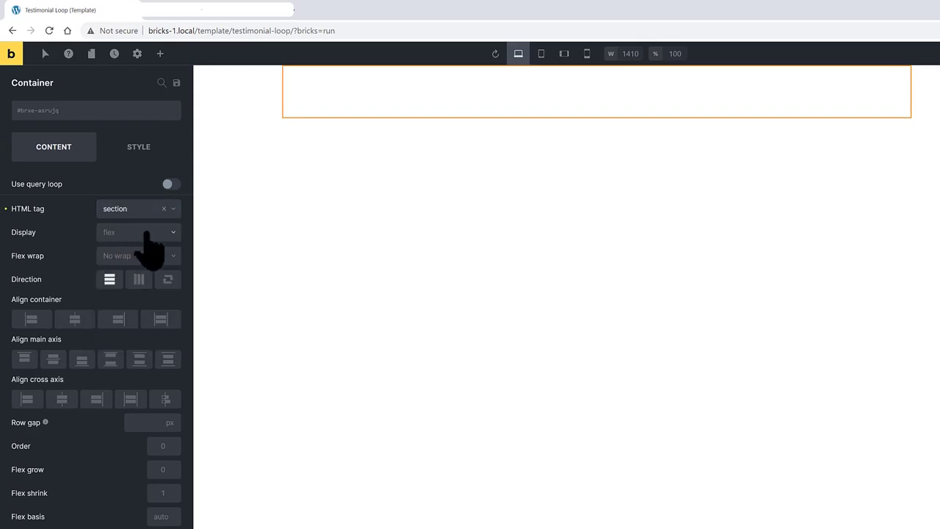
pyautogui.click(140, 234)
pyautogui.click(117, 251)
# Step: Set the container's direction to column, align it to center, and use space-between on the main axis
pyautogui.click(120, 279)
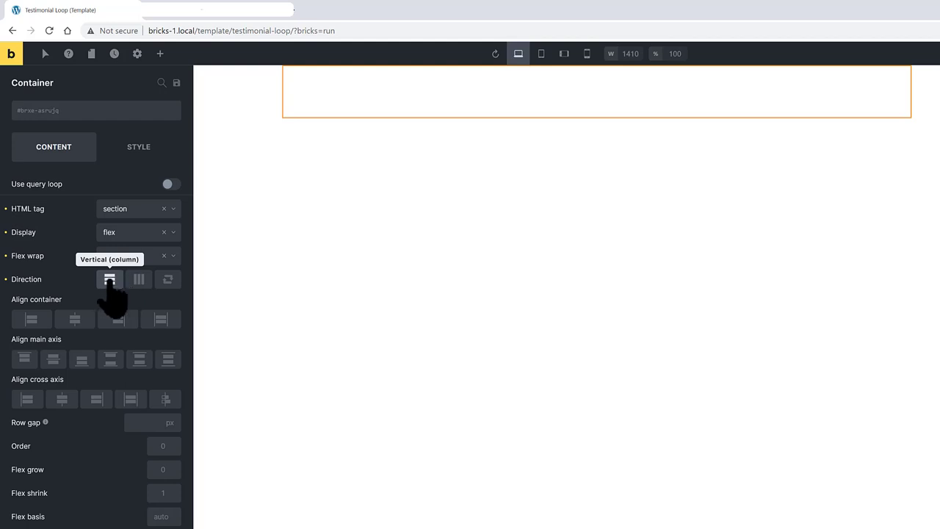
pyautogui.click(110, 281)
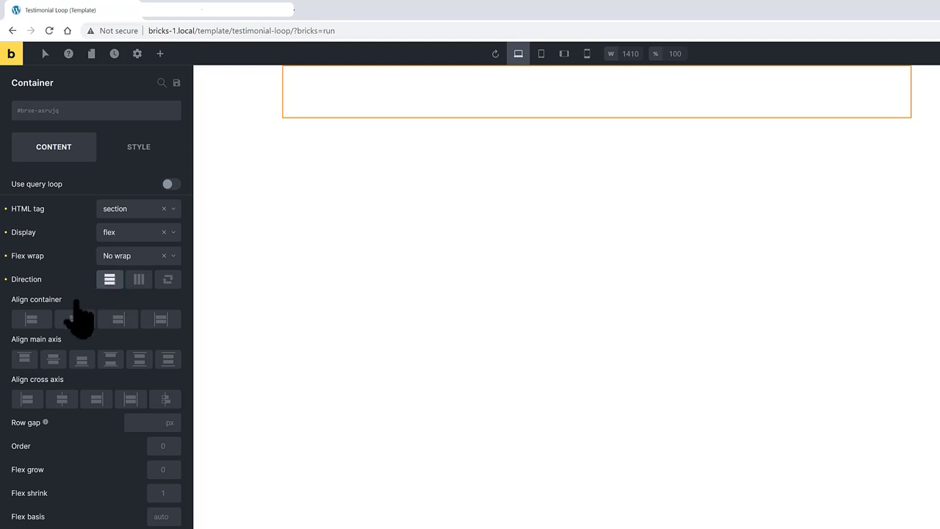
pyautogui.click(75, 319)
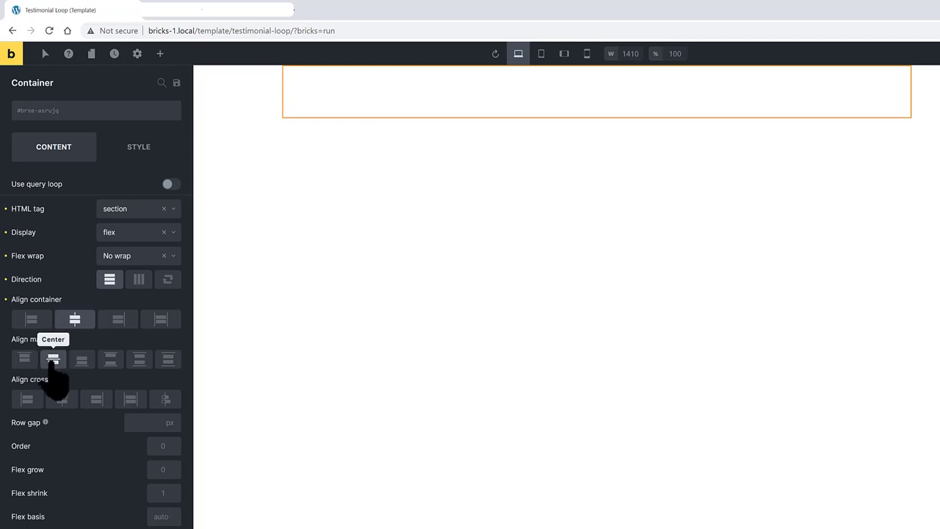
pyautogui.click(110, 358)
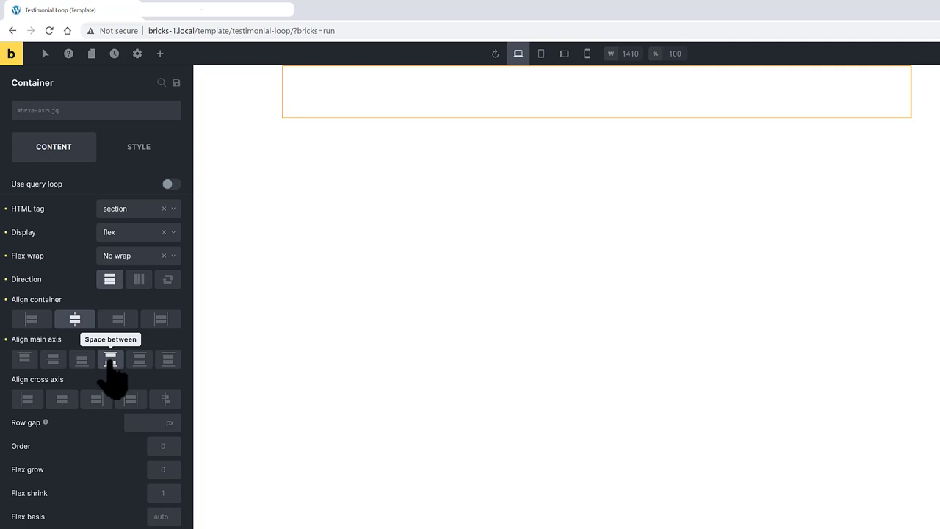
# Step: Centre the container's items on the cross axis and set its width to 1000px
pyautogui.click(62, 399)
pyautogui.click(140, 150)
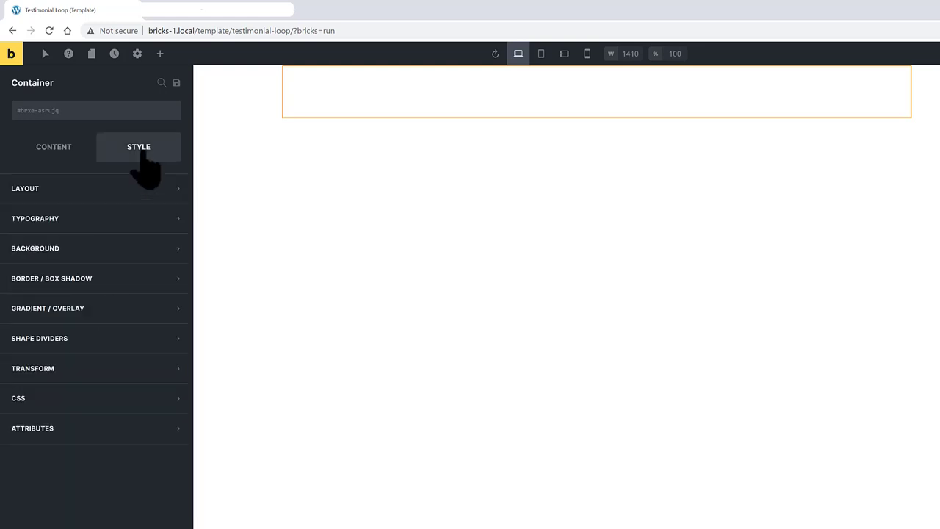
pyautogui.click(103, 190)
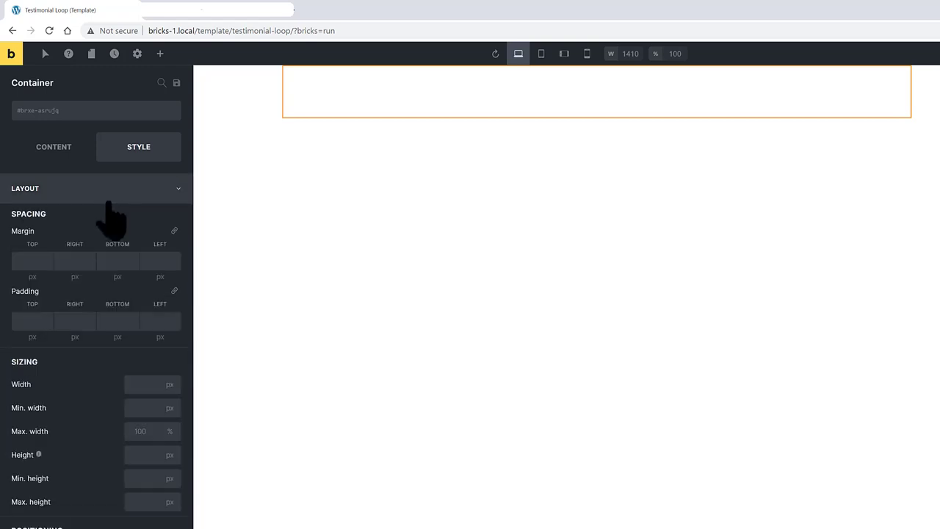
pyautogui.click(133, 384)
pyautogui.write('1000')
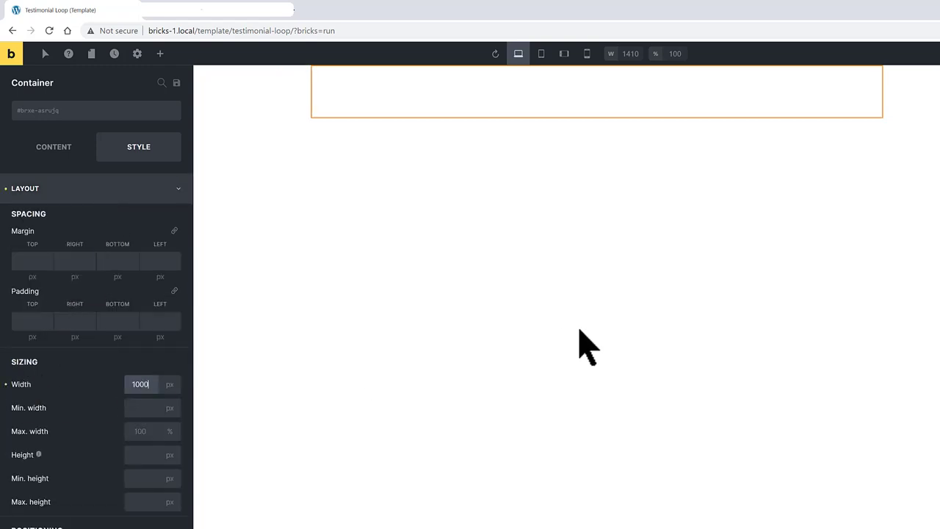
# Step: Set the container padding to 30px top and bottom and 25px left and right
pyautogui.click(21, 317)
pyautogui.write('30')
pyautogui.scroll(-1, 66, 279)
pyautogui.click(115, 242)
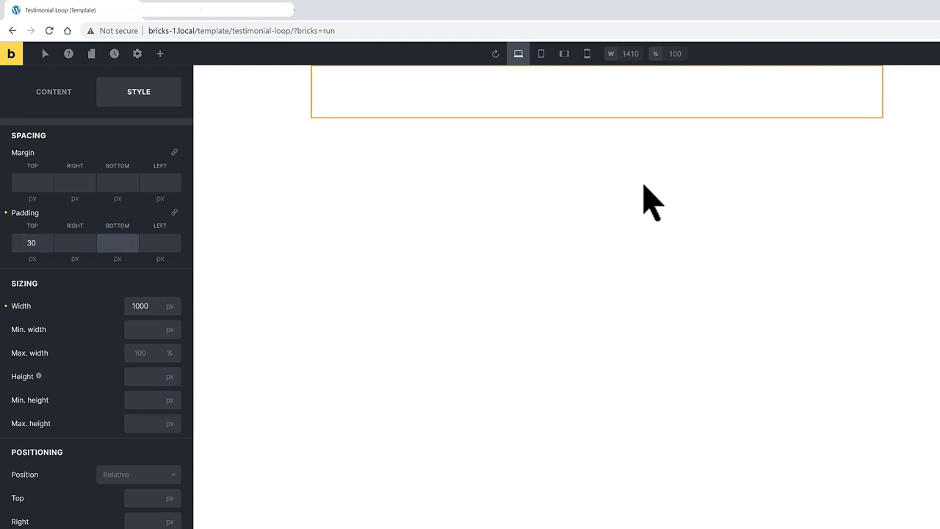
pyautogui.write('30')
pyautogui.click(73, 243)
pyautogui.write('25')
pyautogui.click(159, 242)
pyautogui.write('25')
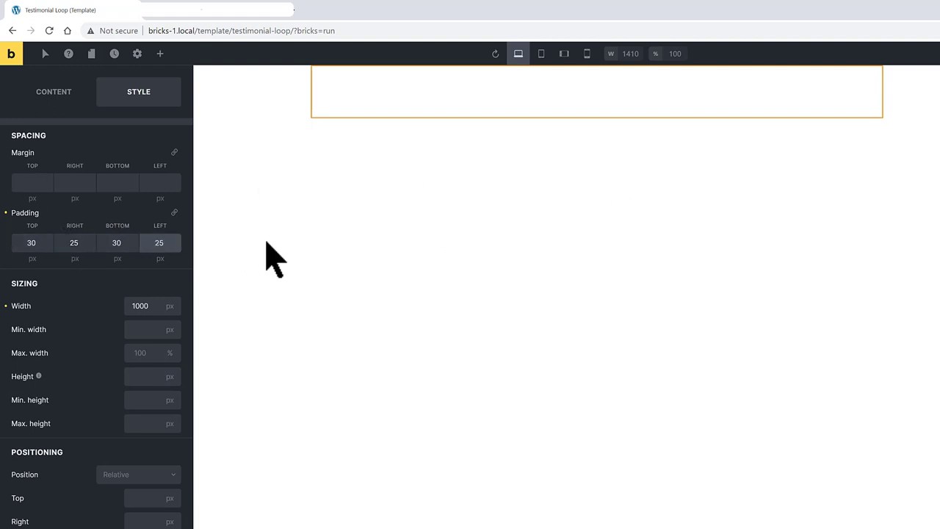
# Step: Give the container 100px top and bottom margins
pyautogui.click(267, 242)
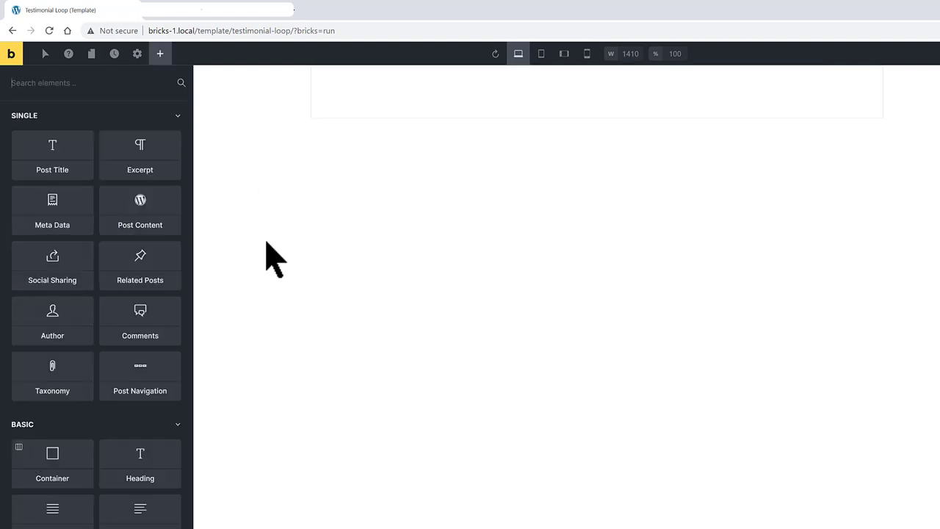
pyautogui.click(521, 106)
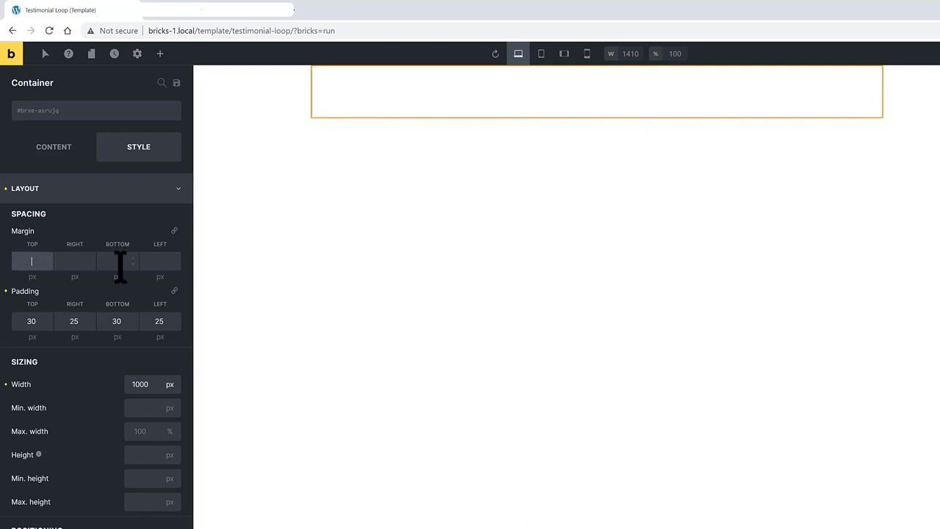
pyautogui.write('100')
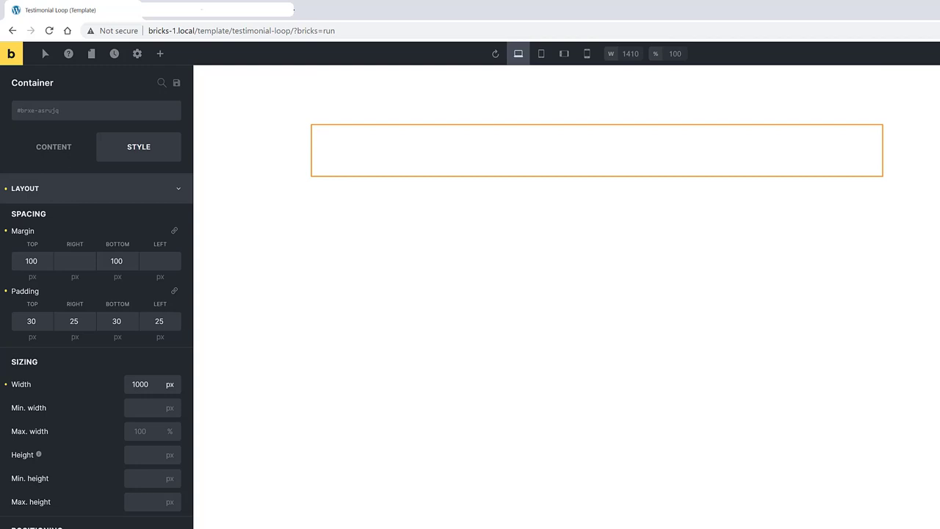
pyautogui.click(53, 147)
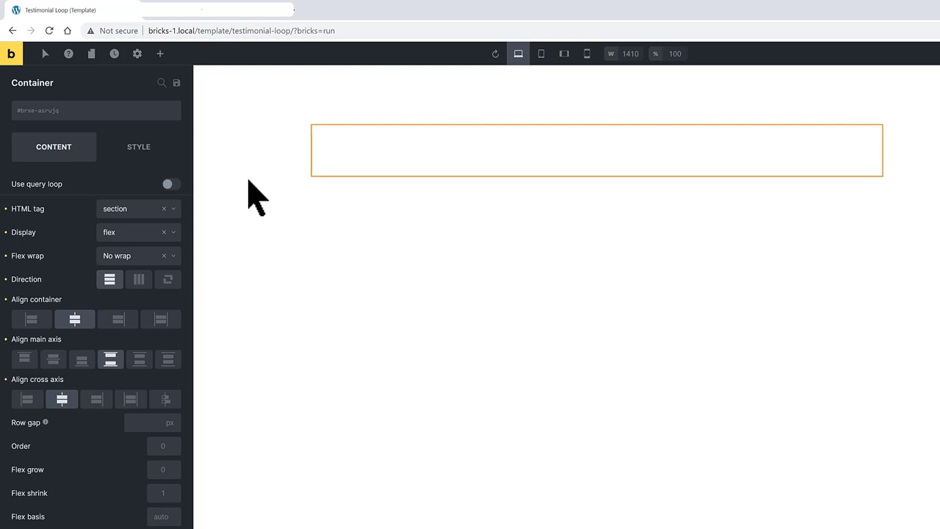
# Step: Enable Use query loop with query type Posts, post type Testimonials, and 2 posts per page
pyautogui.click(172, 185)
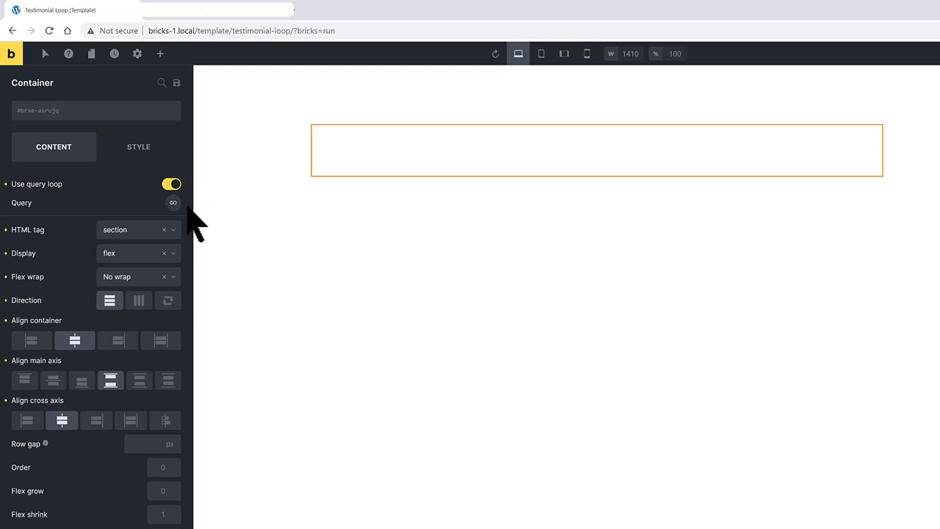
pyautogui.click(173, 203)
pyautogui.click(132, 235)
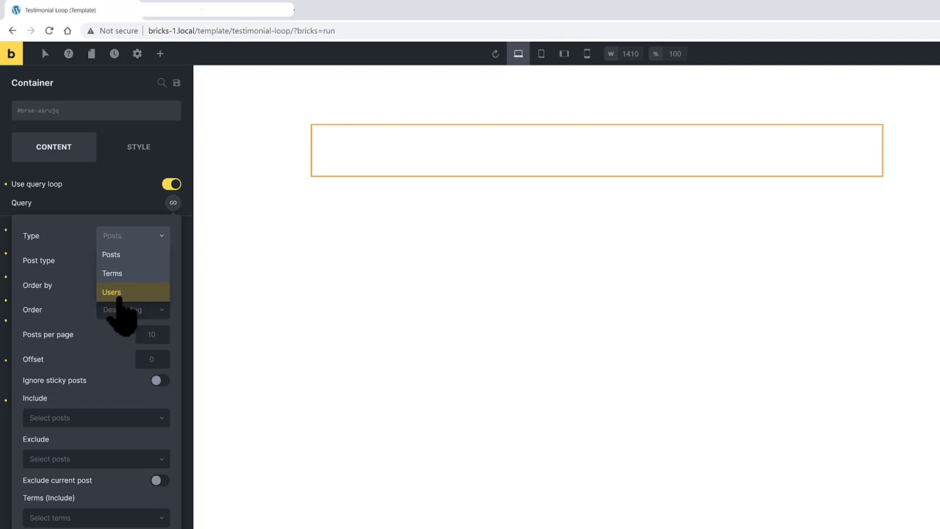
pyautogui.click(118, 254)
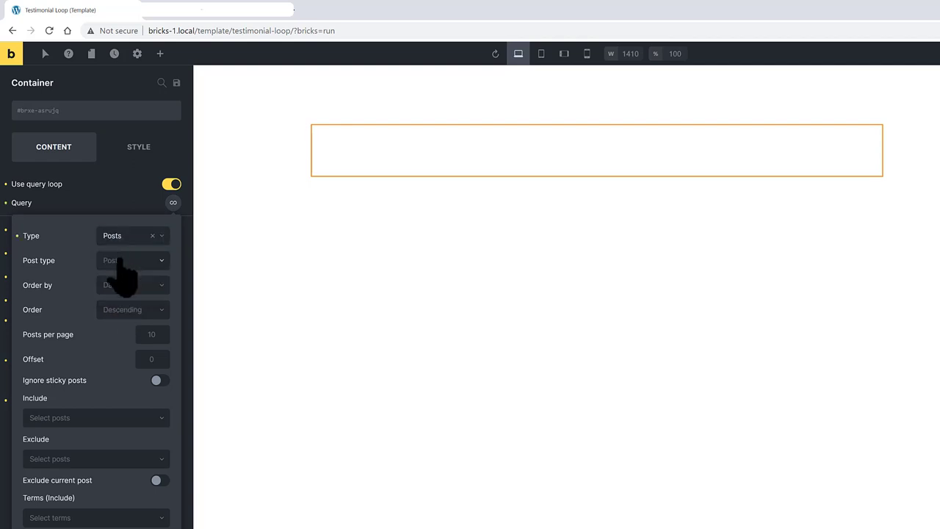
pyautogui.click(121, 263)
pyautogui.click(125, 316)
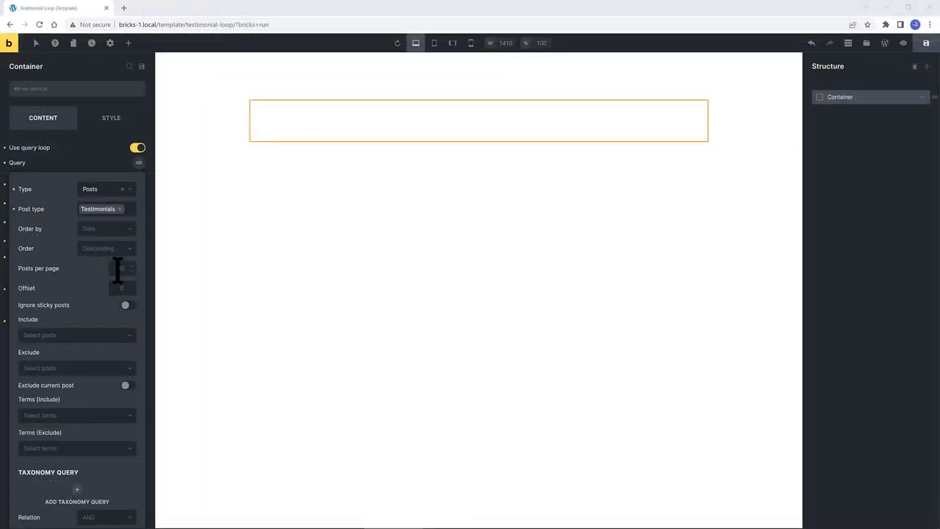
pyautogui.click(119, 268)
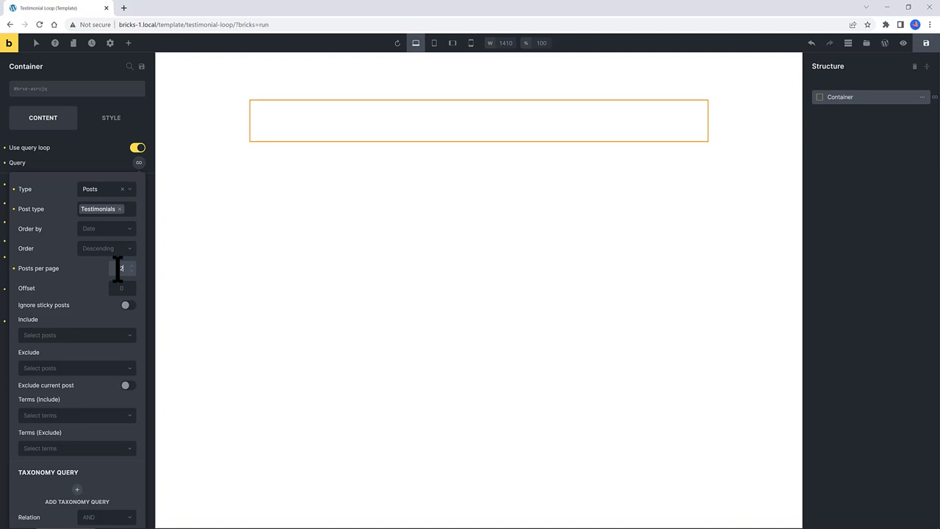
pyautogui.write('2')
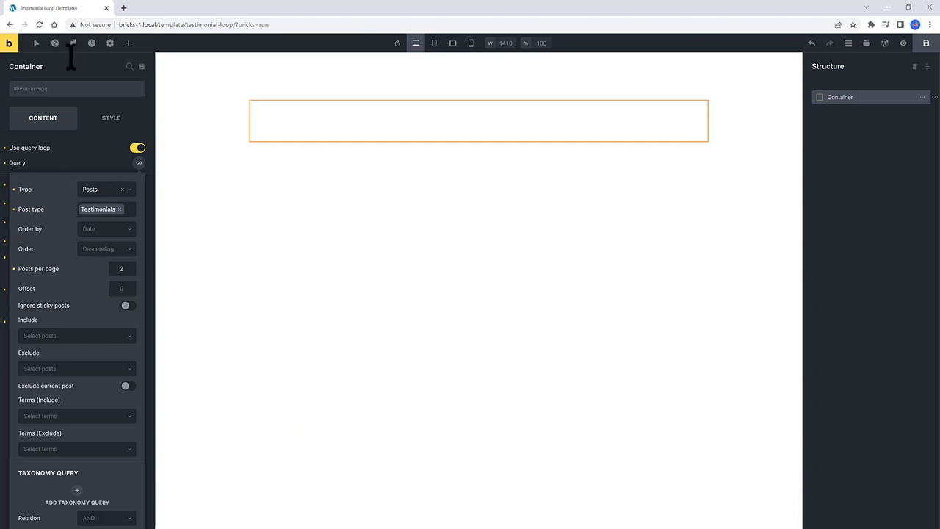
# Step: Give the container a box shadow with X 2, Y 2, blur 11 and spread 2
pyautogui.click(112, 119)
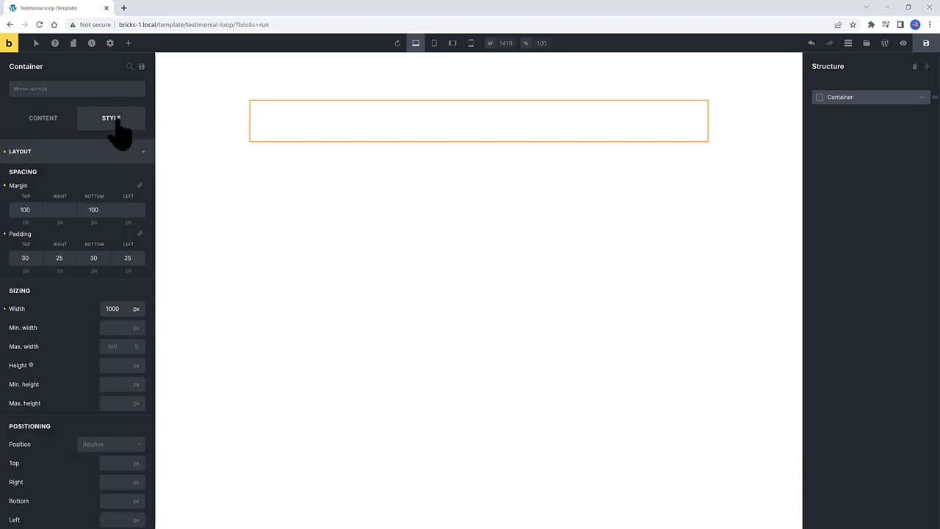
pyautogui.click(110, 151)
pyautogui.click(59, 234)
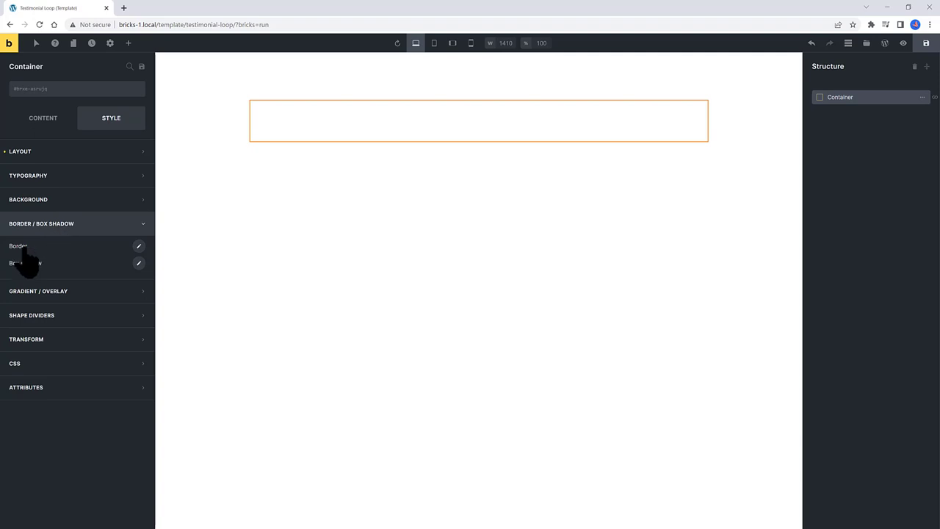
pyautogui.click(139, 263)
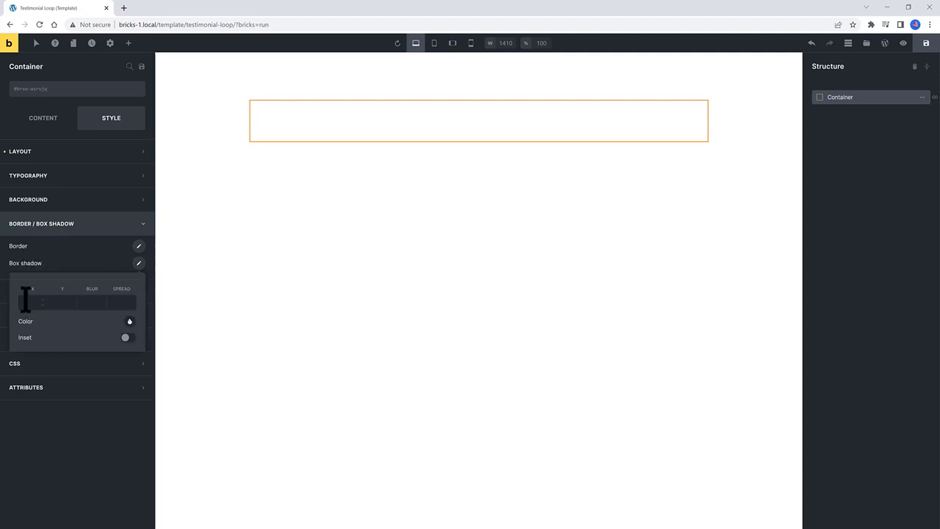
pyautogui.click(26, 299)
pyautogui.write('2')
pyautogui.click(65, 302)
pyautogui.write('2')
pyautogui.click(93, 302)
pyautogui.write('11')
pyautogui.click(118, 302)
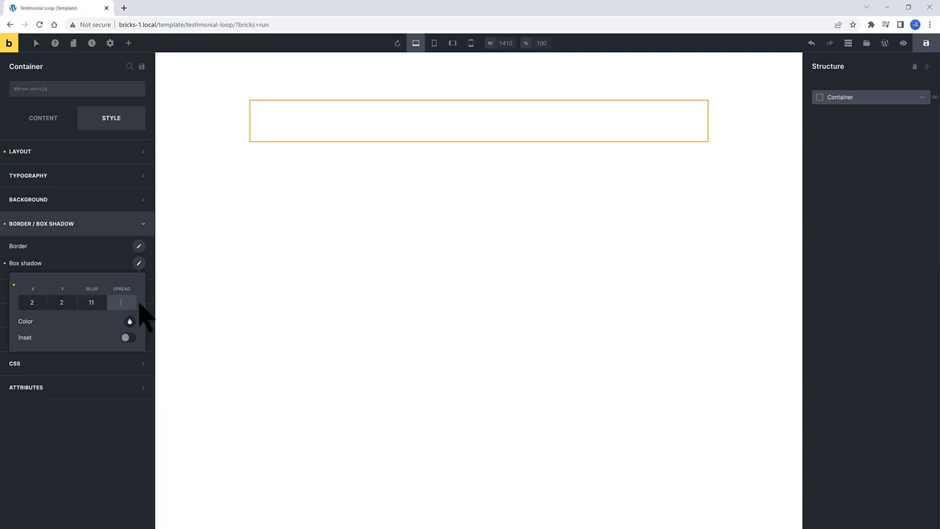
pyautogui.write('2')
# Step: Set the box shadow colour to #eee
pyautogui.click(130, 321)
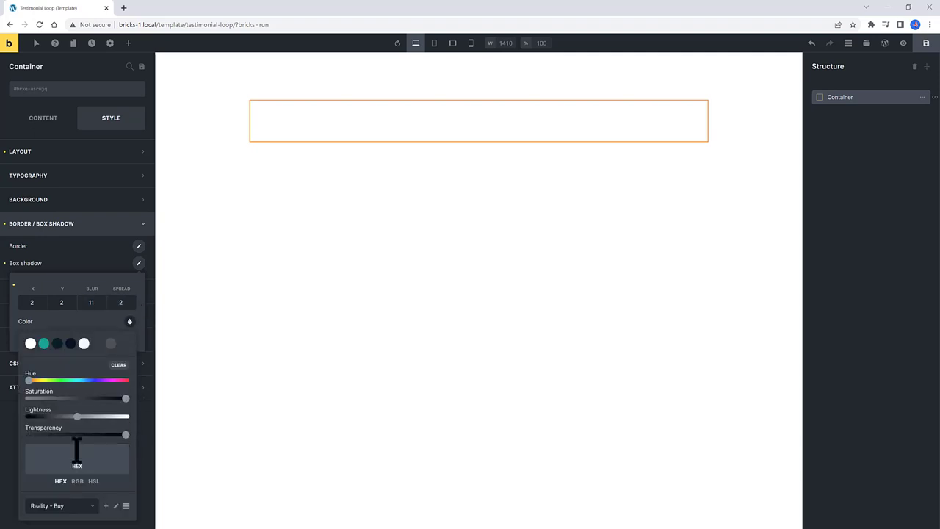
pyautogui.click(76, 450)
pyautogui.write('#eee')
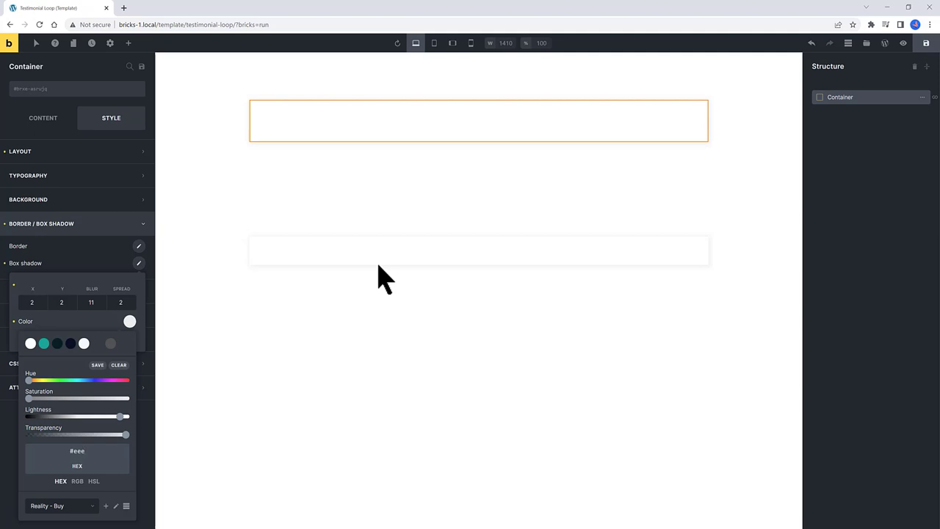
# Step: Add a Post Title set to h5 and linked to the post, followed by a Basic Text element
pyautogui.click(128, 43)
pyautogui.moveTo(42, 125); pyautogui.dragTo(517, 154)
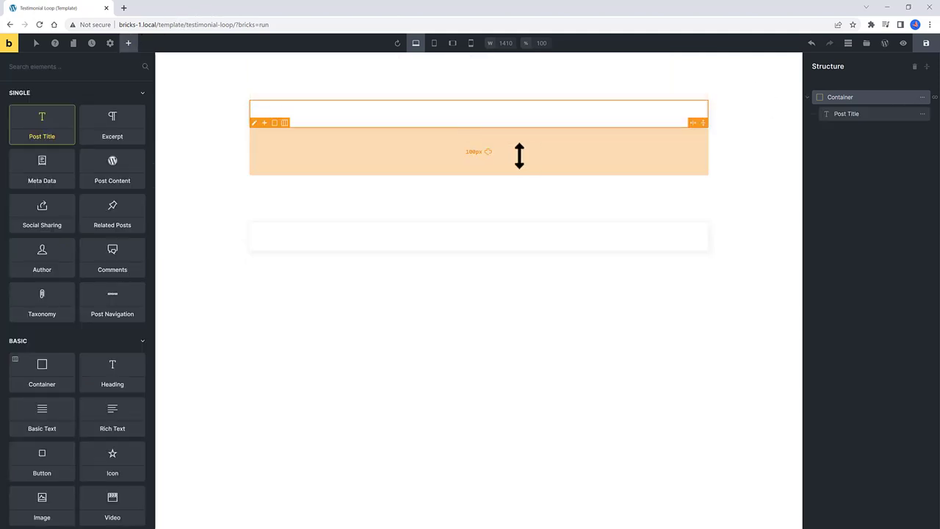
pyautogui.click(911, 116)
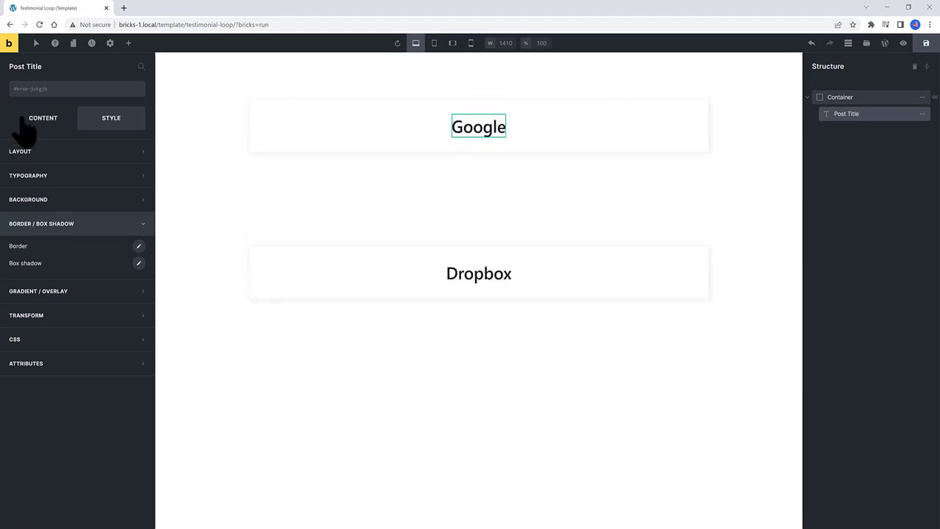
pyautogui.click(43, 119)
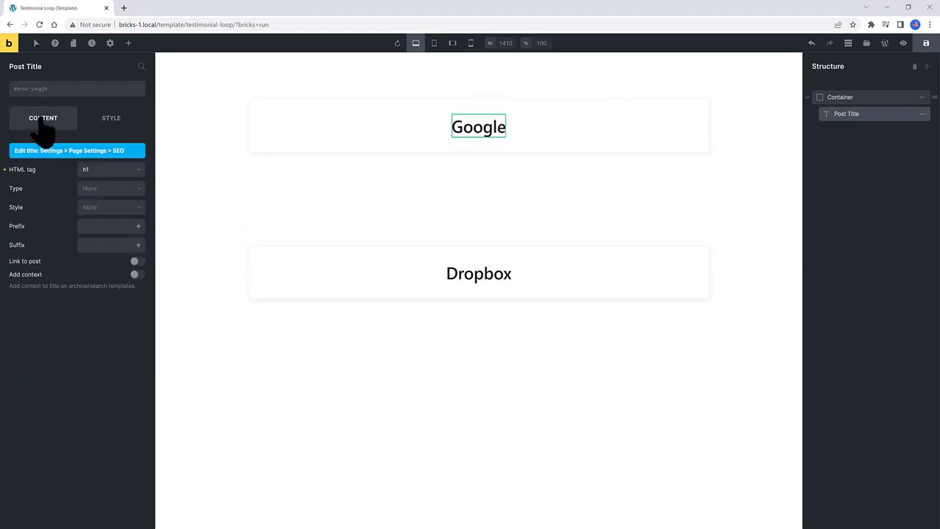
pyautogui.click(99, 170)
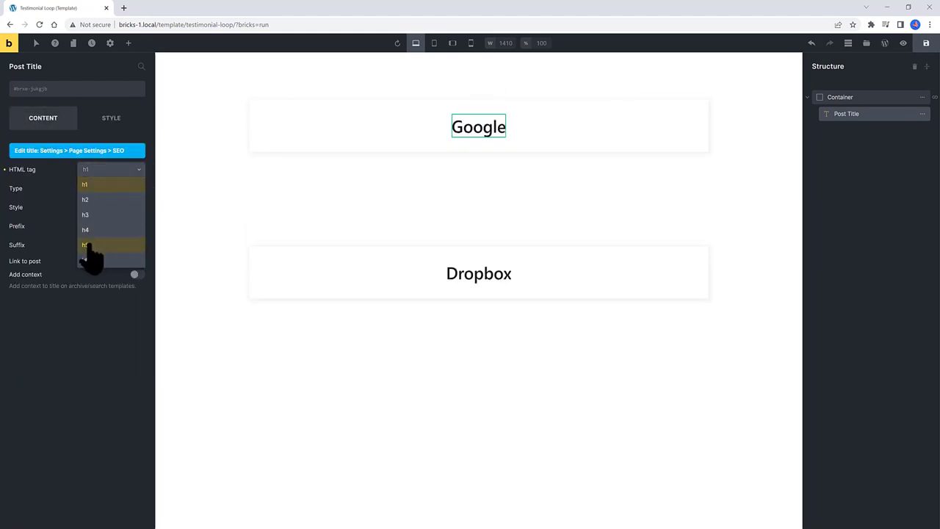
pyautogui.click(88, 245)
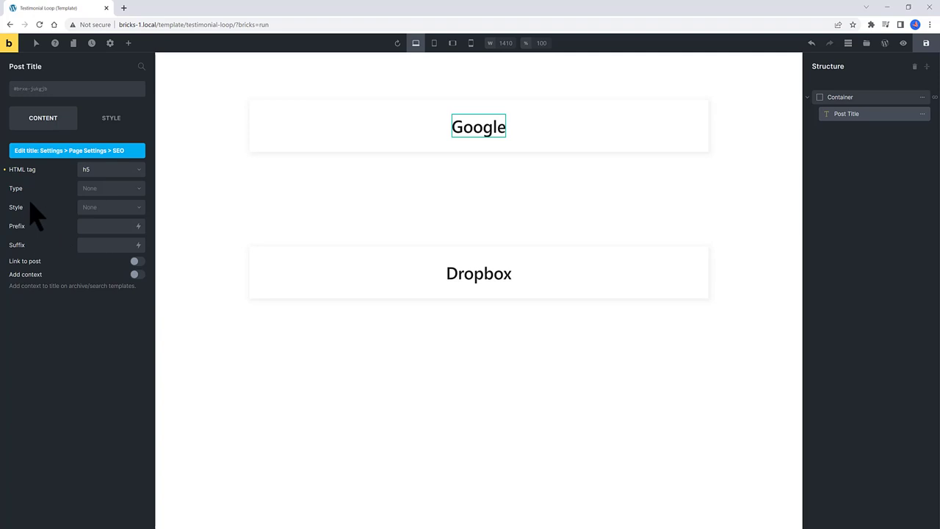
pyautogui.click(137, 261)
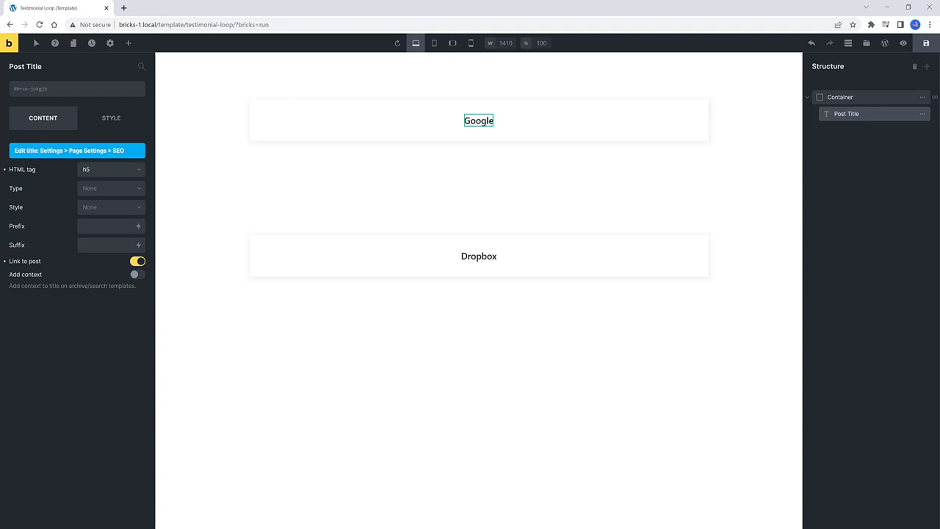
pyautogui.click(128, 43)
pyautogui.click(46, 295)
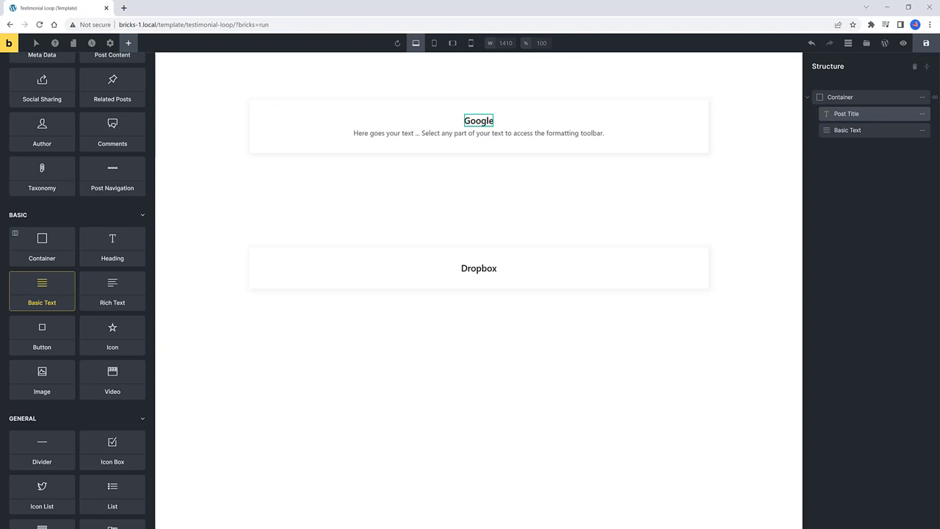
# Step: Replace the Basic Text sample text with the {acf_author_name} dynamic data tag
pyautogui.click(885, 133)
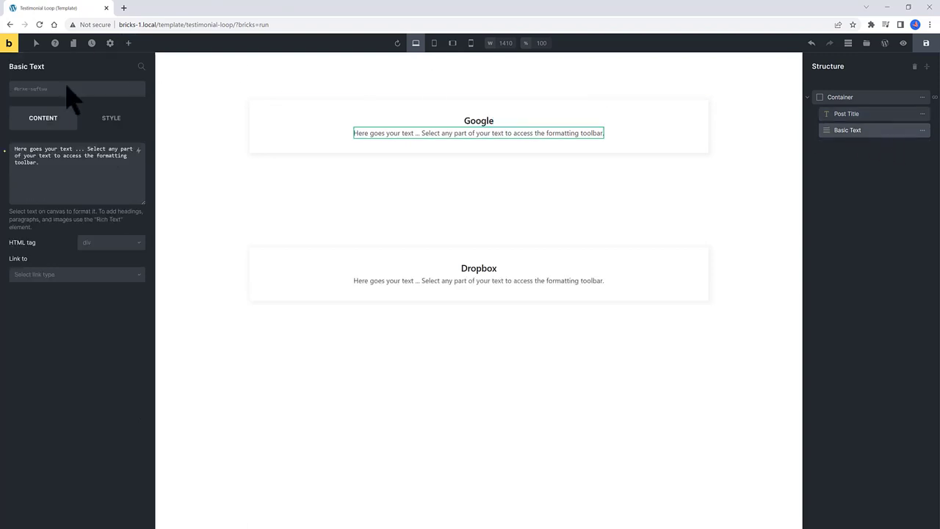
pyautogui.click(52, 151)
pyautogui.hotkey('ctrl', 'a')
pyautogui.press('BackSpace')
pyautogui.click(138, 151)
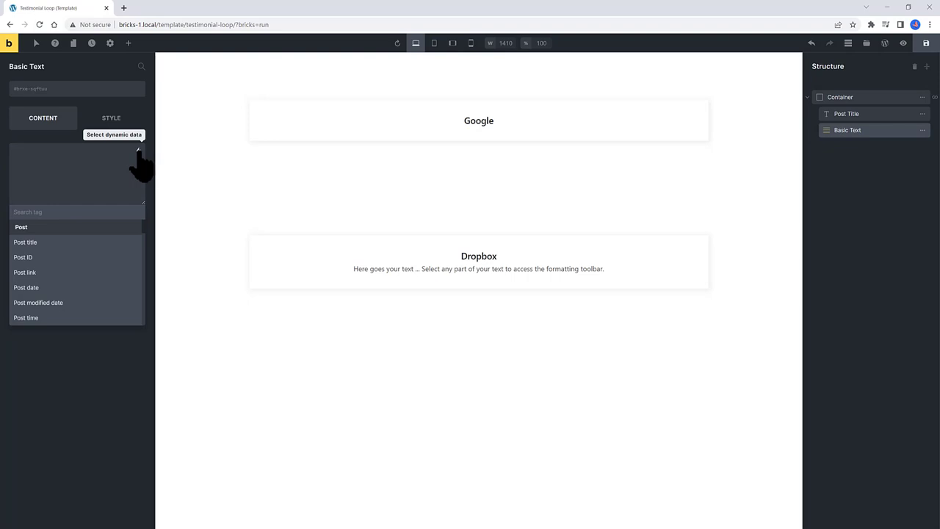
pyautogui.scroll(-5, 90, 294)
pyautogui.scroll(-3, 90, 291)
pyautogui.scroll(-2, 89, 295)
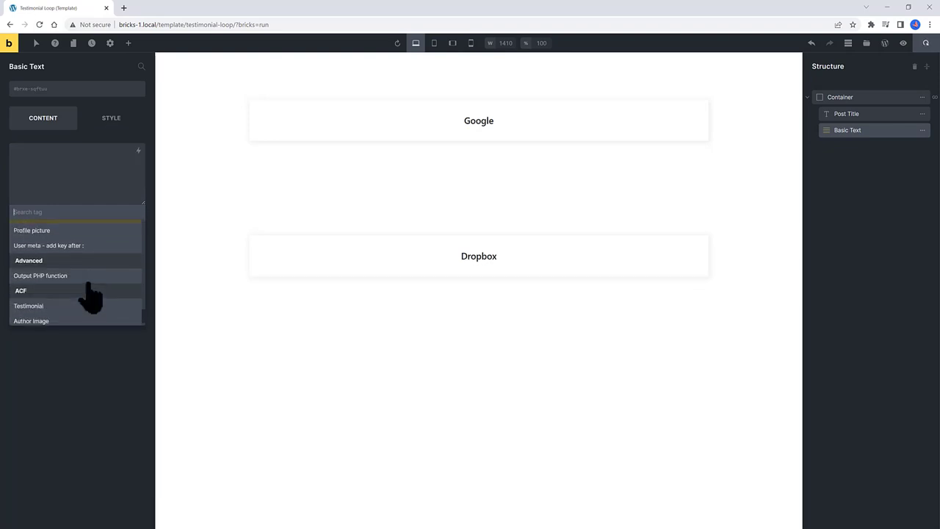
pyautogui.click(91, 293)
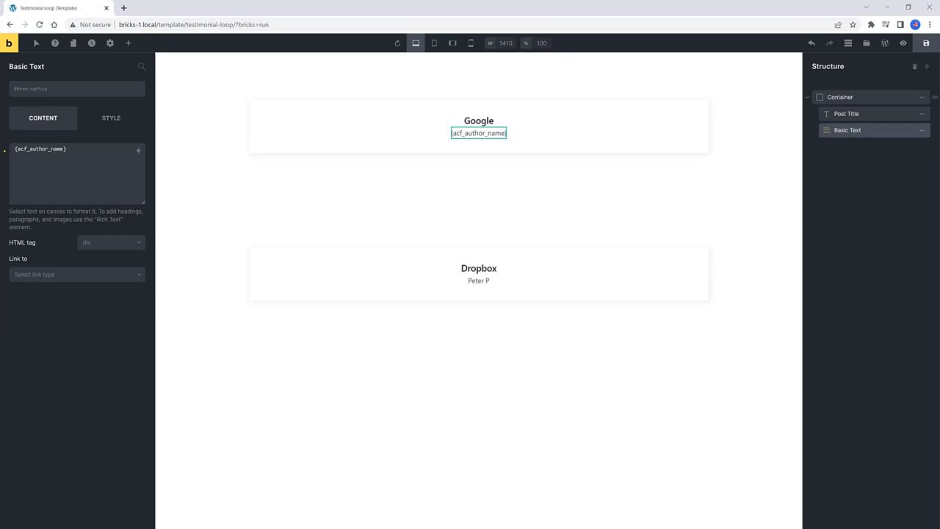
pyautogui.click(114, 122)
# Step: Give the author name text 10px padding on the top and bottom
pyautogui.click(60, 151)
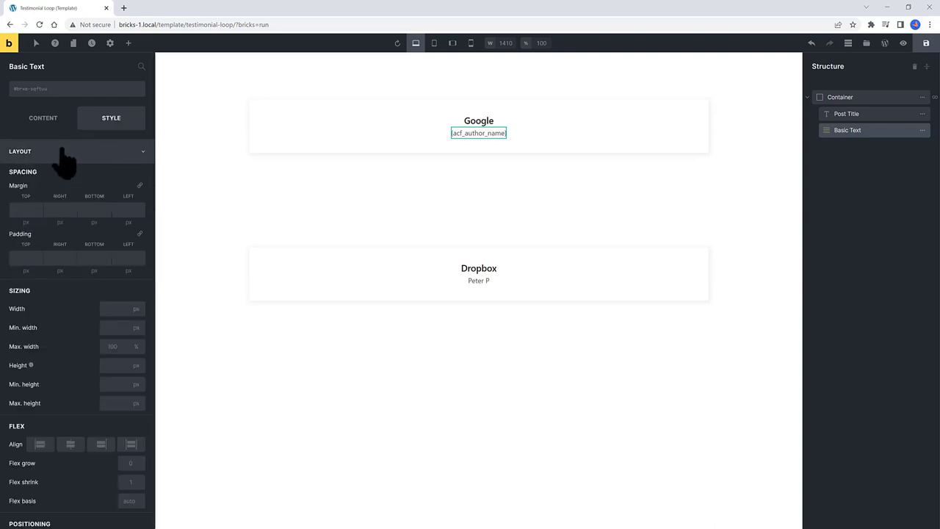
pyautogui.moveTo(152, 292); pyautogui.dragTo(195, 306)
pyautogui.click(29, 257)
pyautogui.write('10')
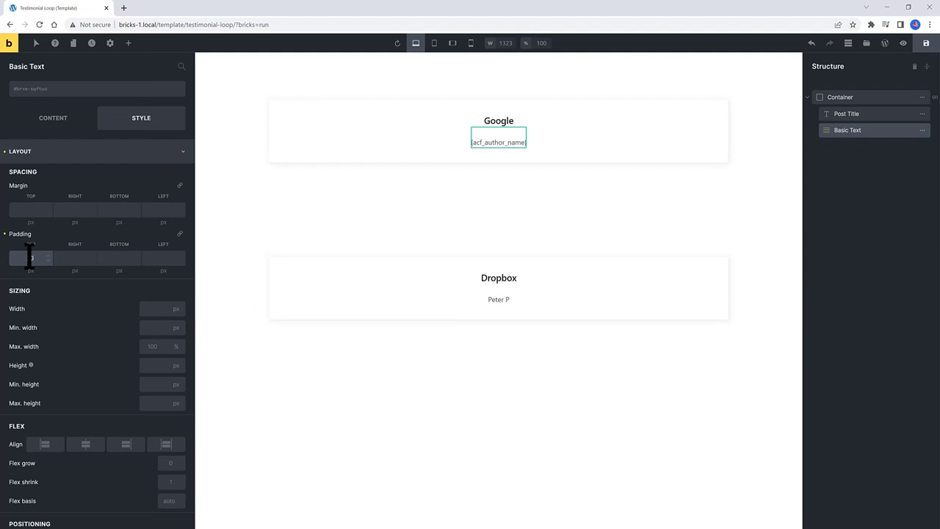
pyautogui.click(119, 257)
pyautogui.write('10')
pyautogui.click(65, 154)
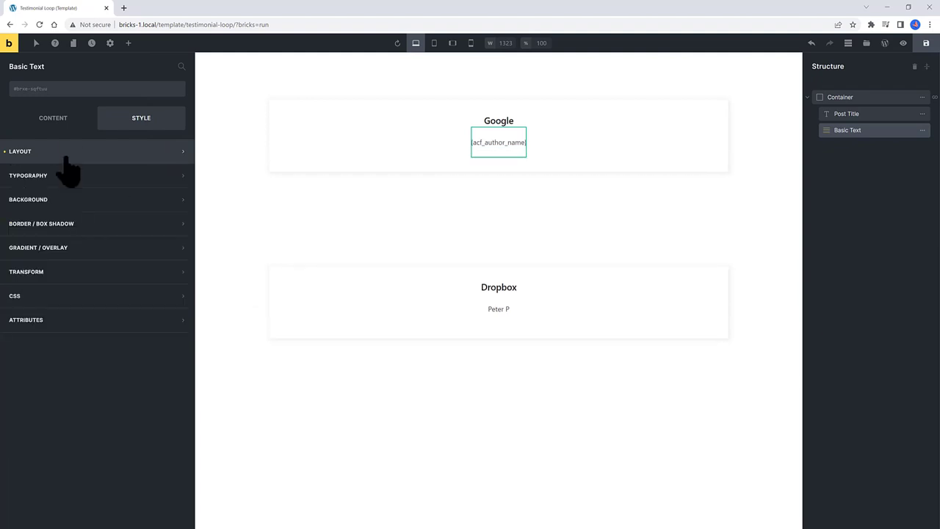
# Step: Style the author name text dark navy, capitalized, at font weight 700
pyautogui.click(66, 180)
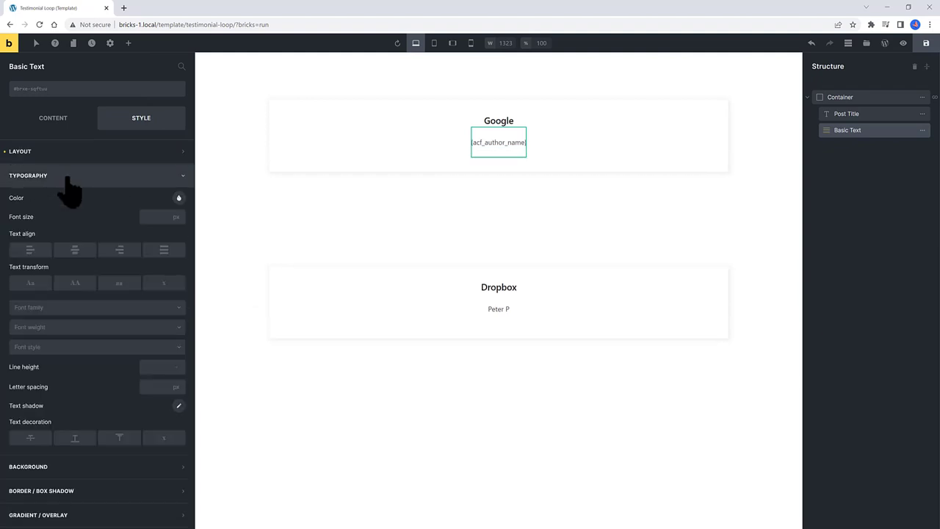
pyautogui.click(179, 198)
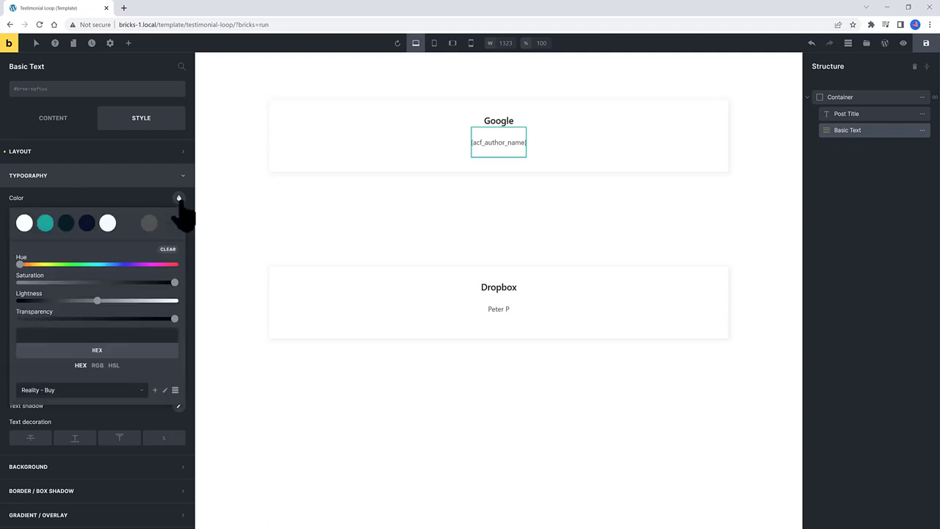
pyautogui.click(86, 223)
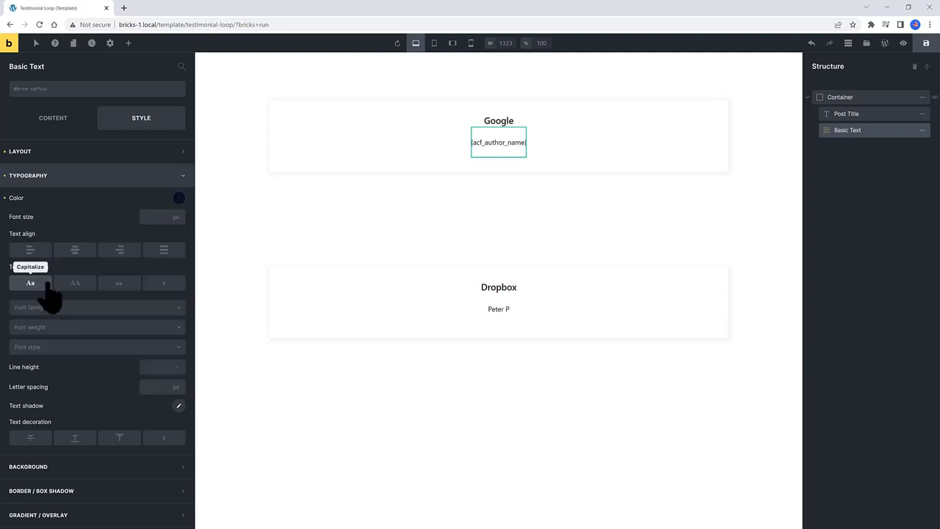
pyautogui.click(30, 283)
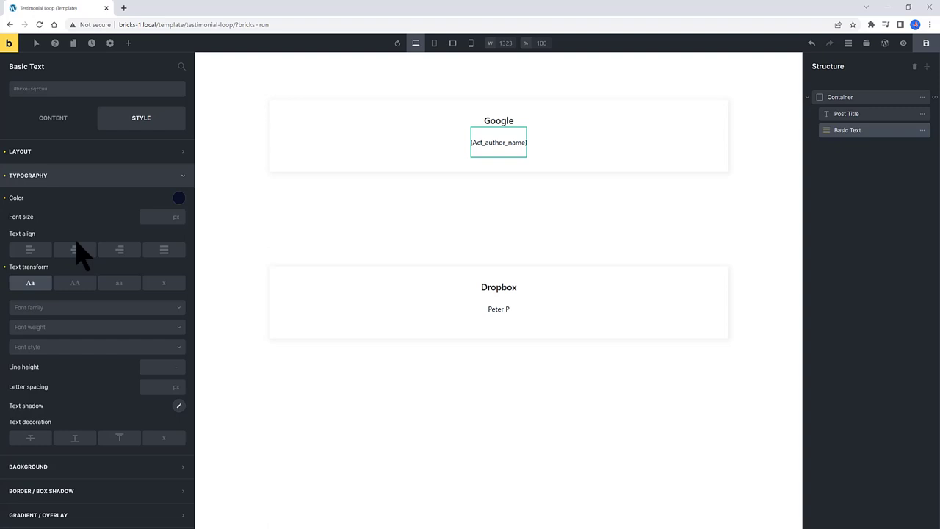
pyautogui.click(59, 327)
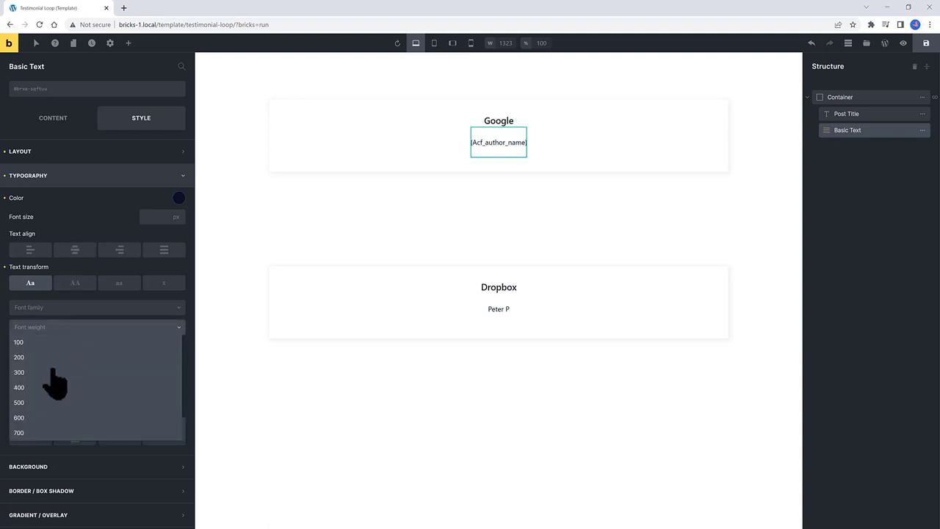
pyautogui.click(18, 432)
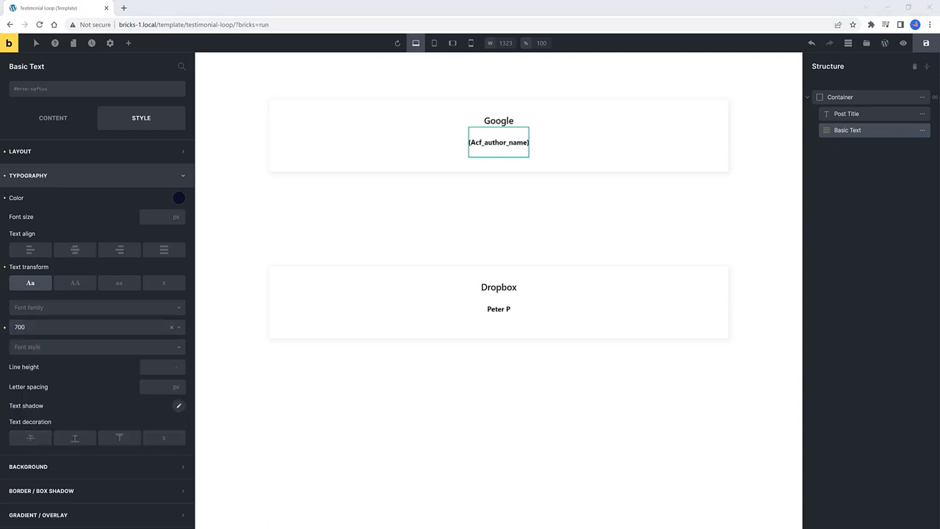
# Step: Add an Image element to the card whose source is the Author Image dynamic field
pyautogui.click(30, 389)
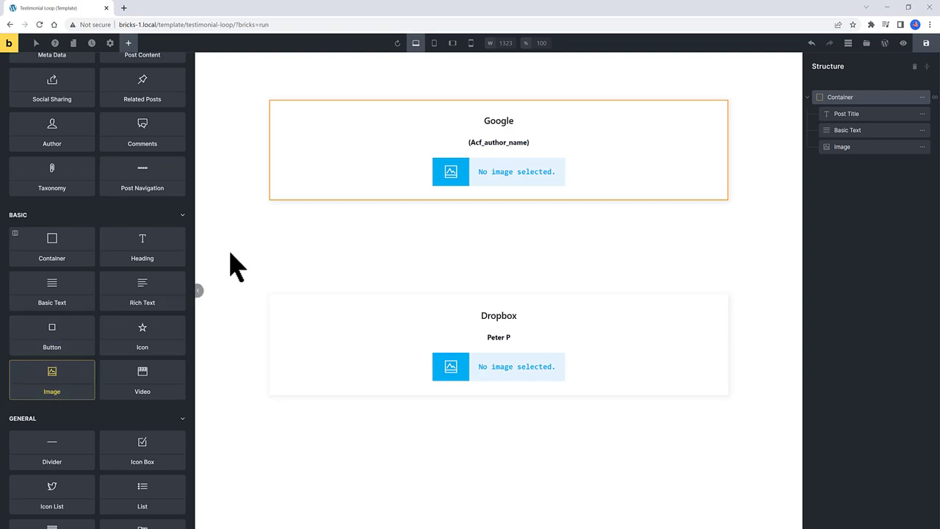
pyautogui.click(53, 122)
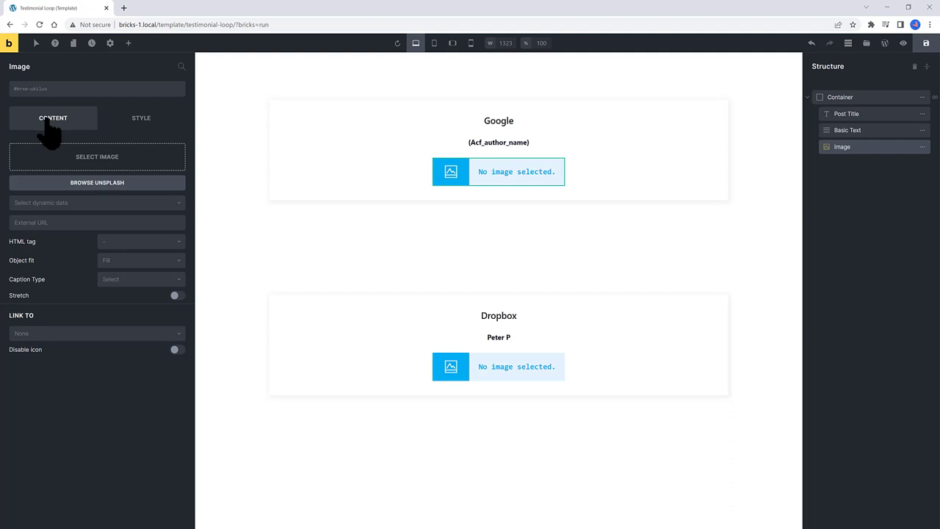
pyautogui.click(141, 201)
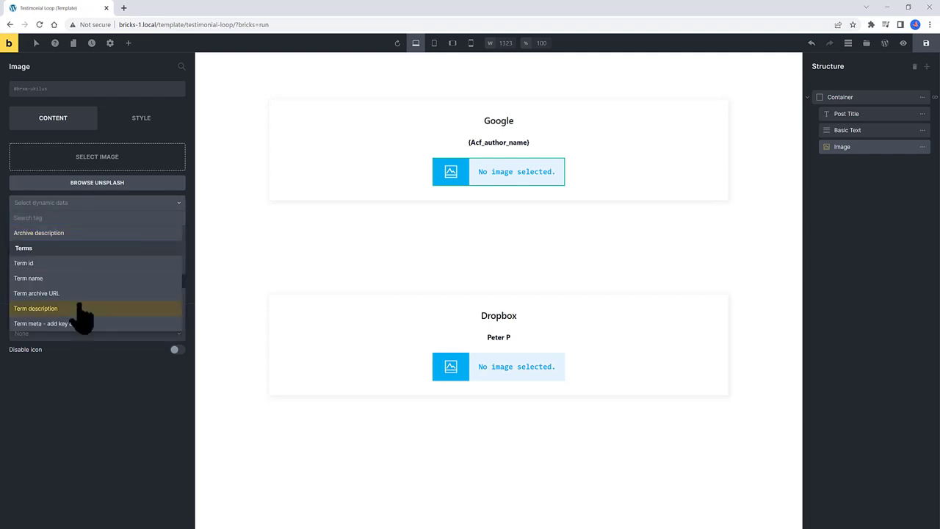
pyautogui.scroll(-3, 79, 308)
pyautogui.scroll(-3, 79, 314)
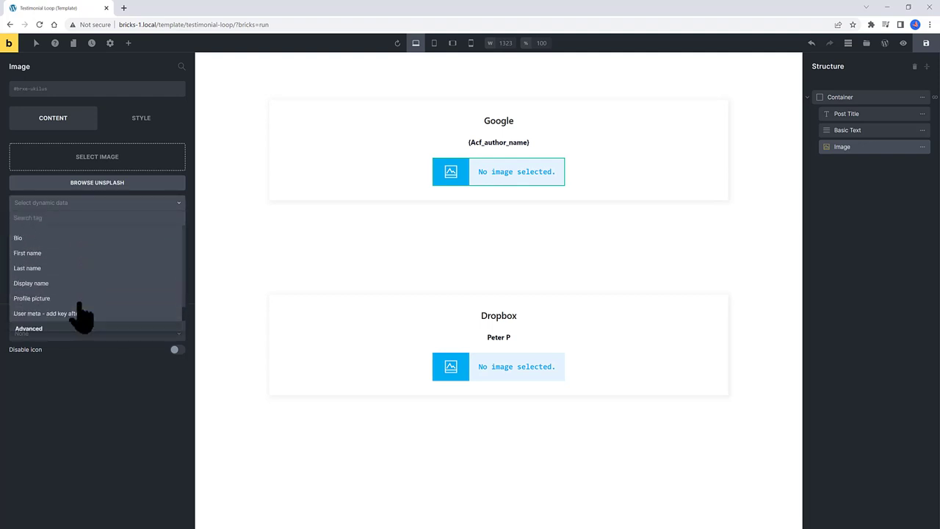
pyautogui.click(73, 311)
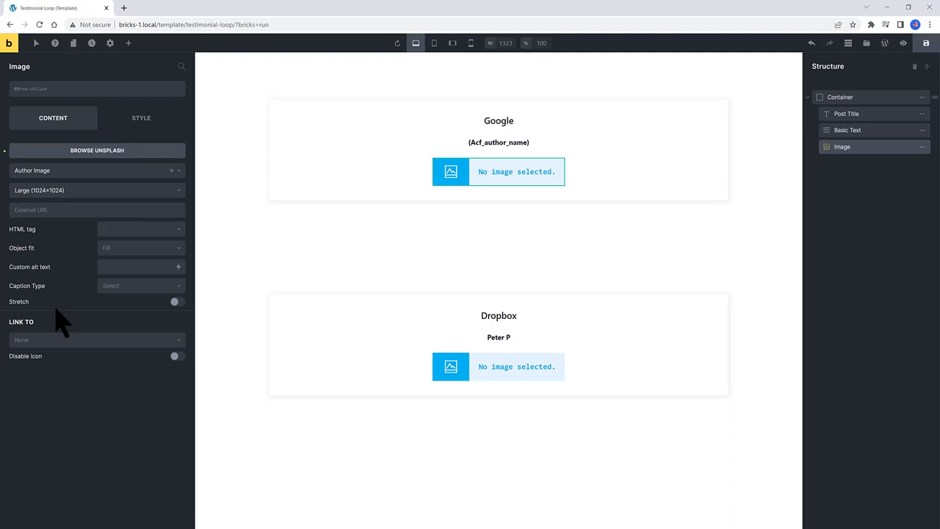
pyautogui.click(139, 118)
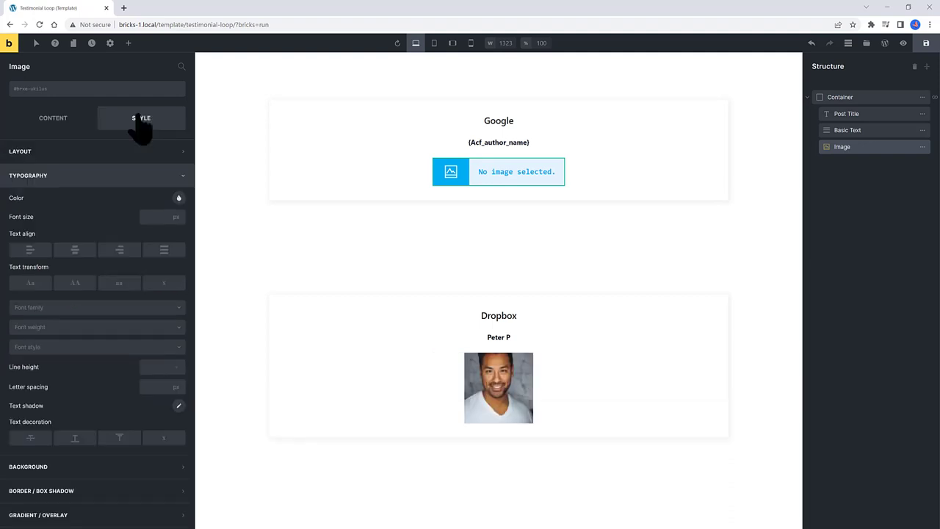
# Step: Give the author image a 50px bottom margin and 17% width, and save the template
pyautogui.click(122, 152)
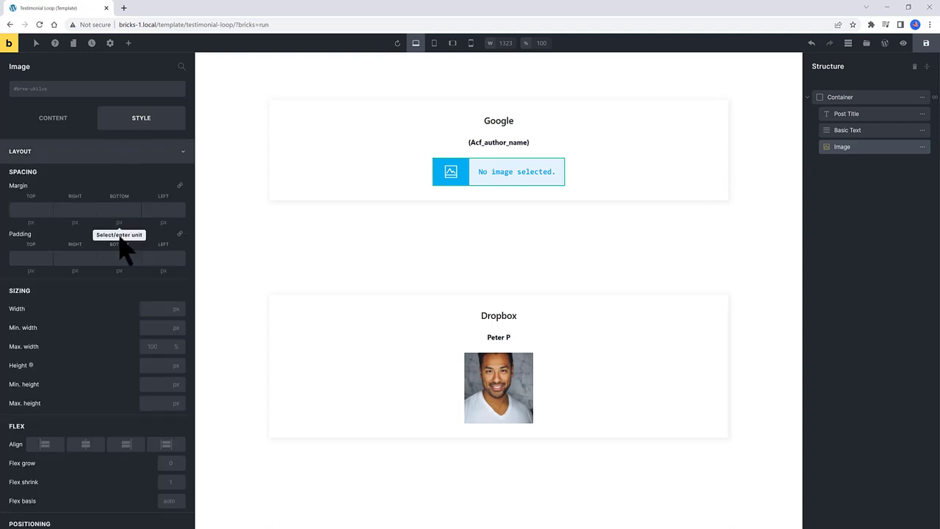
pyautogui.click(117, 208)
pyautogui.write('50')
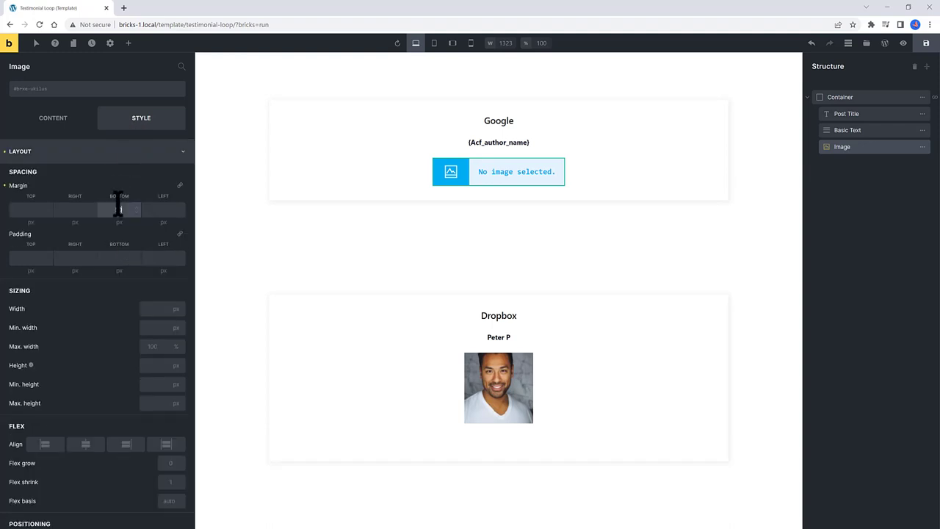
pyautogui.hotkey('ctrl', 's')
pyautogui.click(158, 309)
pyautogui.write('17%')
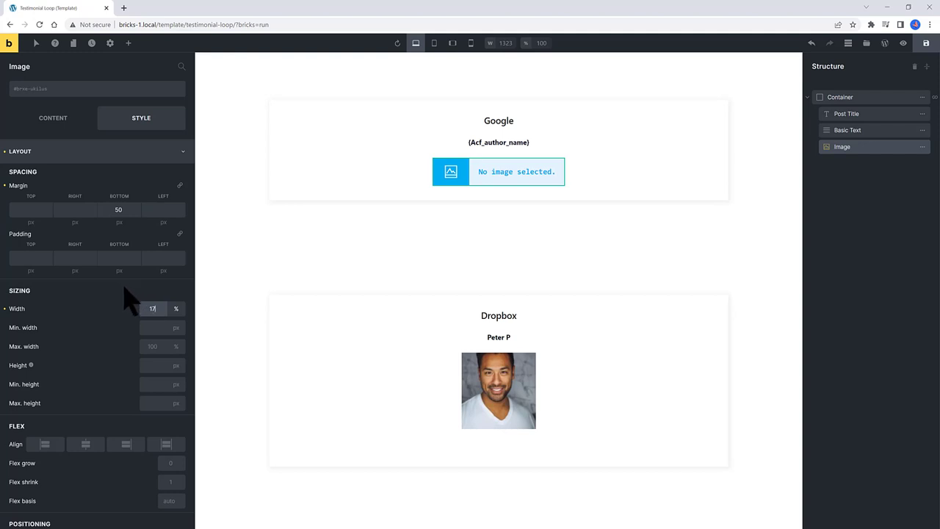
pyautogui.click(156, 152)
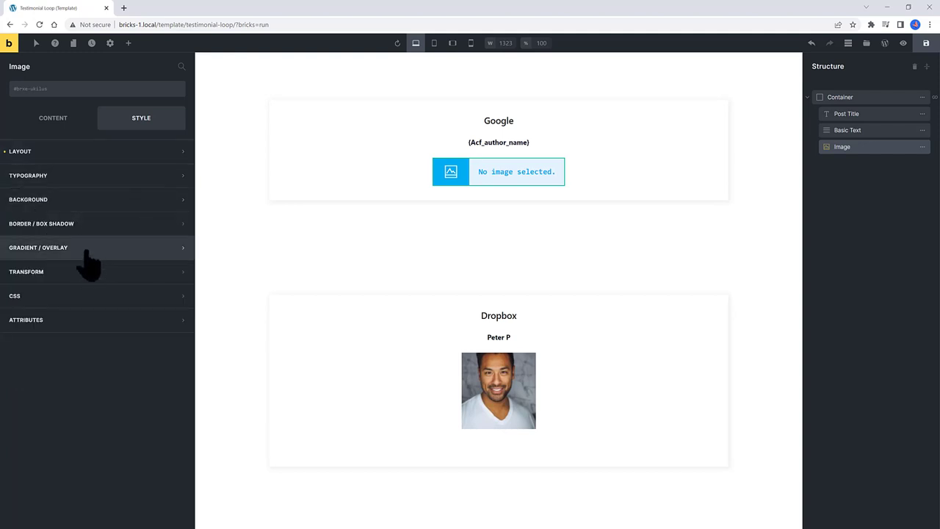
# Step: Add an 8px solid border on all sides of the image with a 100px corner radius
pyautogui.click(85, 228)
pyautogui.click(179, 247)
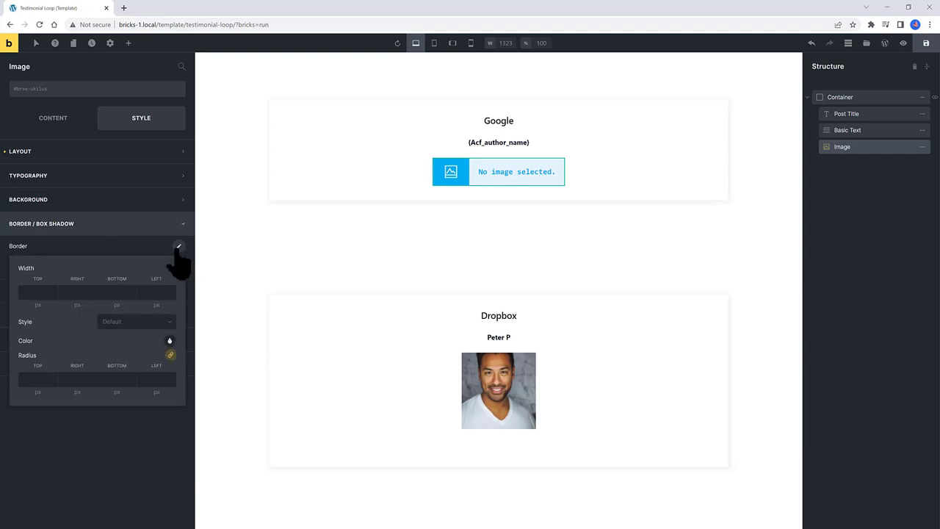
pyautogui.click(29, 293)
pyautogui.write('8')
pyautogui.click(170, 269)
pyautogui.click(117, 322)
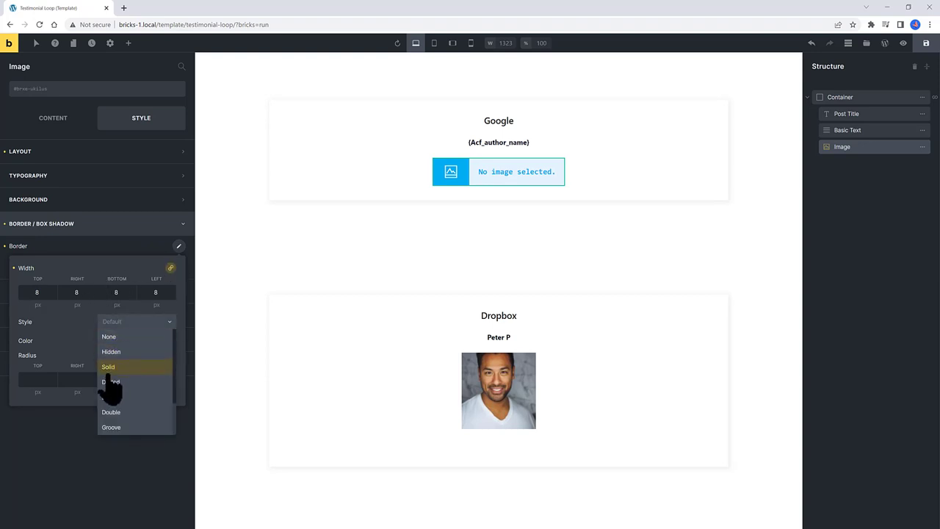
pyautogui.click(108, 367)
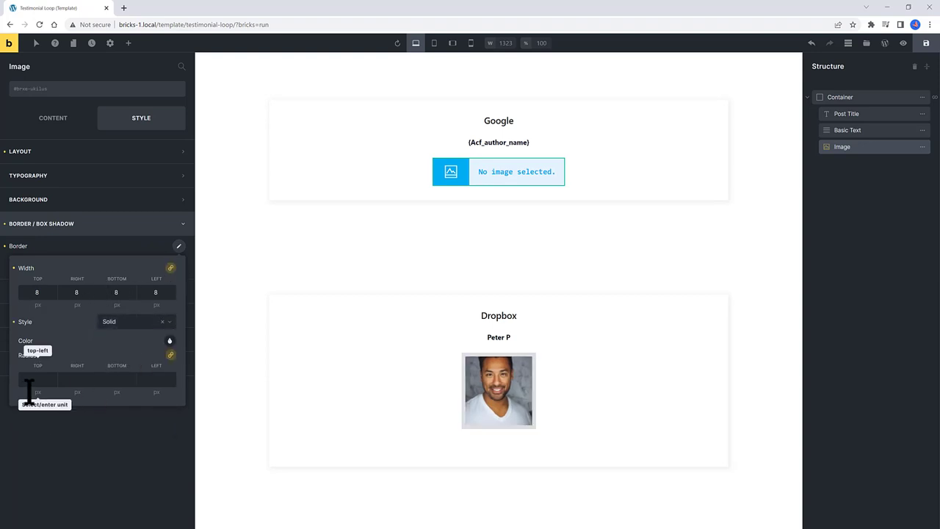
pyautogui.click(30, 379)
pyautogui.write('100')
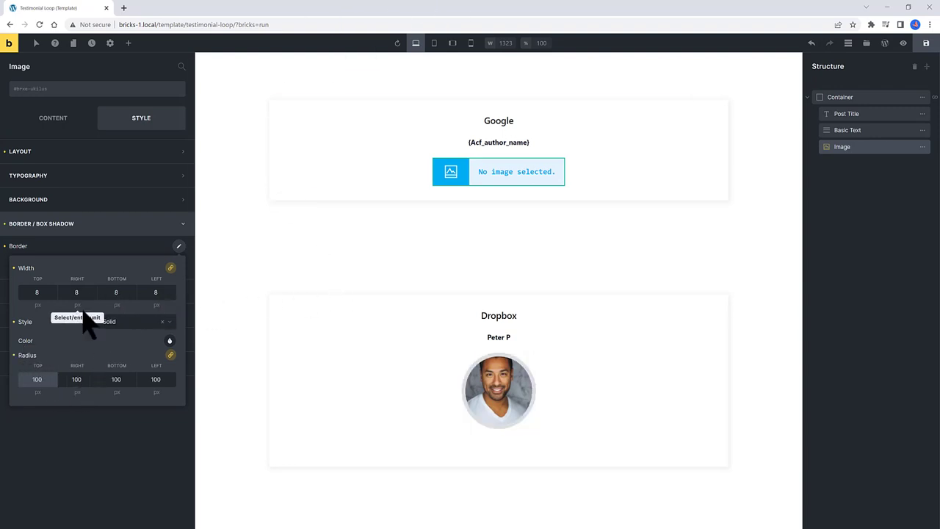
# Step: Add a Basic Text element below the author photo, clear its placeholder, and insert the {acf_testimonial} dynamic tag
pyautogui.click(129, 44)
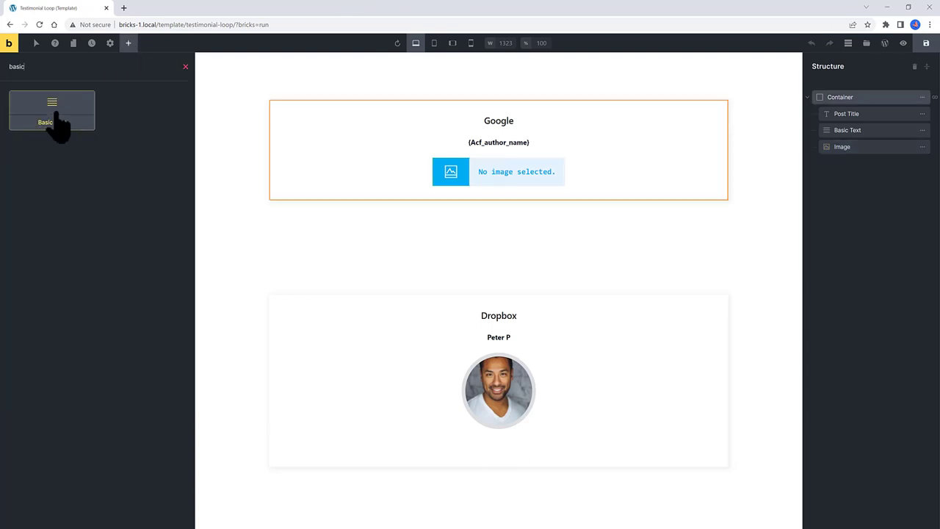
pyautogui.click(42, 135)
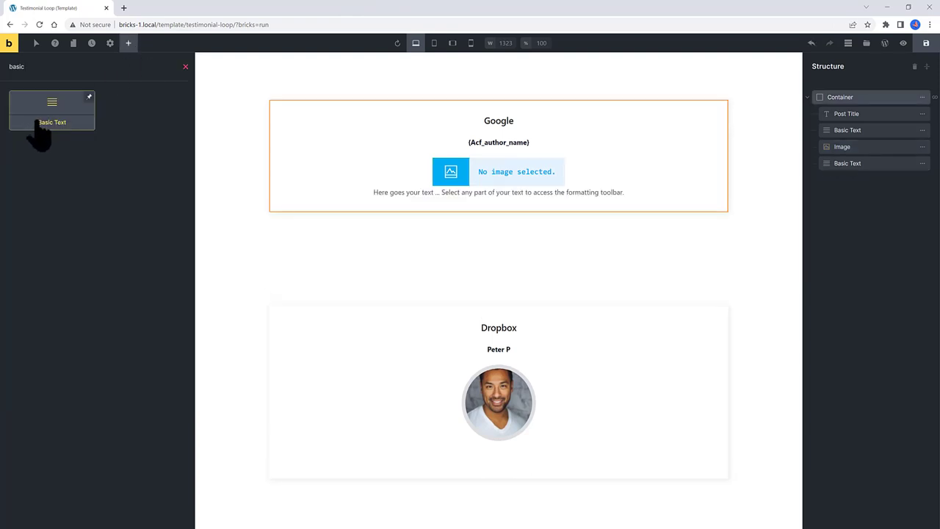
pyautogui.click(911, 163)
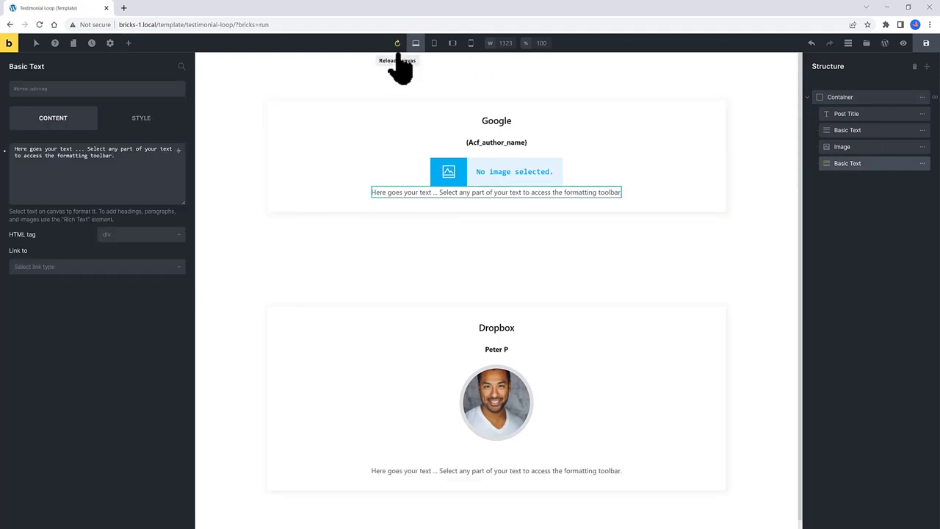
pyautogui.moveTo(120, 149); pyautogui.dragTo(14, 150)
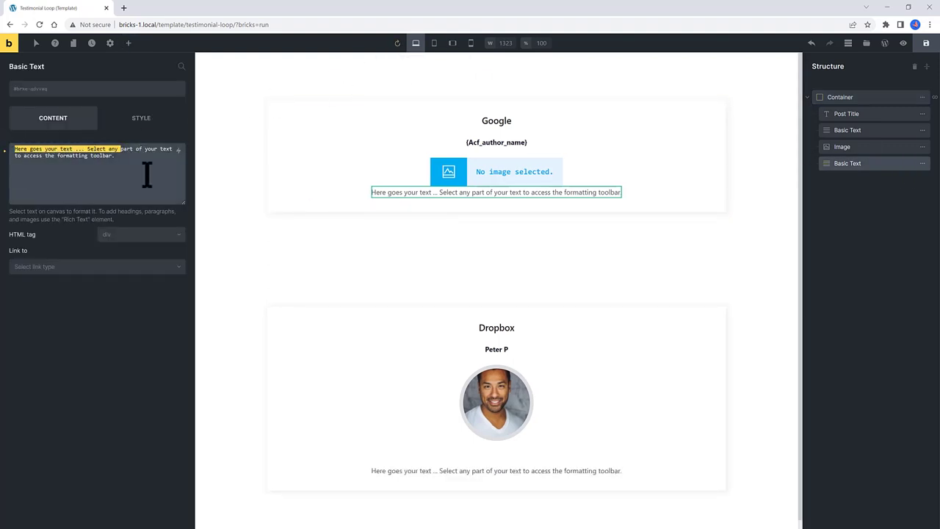
pyautogui.moveTo(116, 156); pyautogui.dragTo(10, 140)
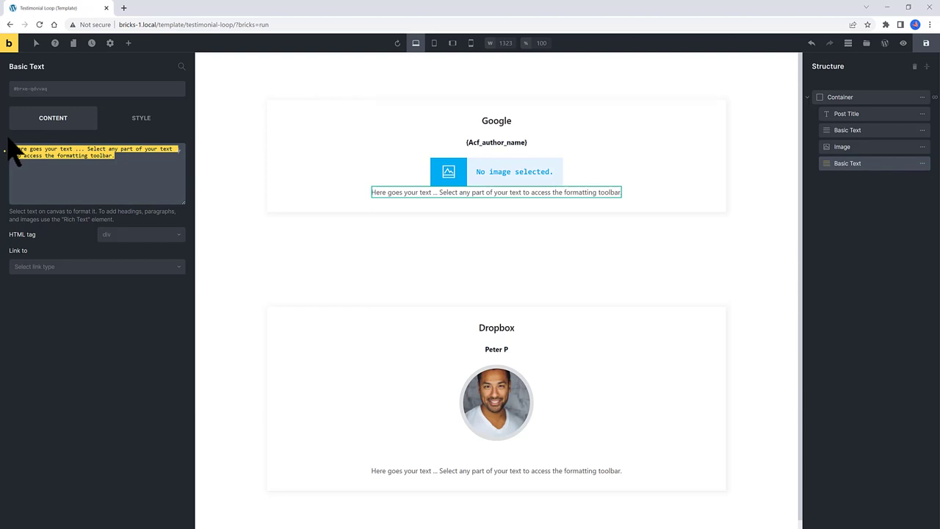
pyautogui.press('BackSpace')
pyautogui.click(178, 151)
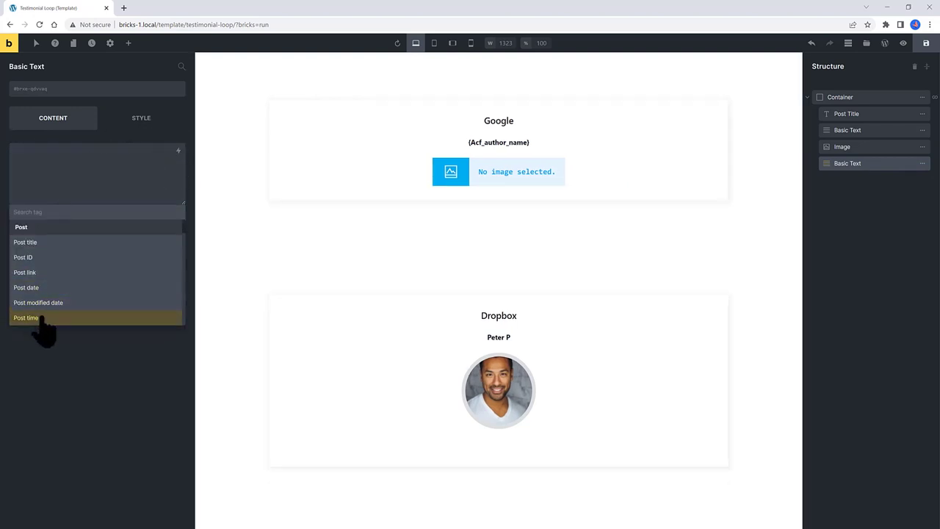
pyautogui.scroll(-5, 40, 316)
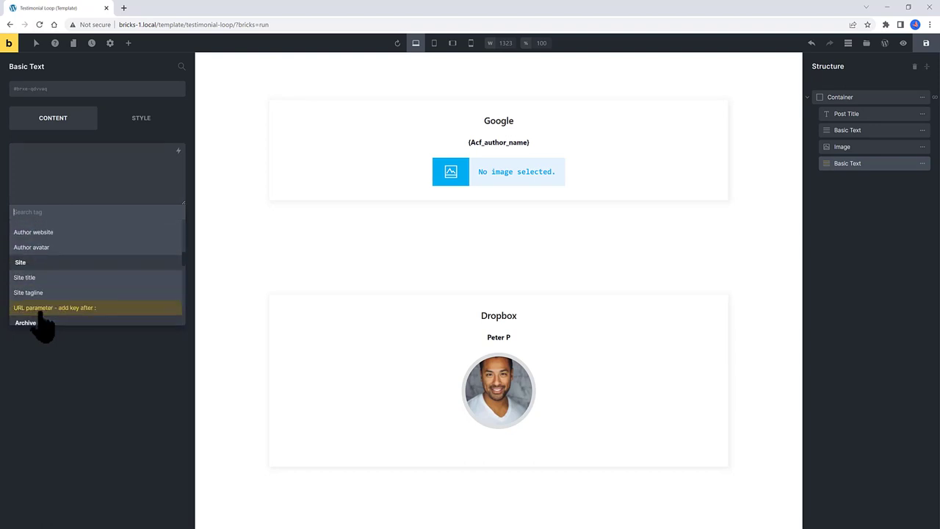
pyautogui.scroll(-10, 41, 316)
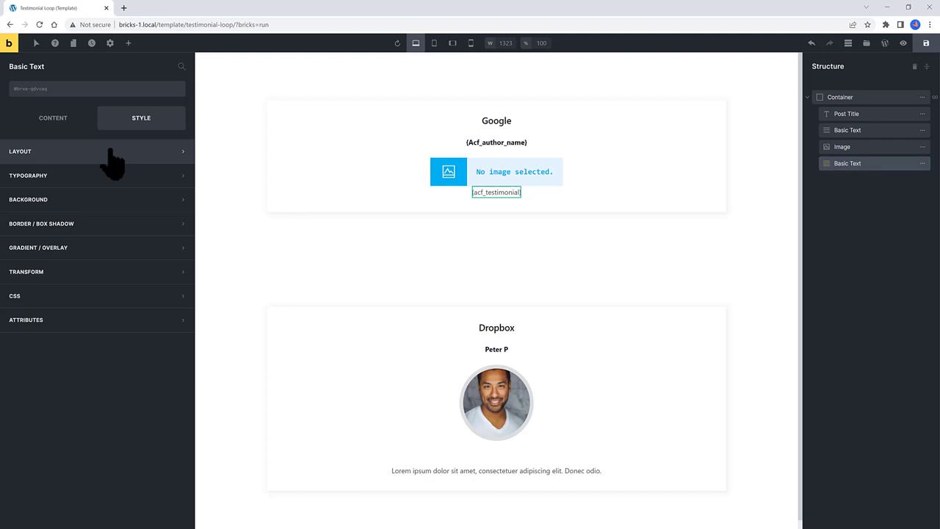
# Step: Give the testimonial text the dark navy #071225 colour and a bold font weight
pyautogui.click(50, 177)
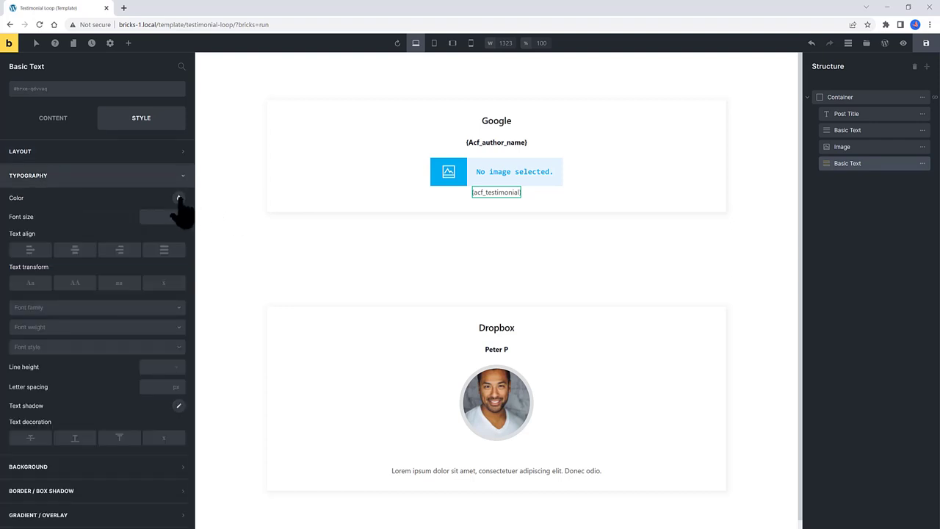
pyautogui.click(179, 199)
pyautogui.click(87, 223)
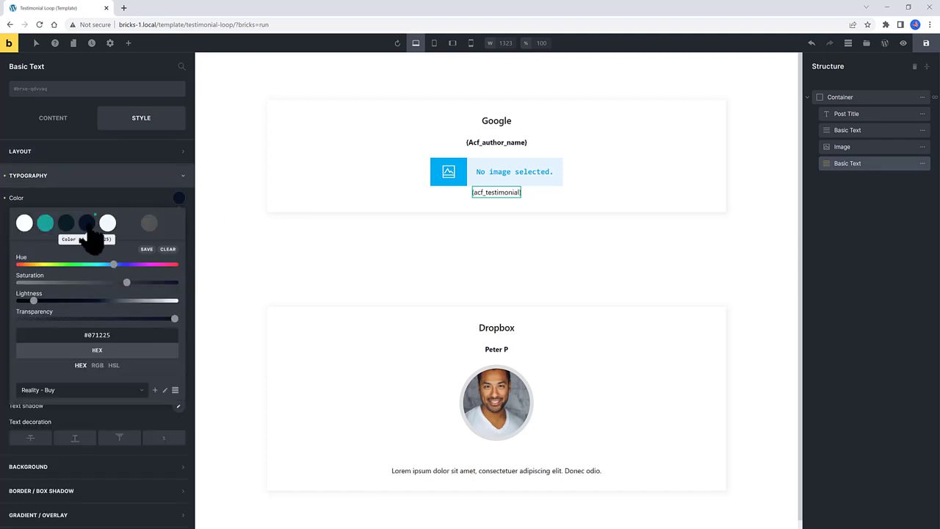
pyautogui.click(144, 178)
pyautogui.click(66, 180)
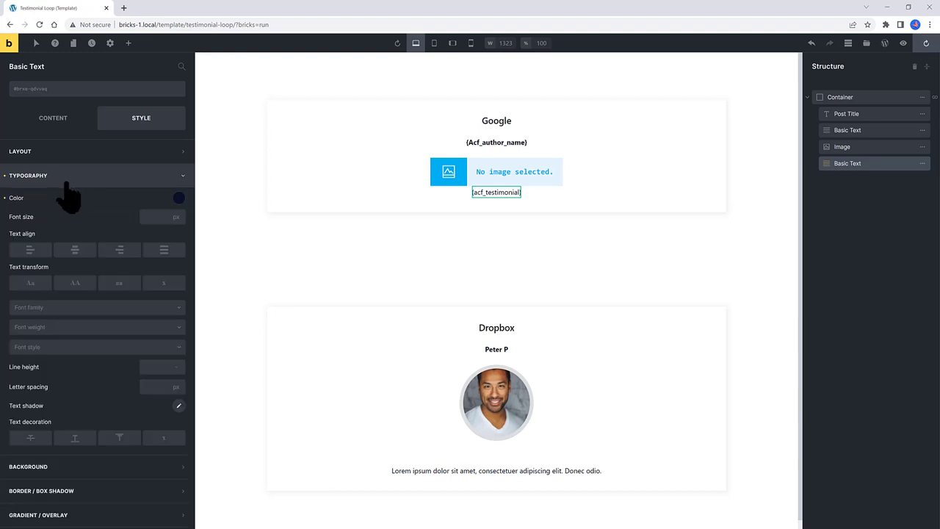
pyautogui.click(46, 326)
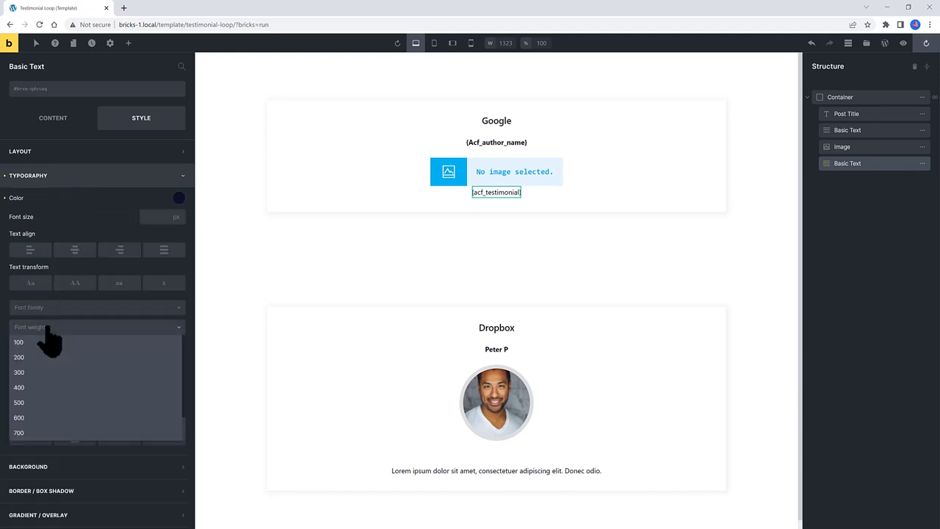
pyautogui.click(36, 413)
pyautogui.click(724, 336)
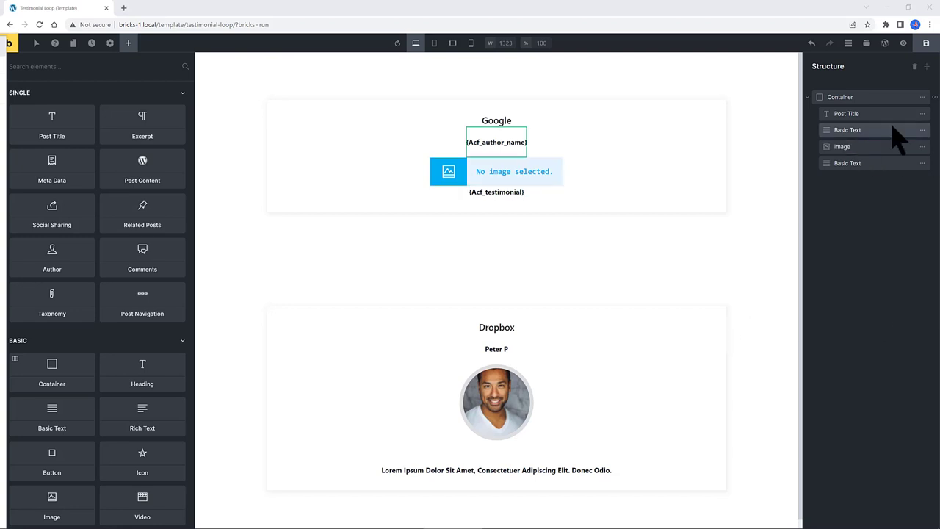
# Step: Add an Icon element to the card container, found by searching 'ico'
pyautogui.click(832, 99)
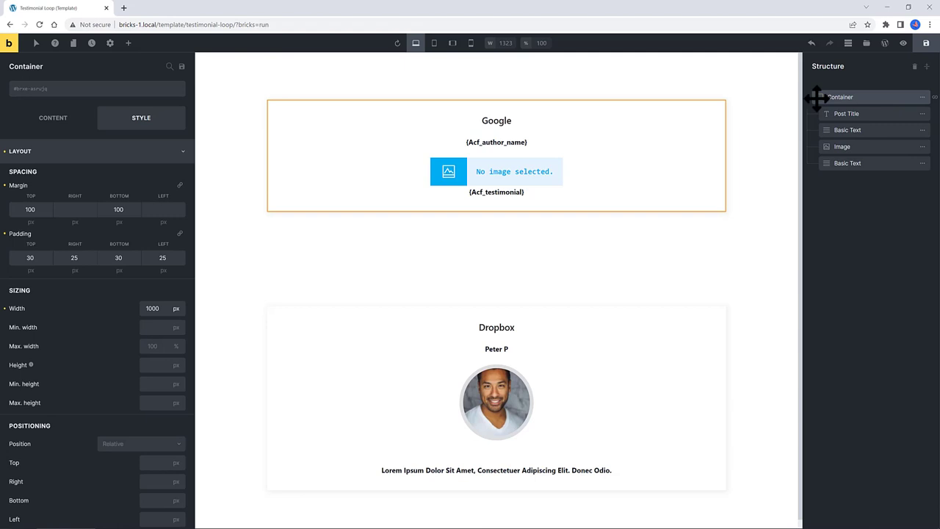
pyautogui.click(127, 43)
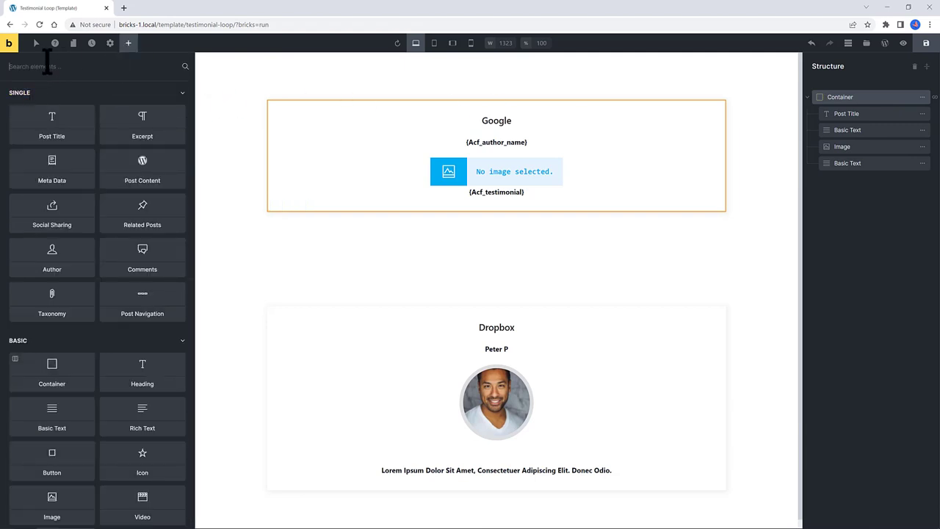
pyautogui.click(46, 66)
pyautogui.write('icon')
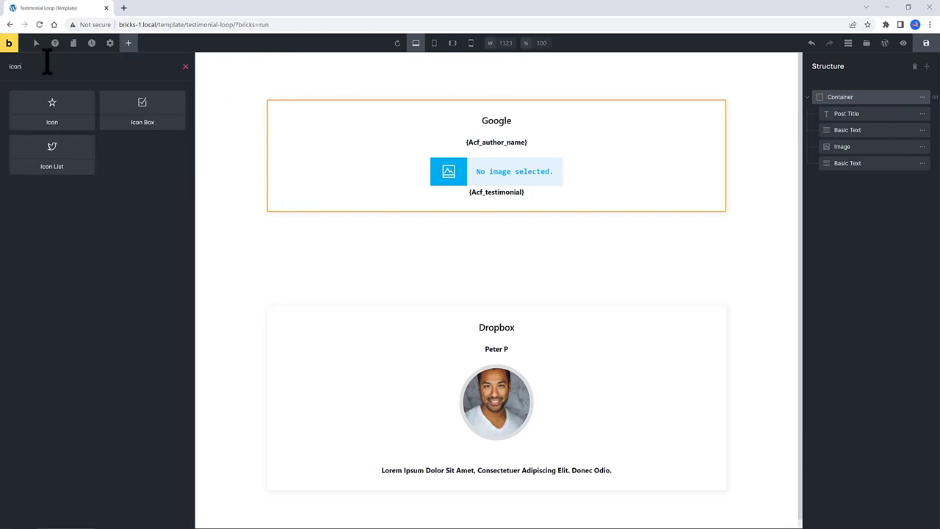
pyautogui.click(50, 112)
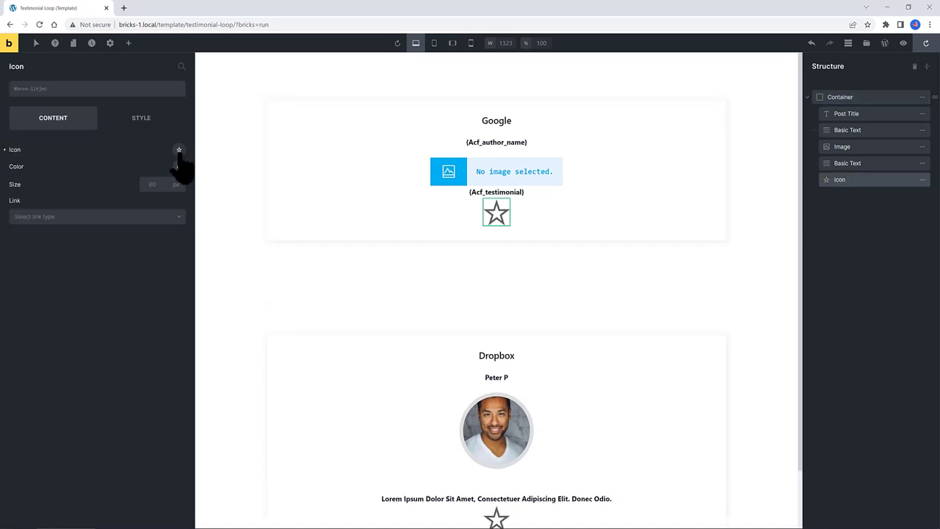
# Step: Set the icon to the first quote icon from the Ionicons set, searched with 'qu'
pyautogui.click(179, 150)
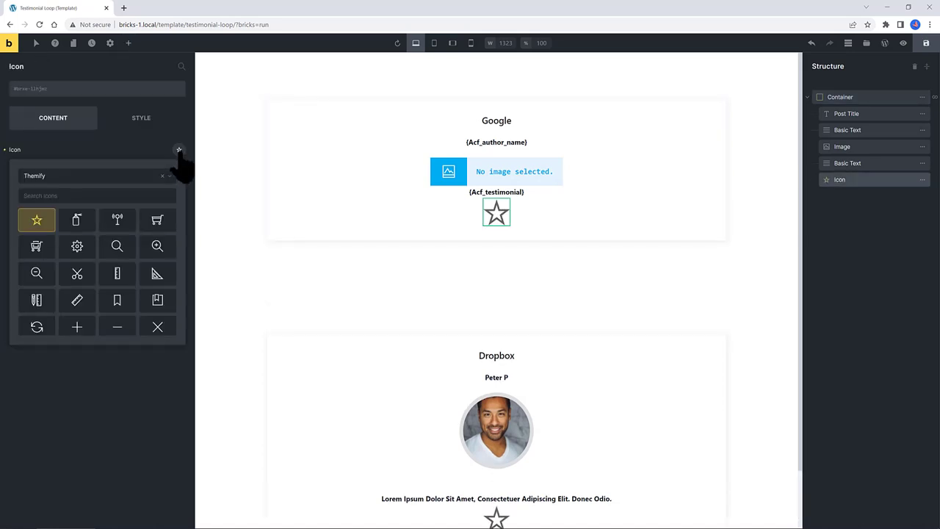
pyautogui.click(45, 176)
pyautogui.click(35, 235)
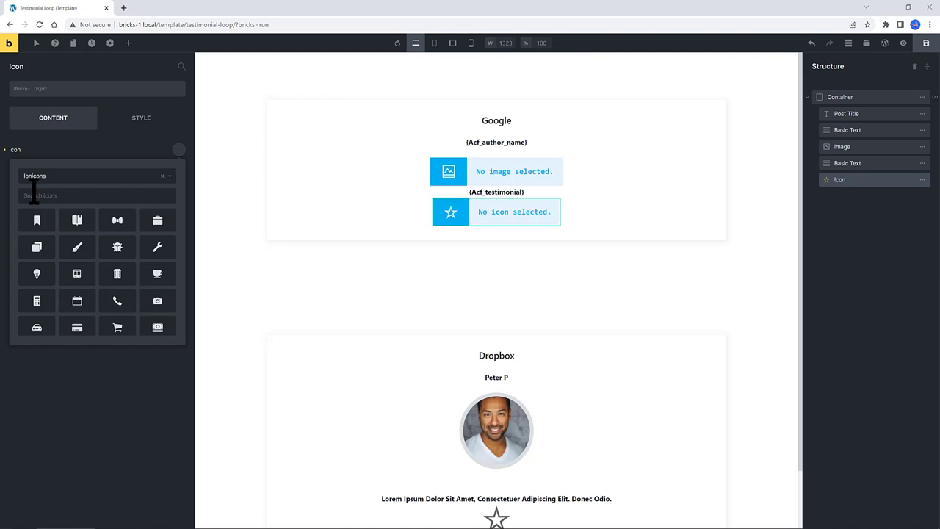
pyautogui.click(32, 194)
pyautogui.write('quot')
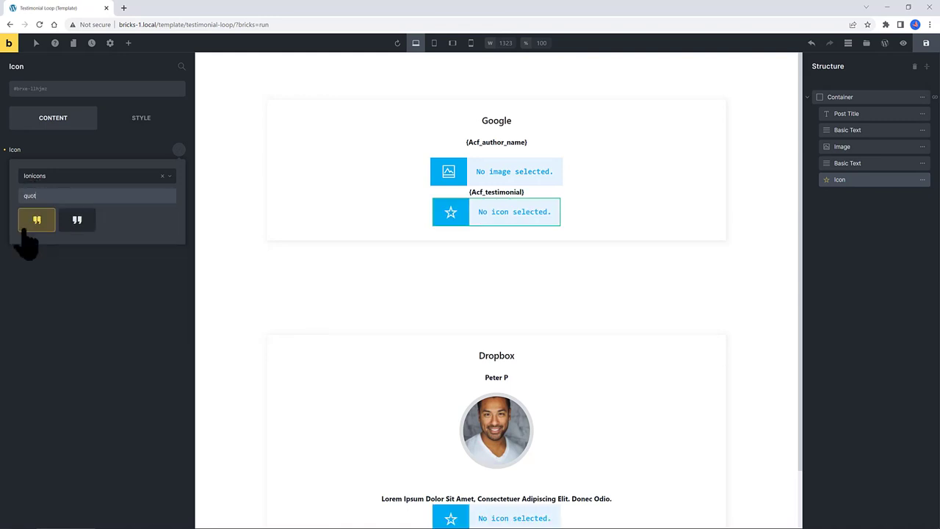
pyautogui.click(36, 221)
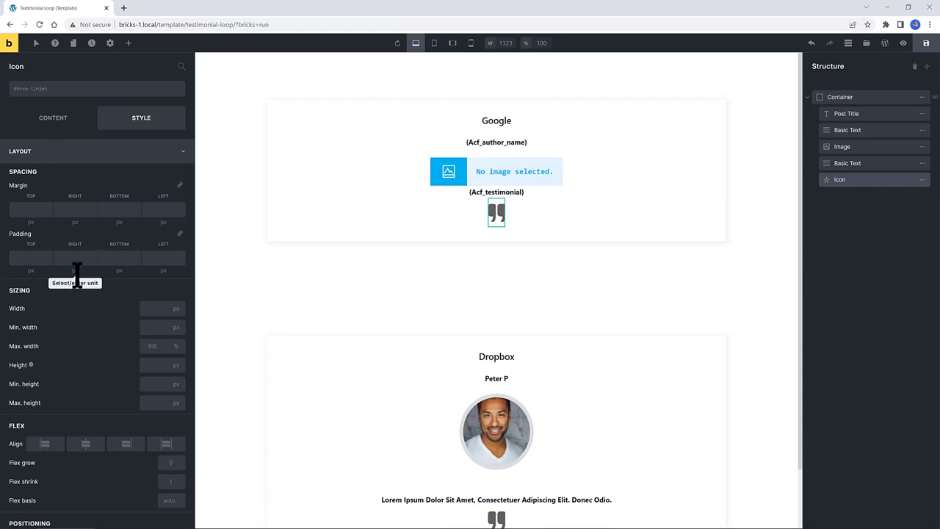
# Step: Colour the quote icon light grey with hex value #eee
pyautogui.scroll(-1, 89, 341)
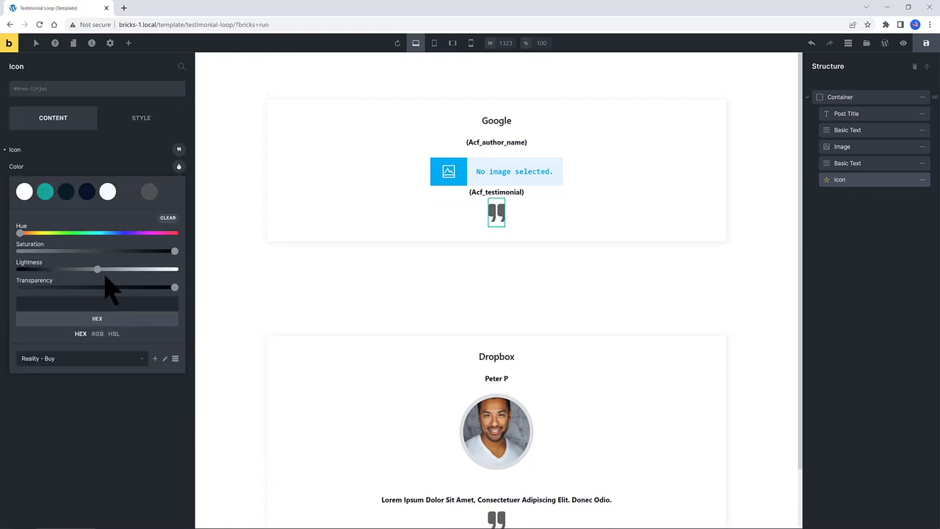
pyautogui.click(86, 302)
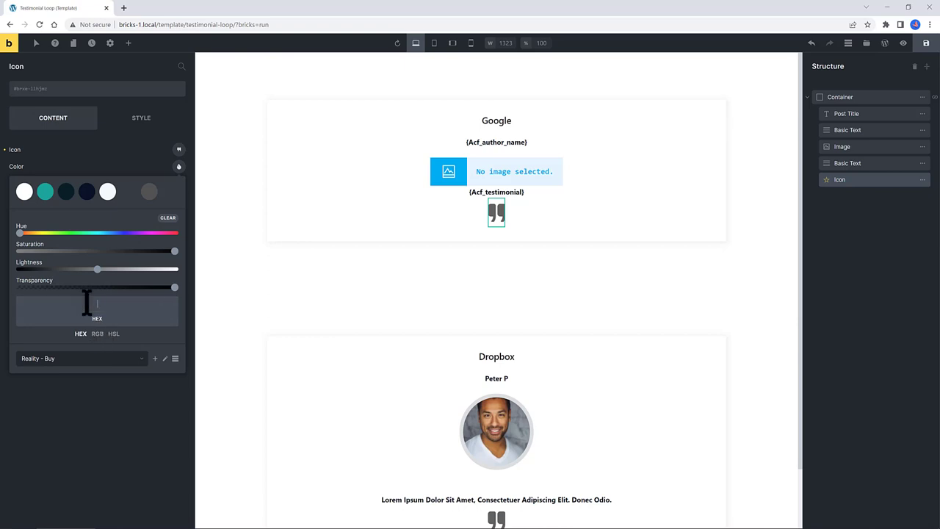
pyautogui.write('3eee')
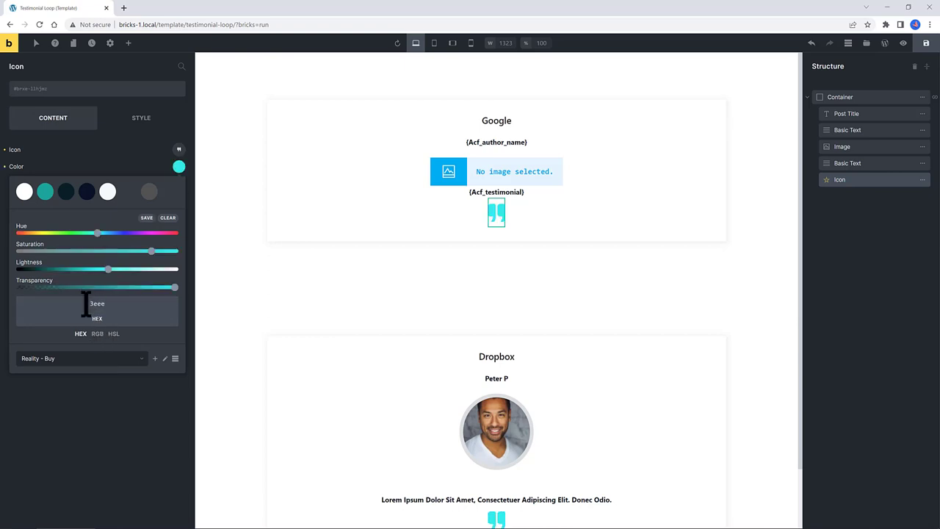
pyautogui.click(93, 305)
pyautogui.press('BackSpace')
pyautogui.write('#')
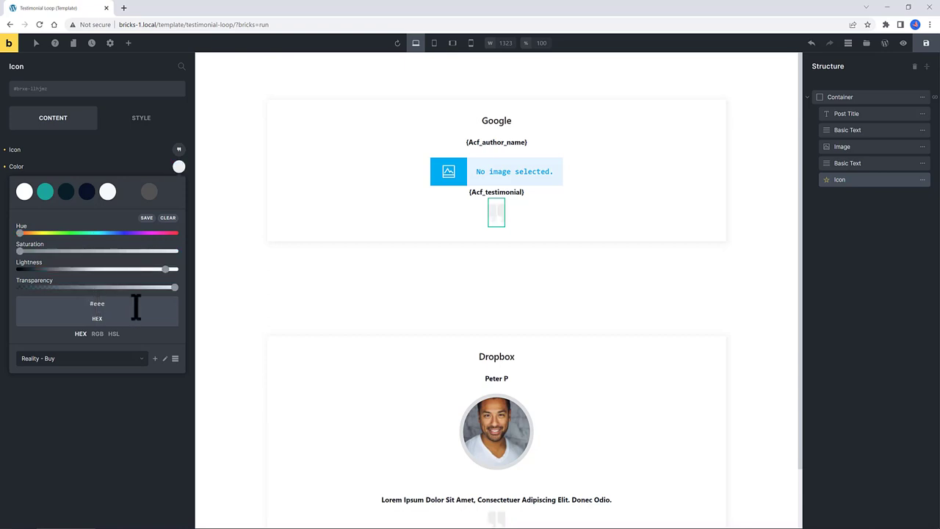
# Step: Set the quote icon's Display to inline on its Style tab
pyautogui.click(135, 403)
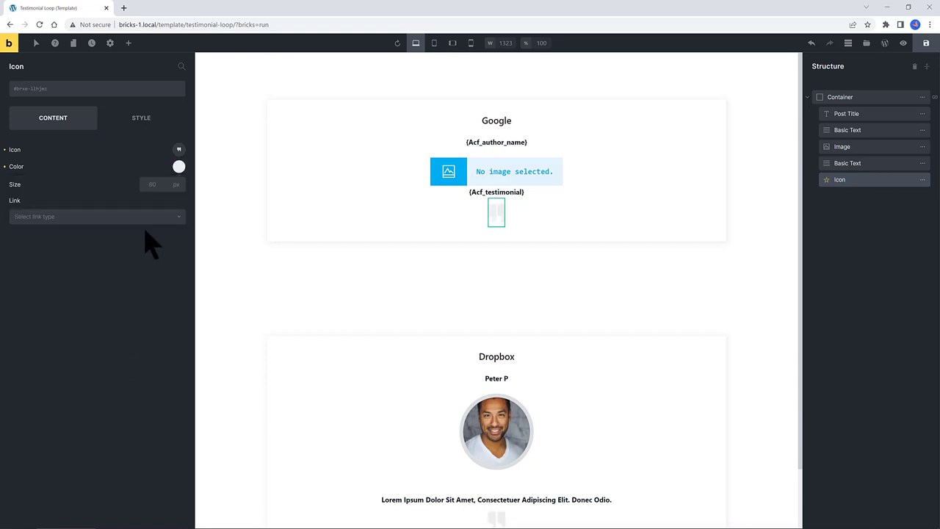
pyautogui.click(147, 121)
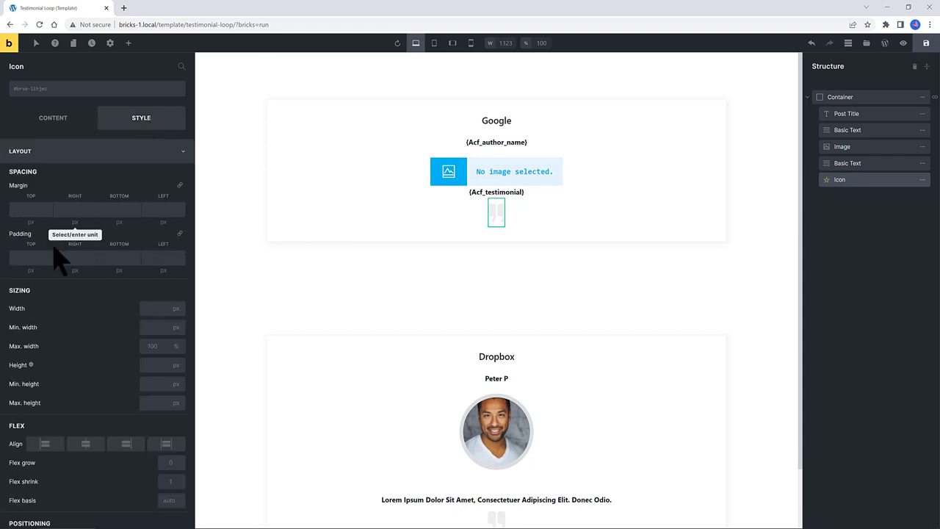
pyautogui.scroll(-3, 51, 415)
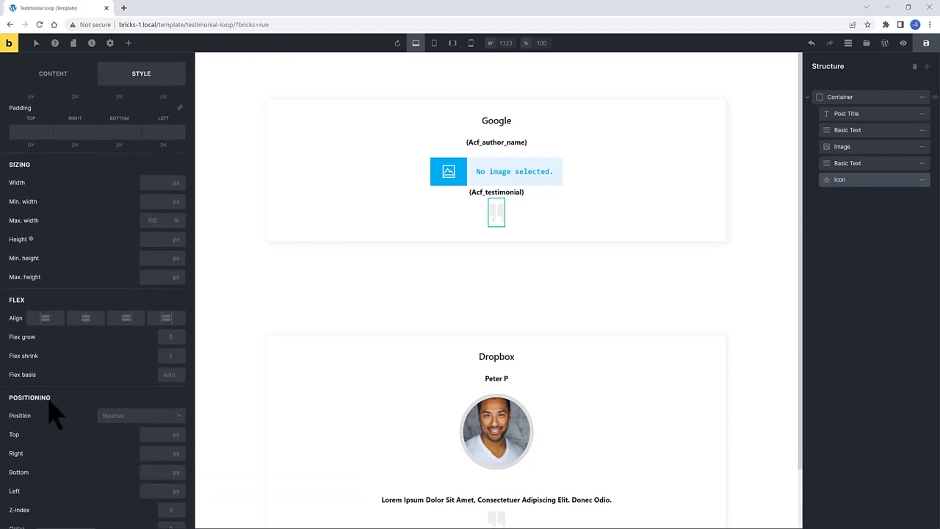
pyautogui.click(139, 416)
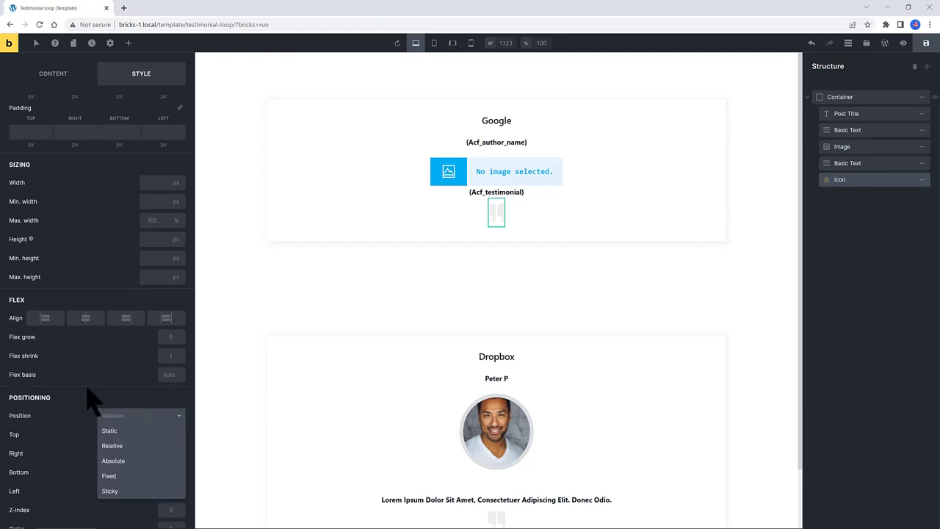
pyautogui.click(91, 395)
pyautogui.scroll(-2, 81, 408)
pyautogui.click(128, 445)
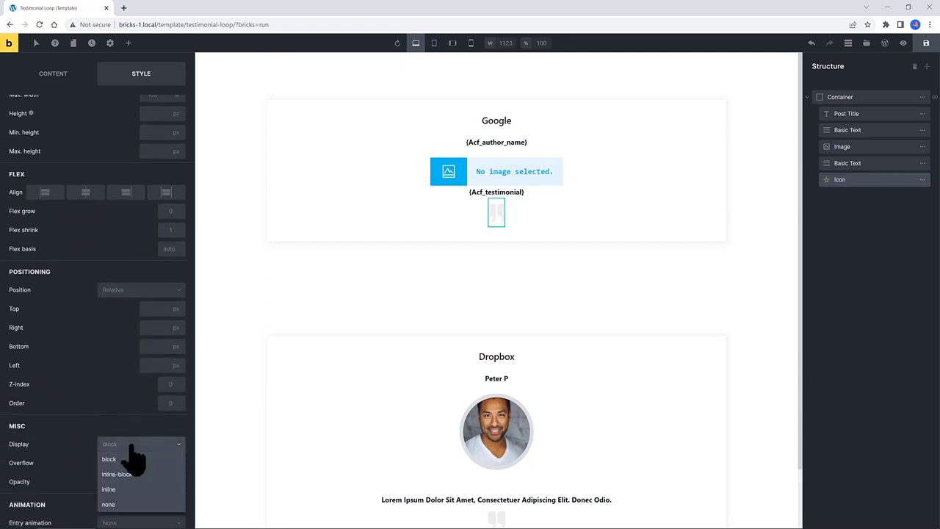
pyautogui.click(114, 500)
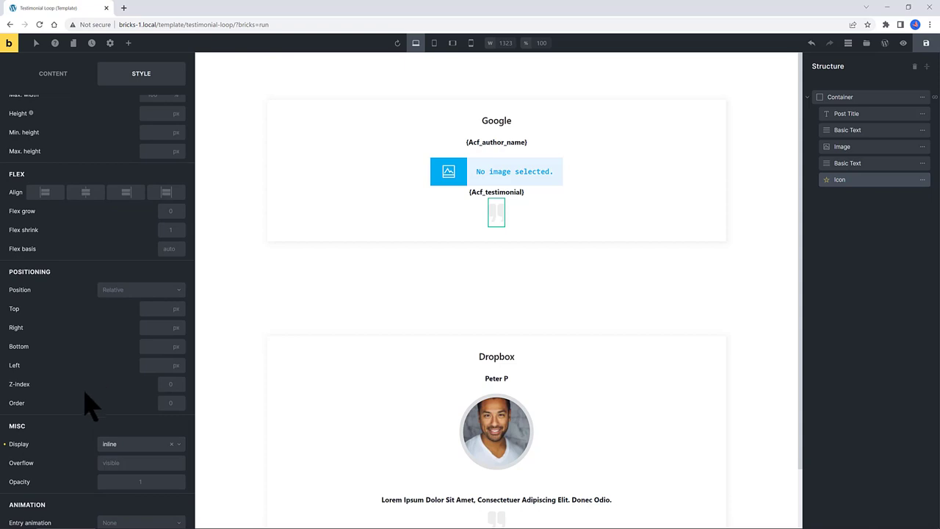
# Step: Set the icon's Position to Absolute within the card
pyautogui.scroll(1, 84, 390)
pyautogui.scroll(1, 85, 382)
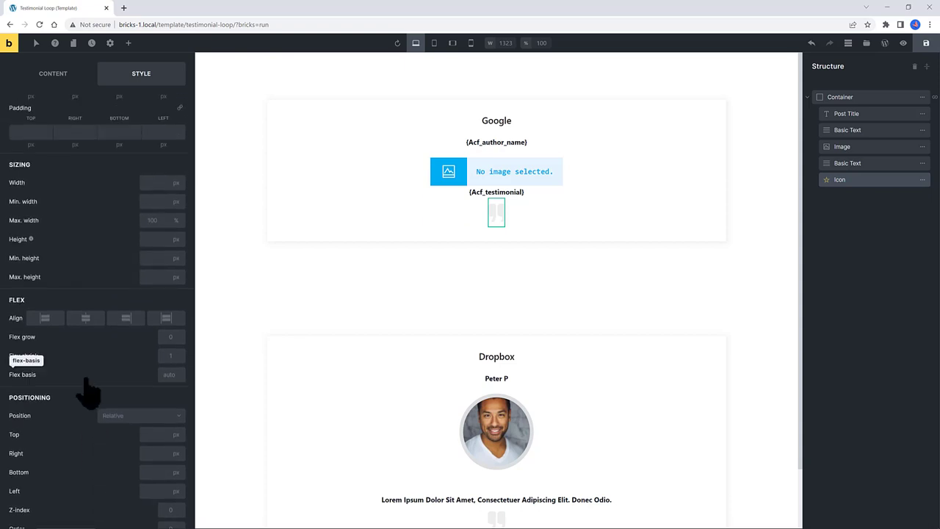
pyautogui.click(136, 419)
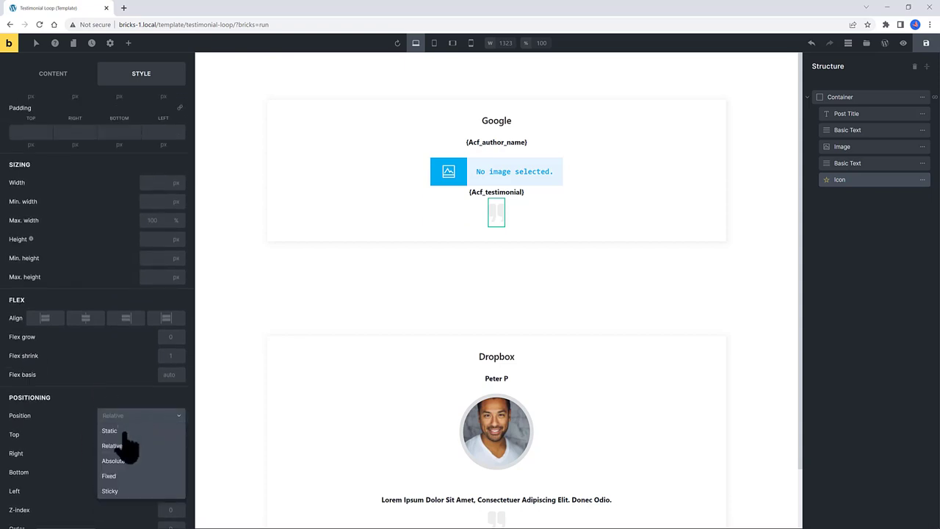
pyautogui.click(113, 461)
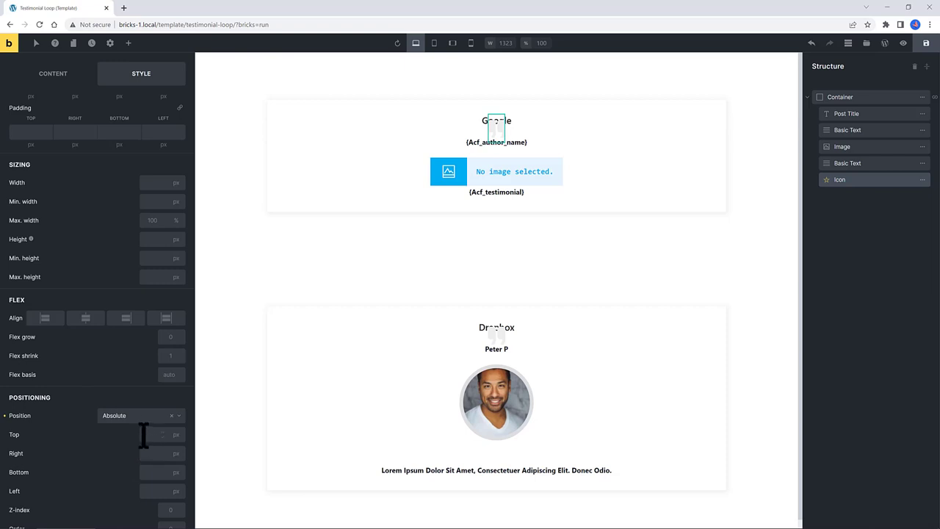
# Step: Offset the icon 60px from the bottom and 80px from the left, then deselect
pyautogui.click(164, 491)
pyautogui.write('60')
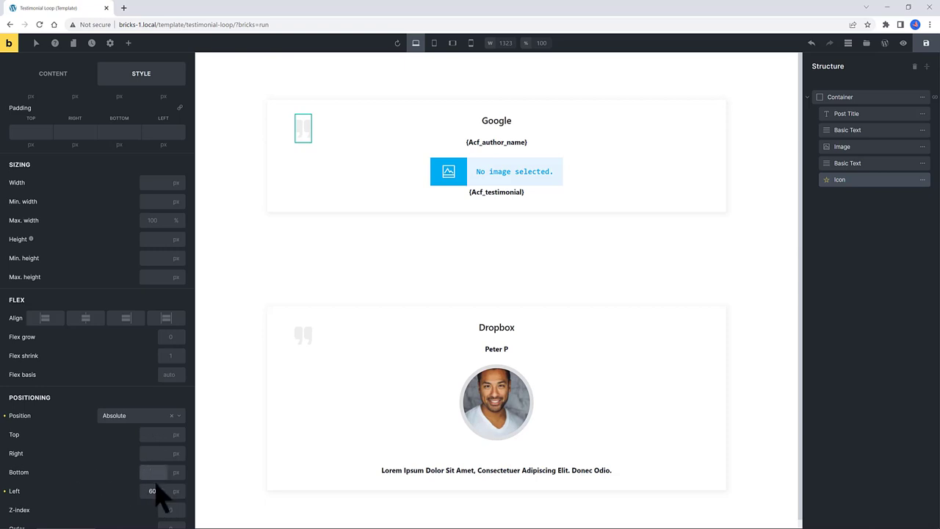
pyautogui.write('0')
pyautogui.press('Tab')
pyautogui.write('80')
pyautogui.scroll(-1, 46, 388)
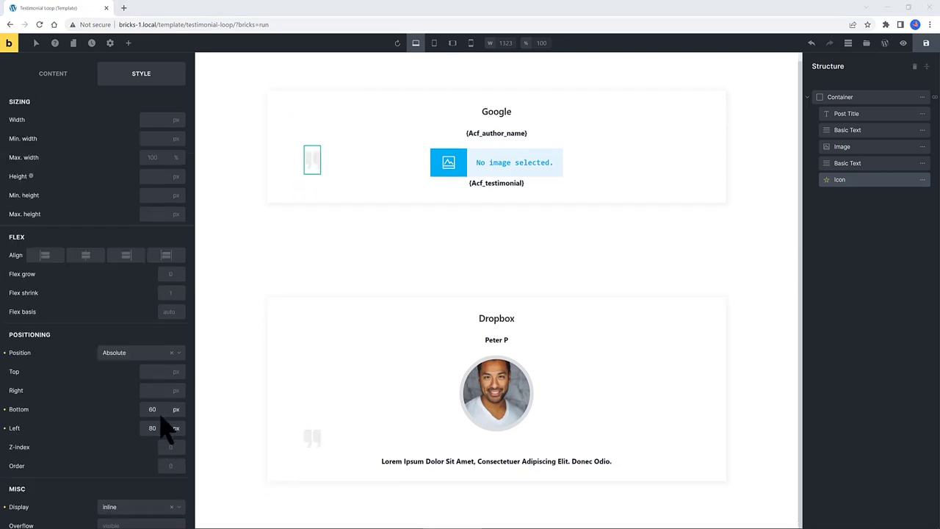
pyautogui.click(167, 447)
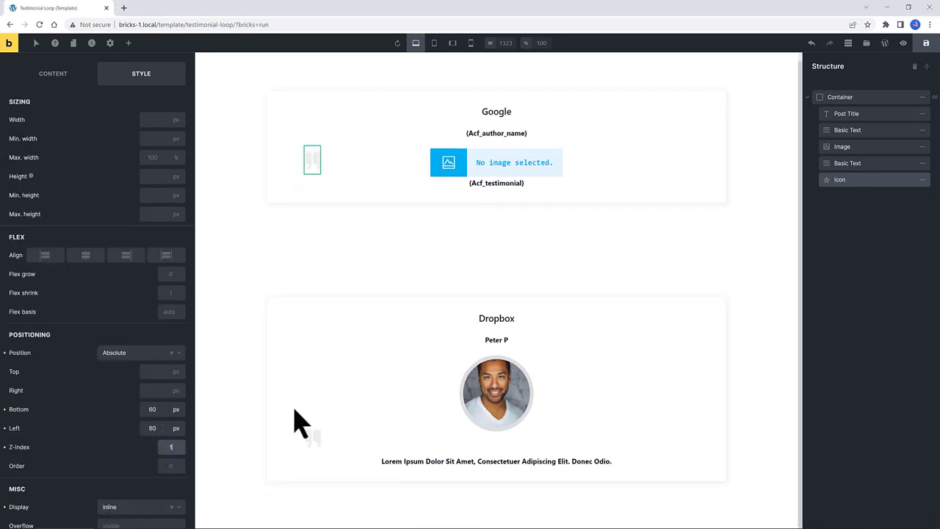
pyautogui.click(342, 382)
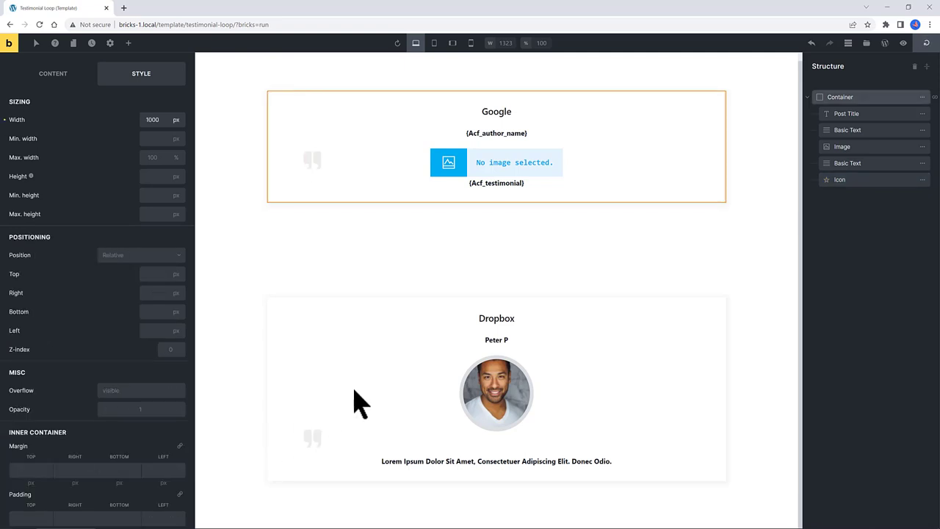
pyautogui.hotkey('ctrl', 'shift', 'e')
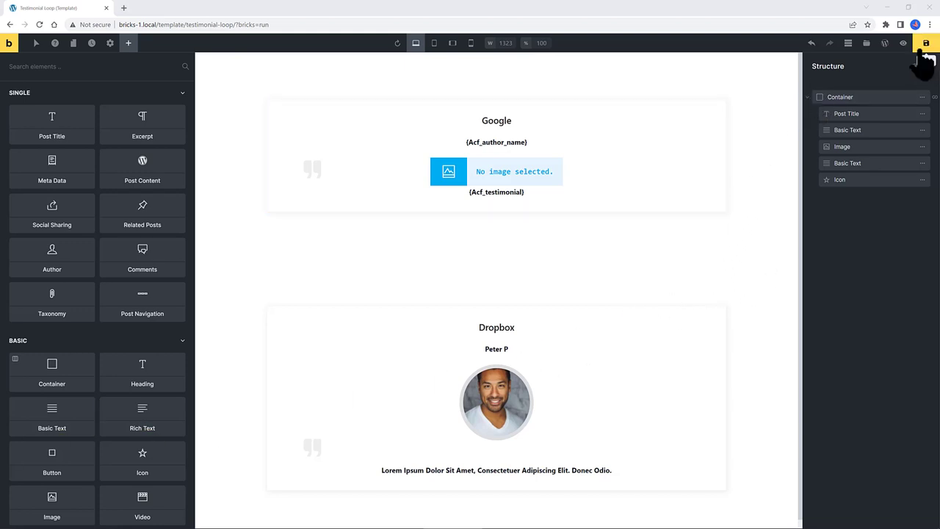
# Step: Preview the Testimonial Loop template, then view it live with the Google and Dropbox cards
pyautogui.click(903, 43)
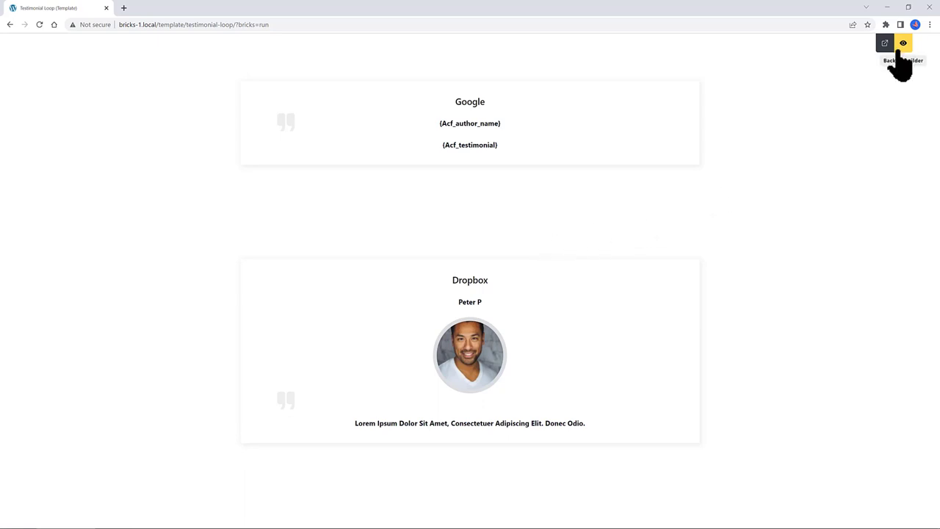
pyautogui.click(903, 44)
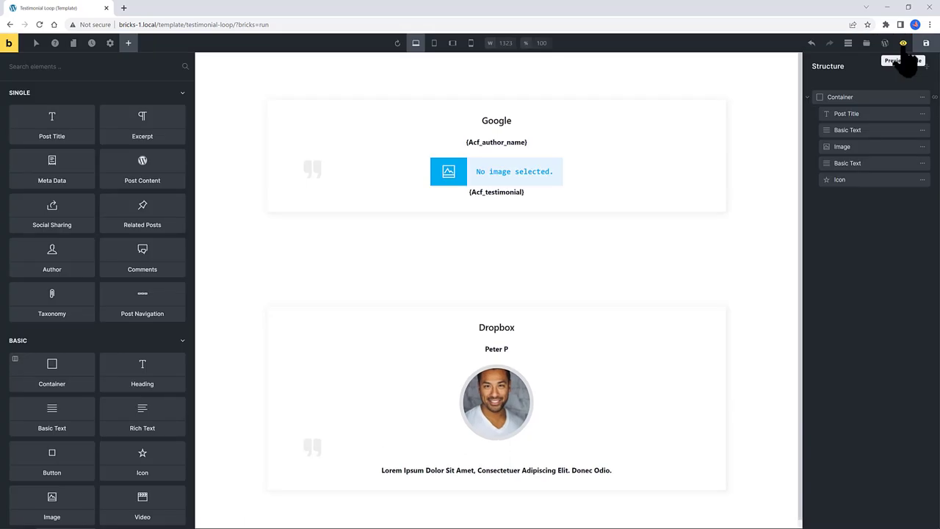
pyautogui.click(904, 44)
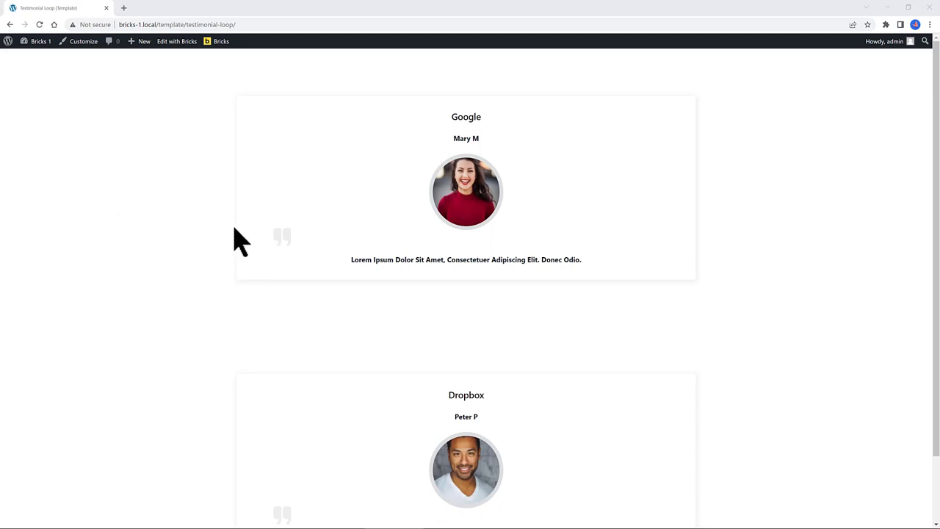
pyautogui.scroll(-2, 235, 240)
pyautogui.moveTo(44, 46)
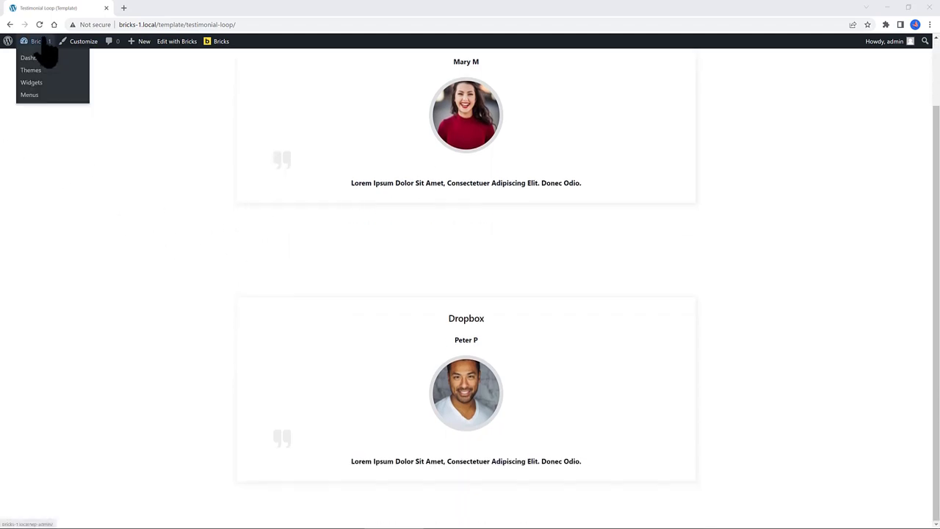
# Step: Add a Bricks template titled 'Testimonial Section' with template type Section and publish it
pyautogui.click(44, 58)
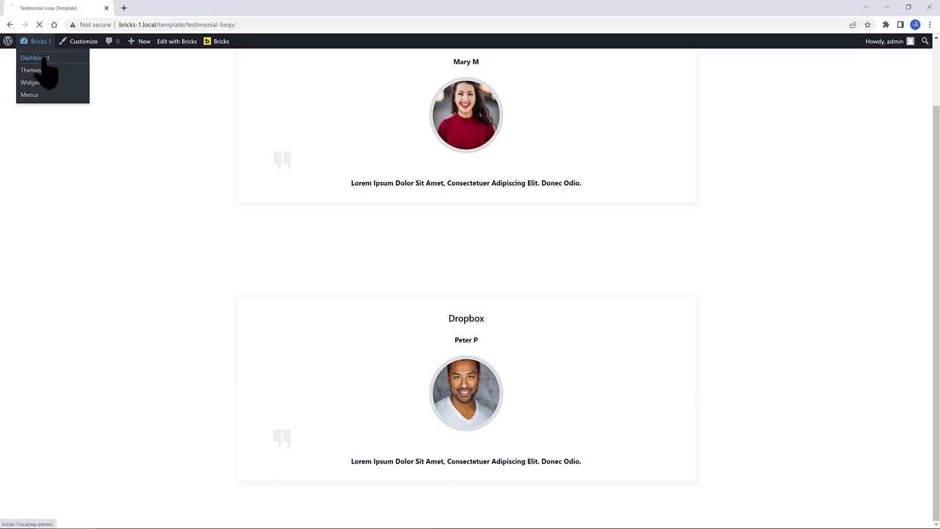
pyautogui.click(92, 130)
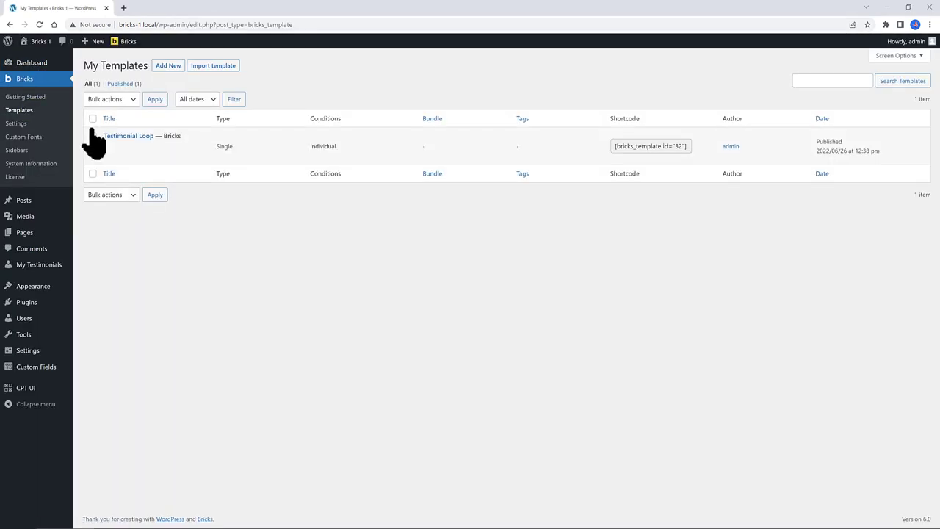
pyautogui.click(169, 65)
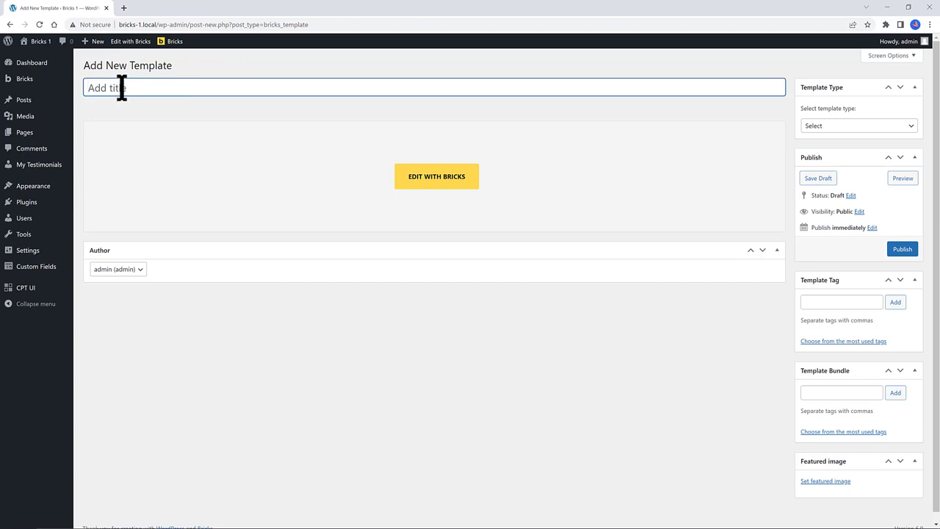
pyautogui.write('Testimonial Section')
pyautogui.click(833, 131)
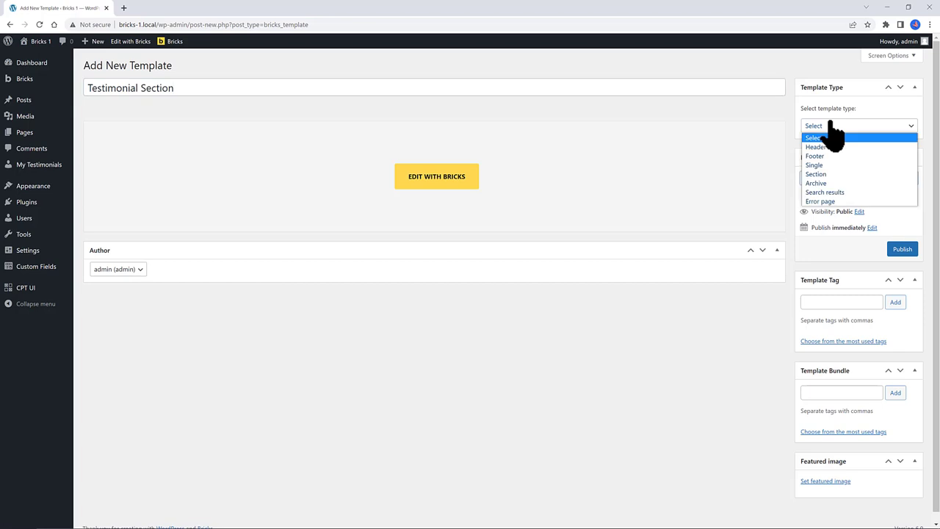
pyautogui.click(817, 177)
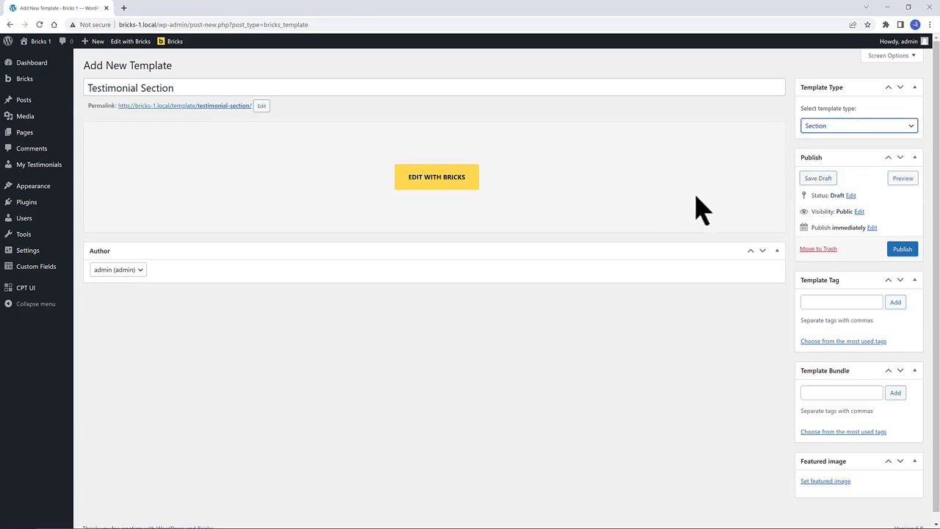
pyautogui.click(902, 249)
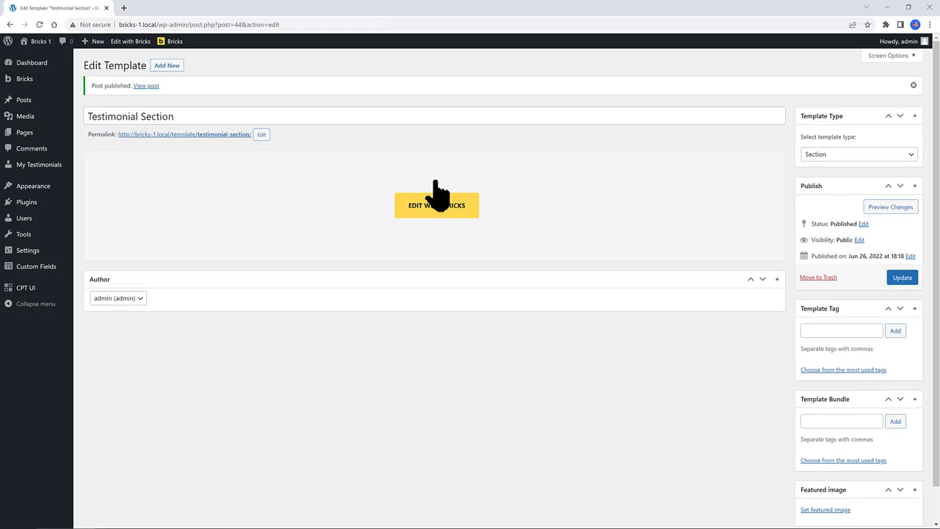
# Step: Open the template in Bricks and add an Individual display condition in Template Settings
pyautogui.click(436, 194)
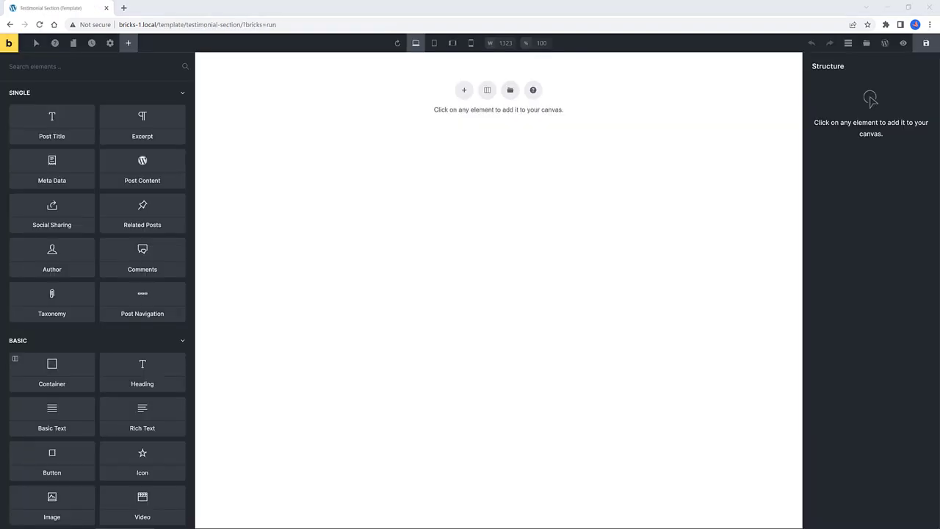
pyautogui.click(111, 43)
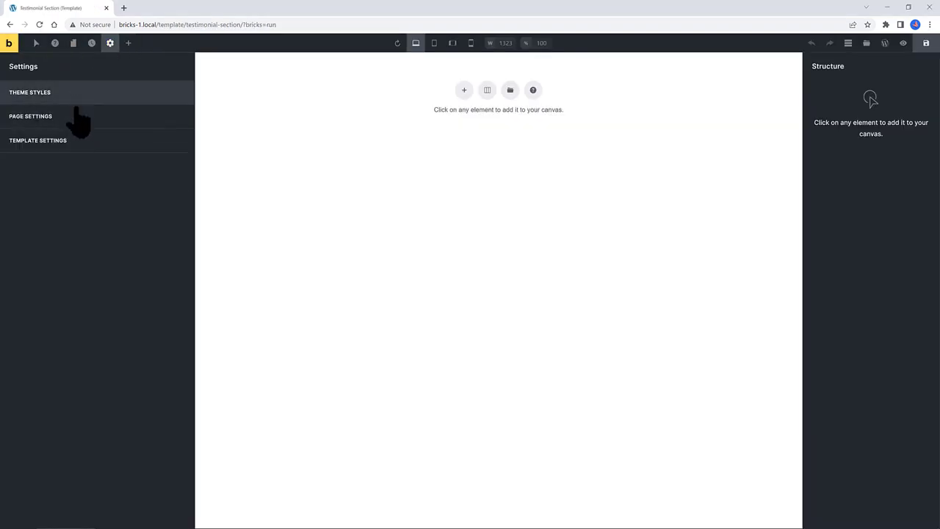
pyautogui.click(66, 141)
pyautogui.click(96, 151)
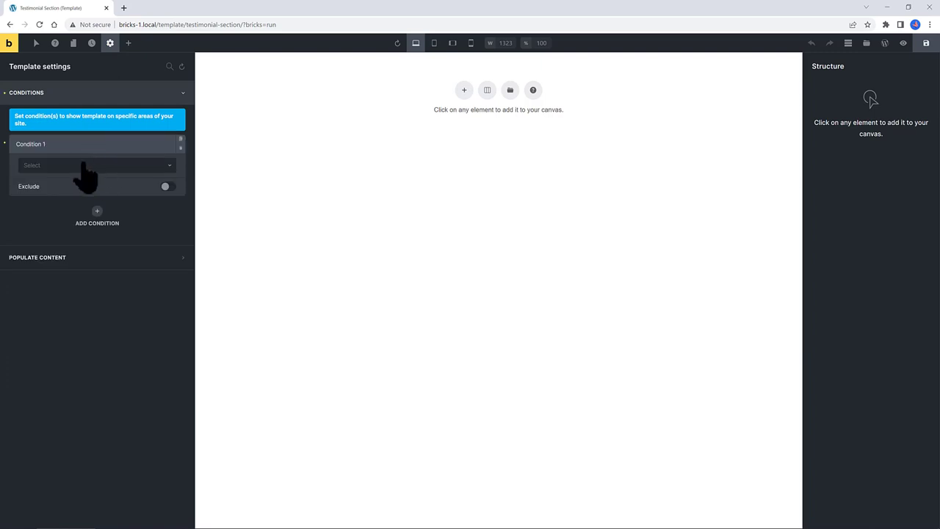
pyautogui.click(84, 166)
pyautogui.scroll(-1, 46, 265)
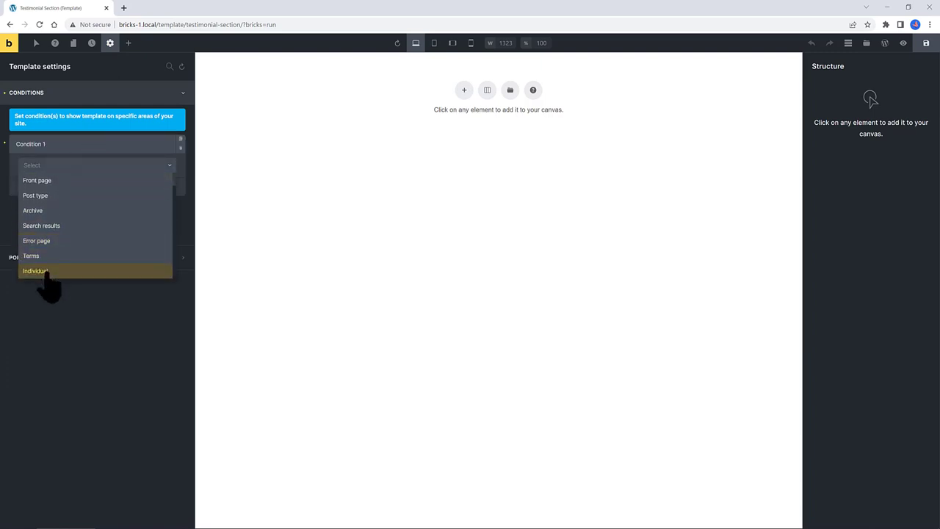
pyautogui.click(35, 271)
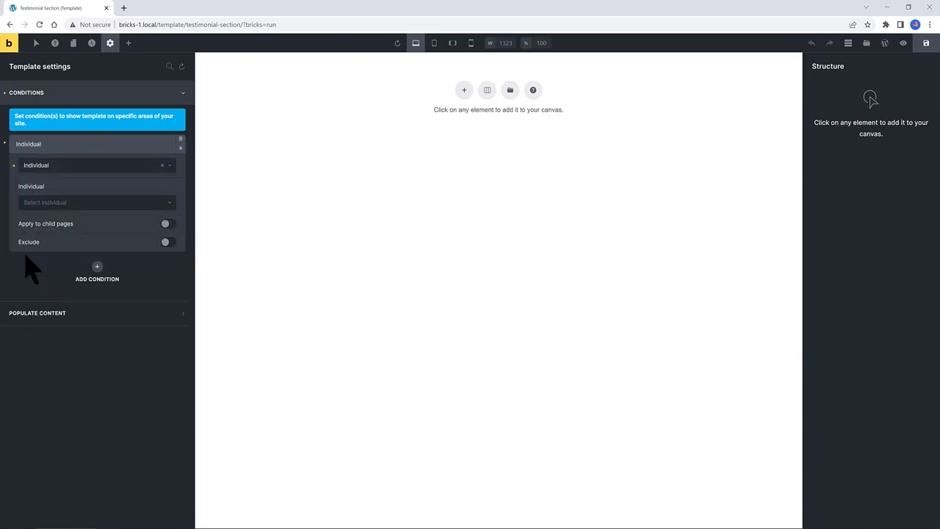
pyautogui.click(128, 137)
# Step: Populate the preview content with the Dropbox testimonial as a single post and apply it
pyautogui.click(40, 215)
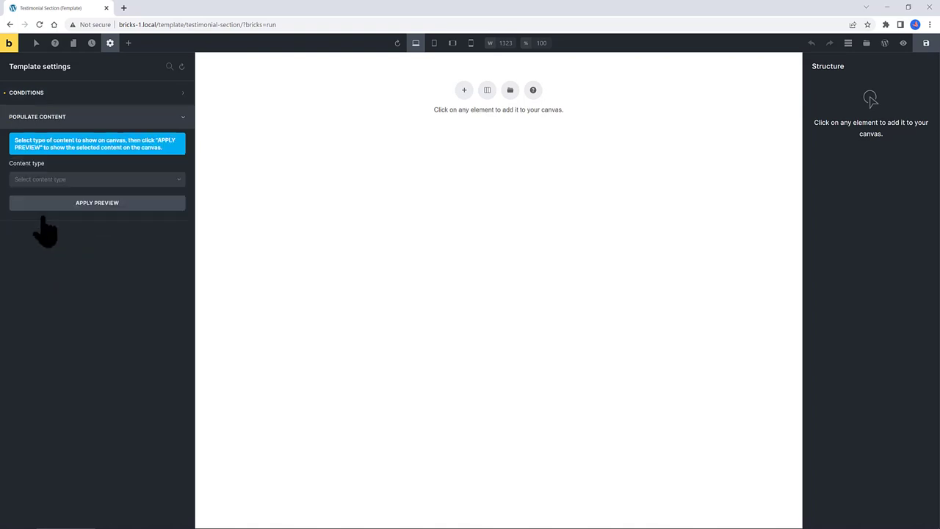
pyautogui.click(95, 180)
pyautogui.click(44, 197)
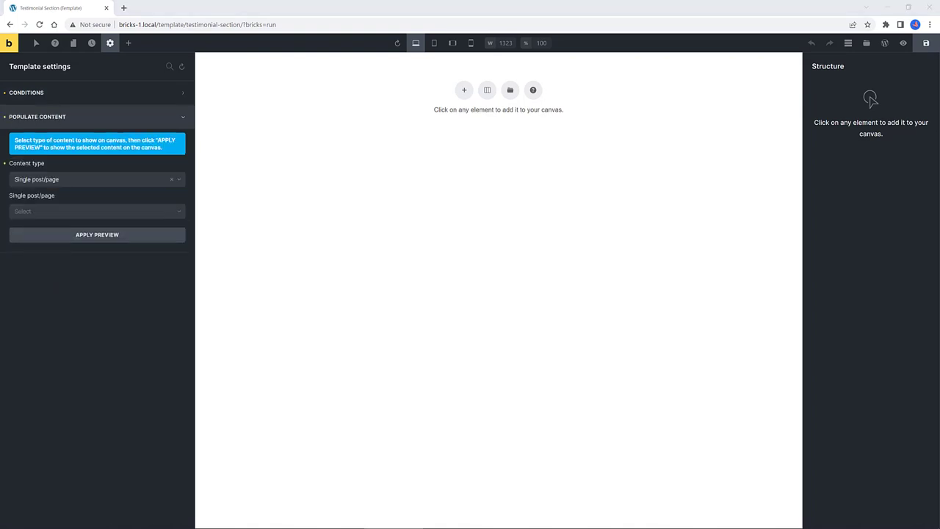
pyautogui.click(94, 212)
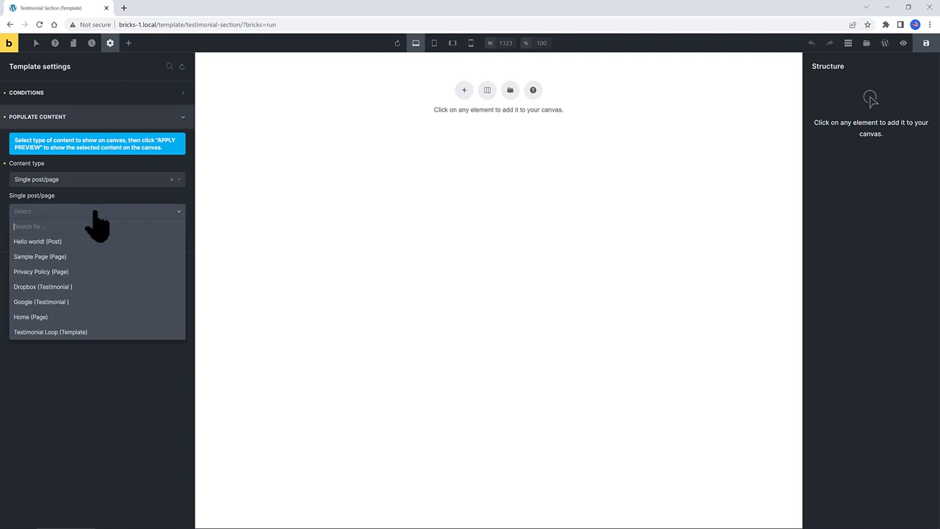
pyautogui.click(62, 288)
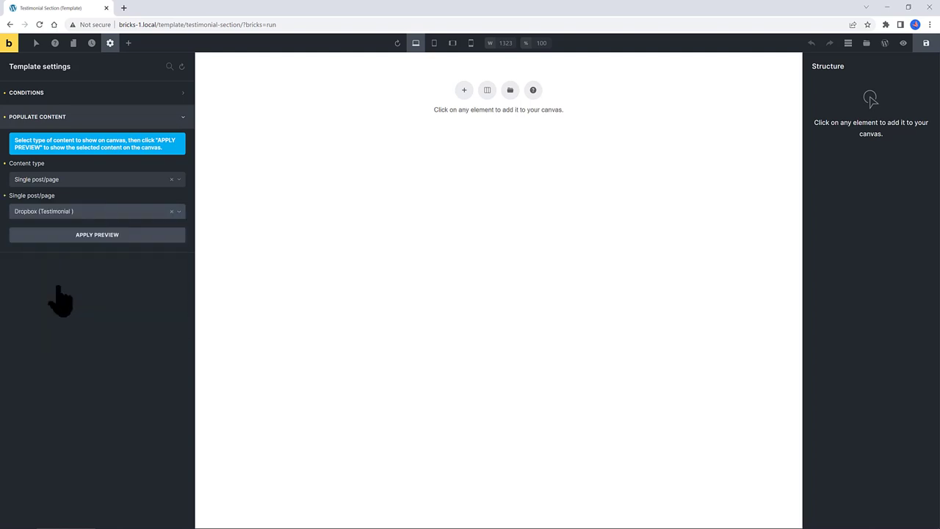
pyautogui.click(127, 237)
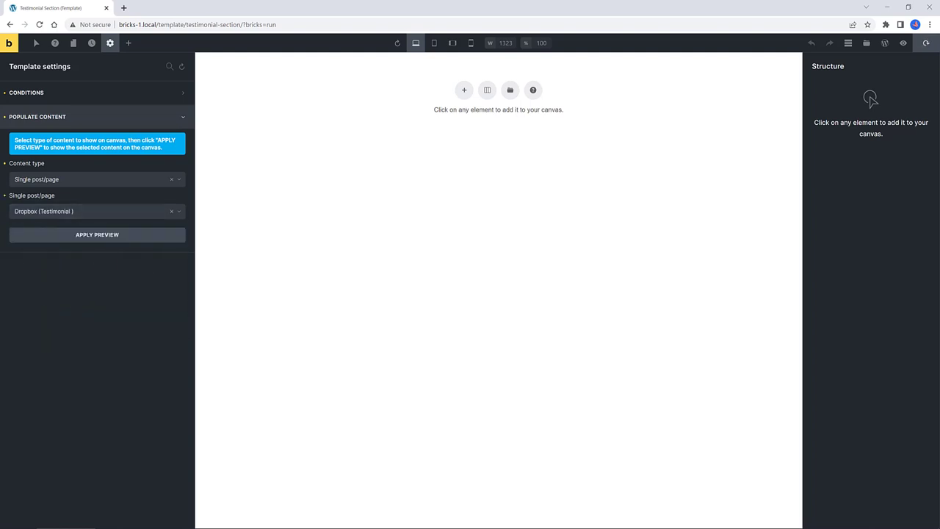
# Step: Add a container to the empty canvas with a Heading element inside it
pyautogui.hotkey('ctrl', 'shift', 'a')
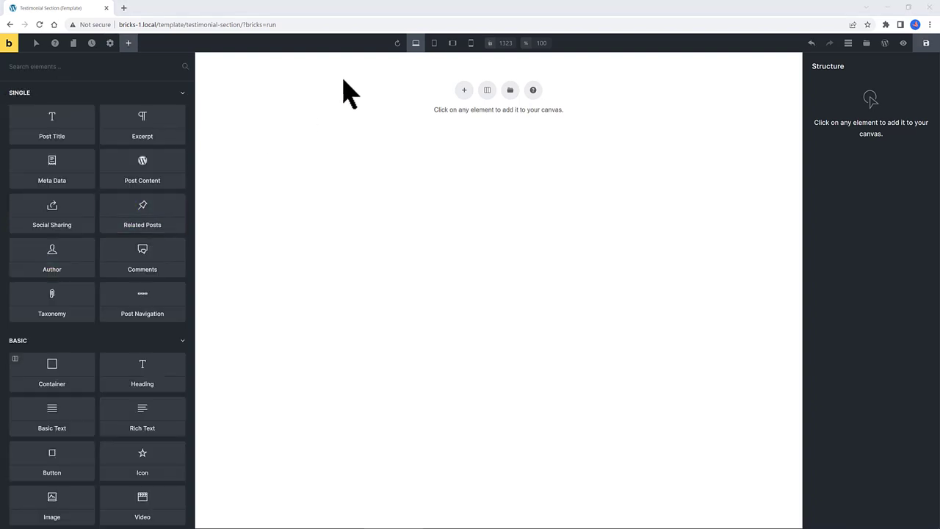
pyautogui.click(487, 90)
pyautogui.click(129, 42)
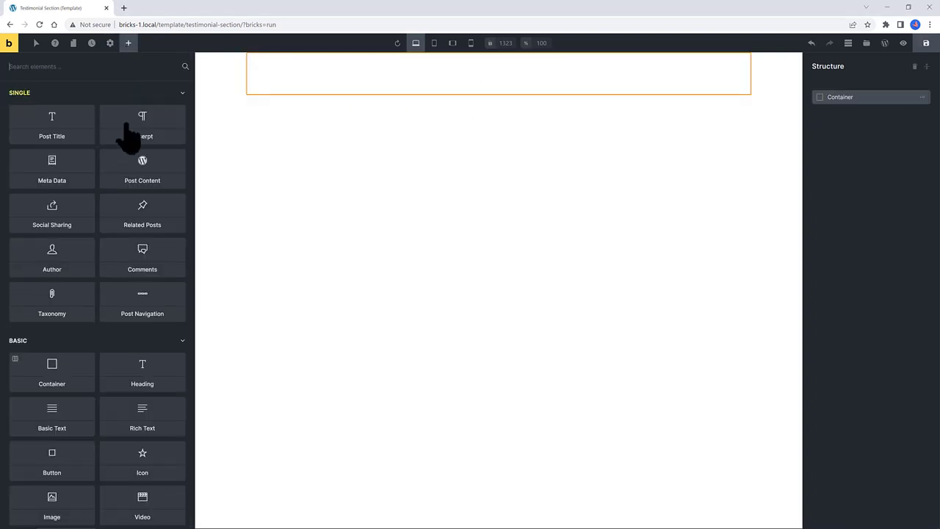
pyautogui.click(143, 378)
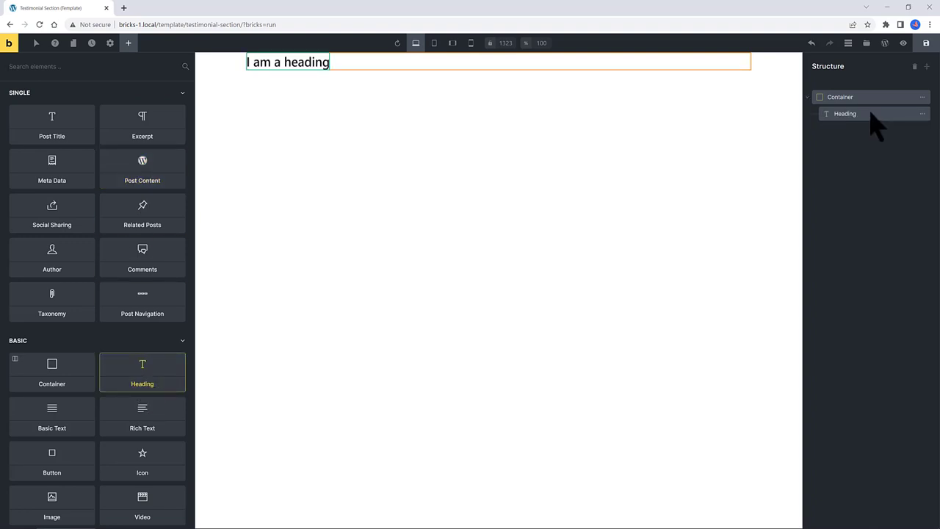
pyautogui.click(918, 113)
pyautogui.click(915, 113)
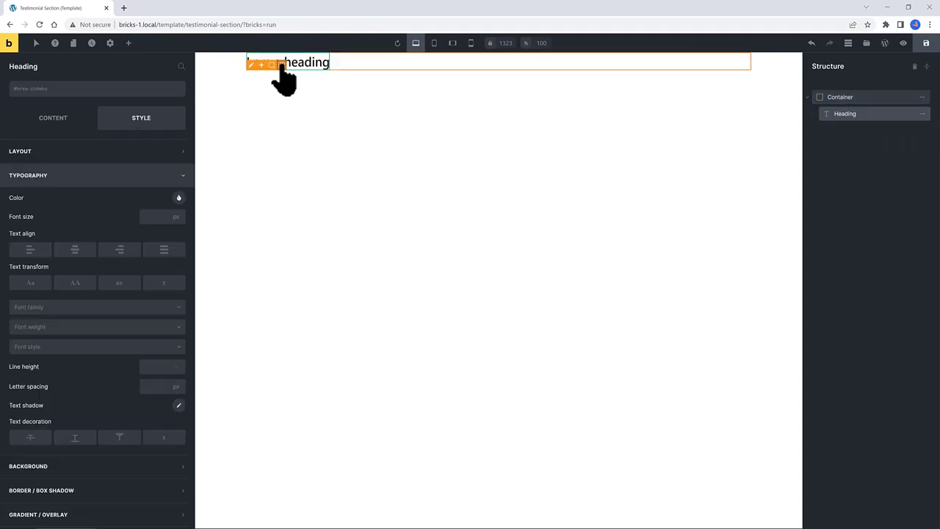
# Step: Make the heading an h2 reading 'What Our Customers Are Saying', linked to the post link
pyautogui.click(52, 125)
pyautogui.tripleClick(46, 150)
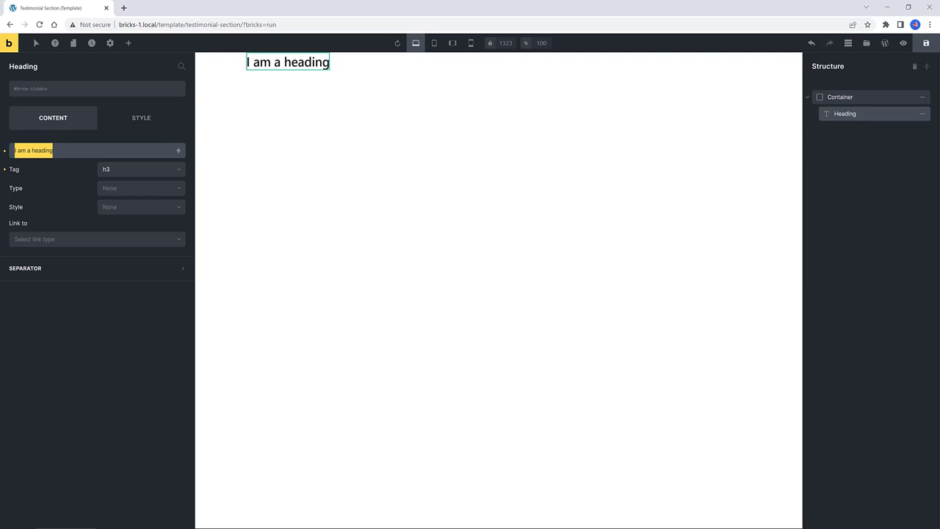
pyautogui.write('What')
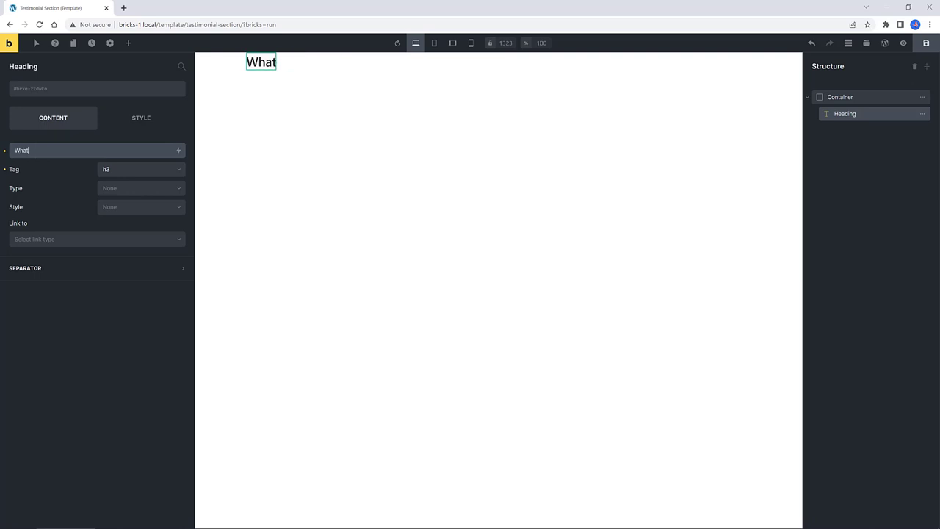
pyautogui.write(' Our Customers')
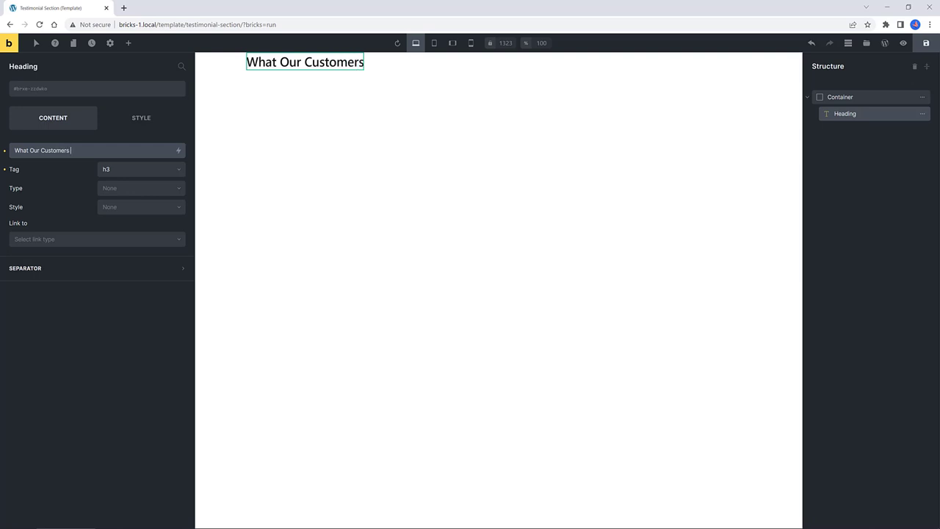
pyautogui.write(' Are Saying')
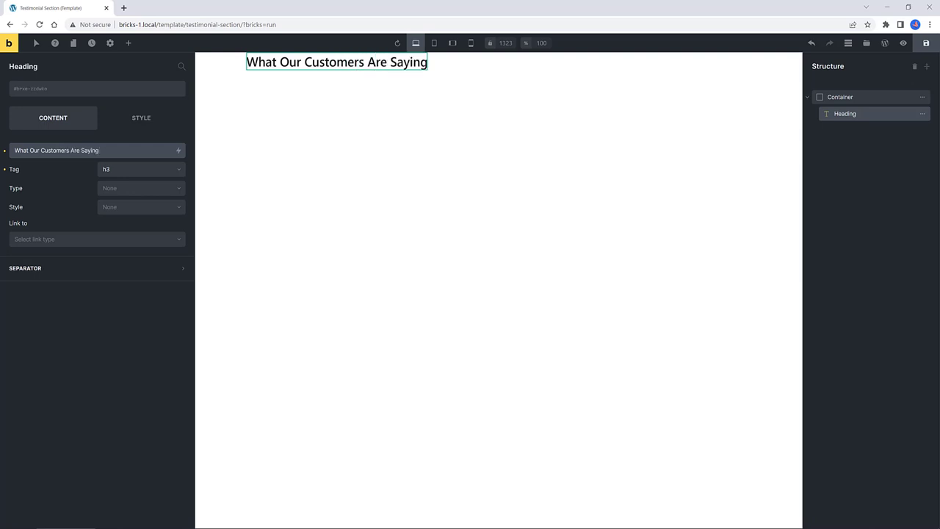
pyautogui.click(138, 170)
pyautogui.click(140, 199)
pyautogui.click(42, 239)
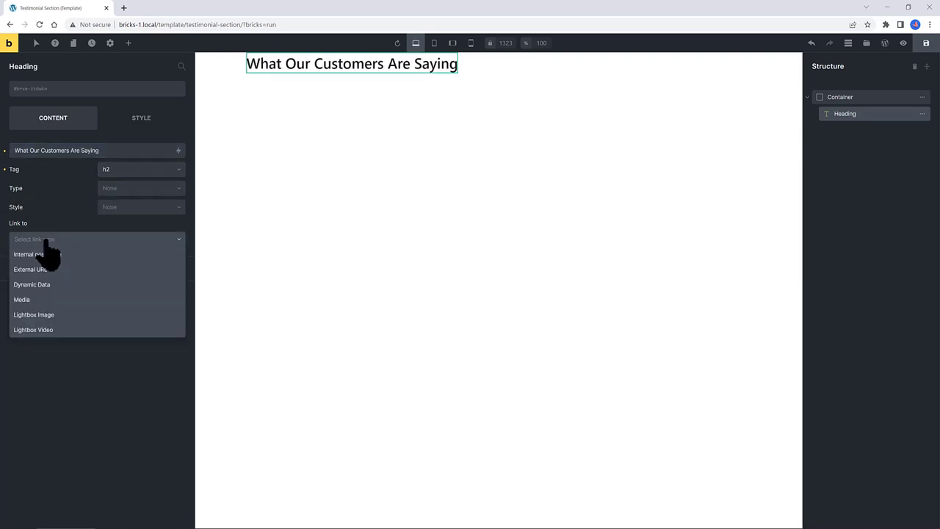
pyautogui.click(34, 287)
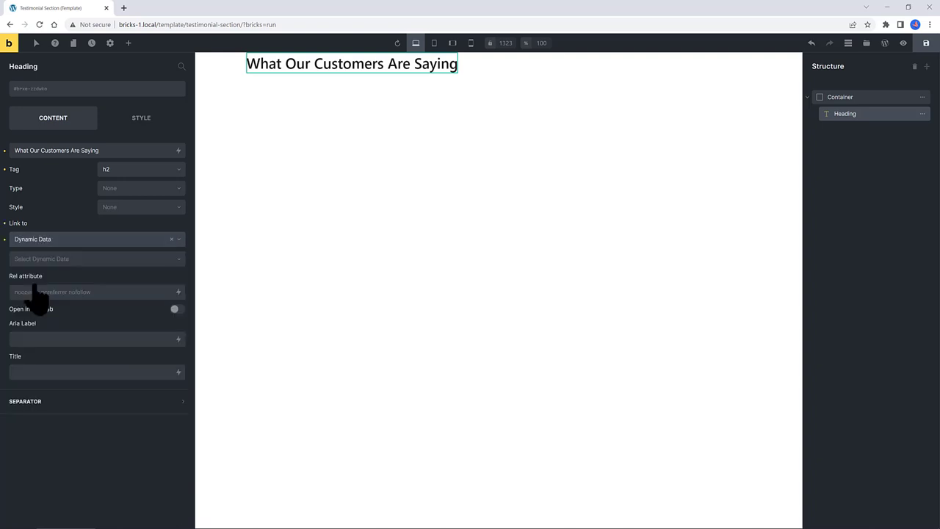
pyautogui.click(55, 262)
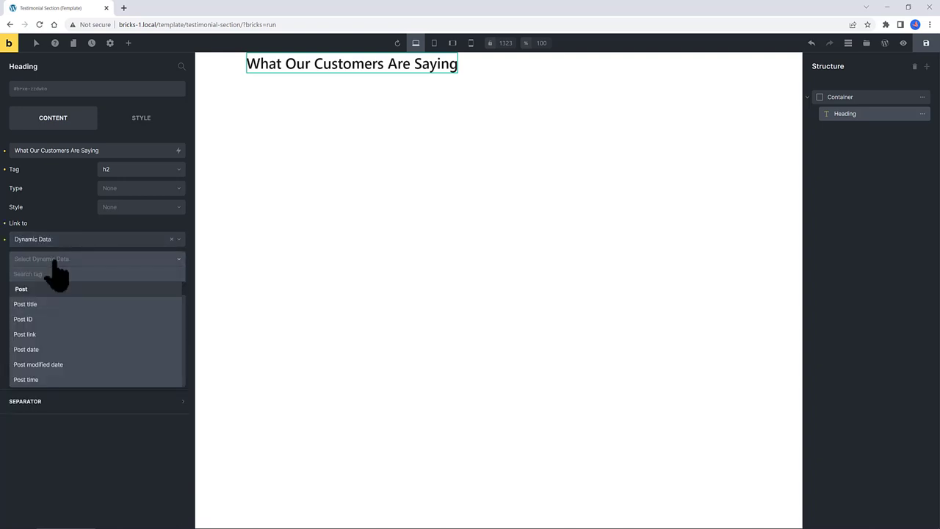
pyautogui.click(37, 334)
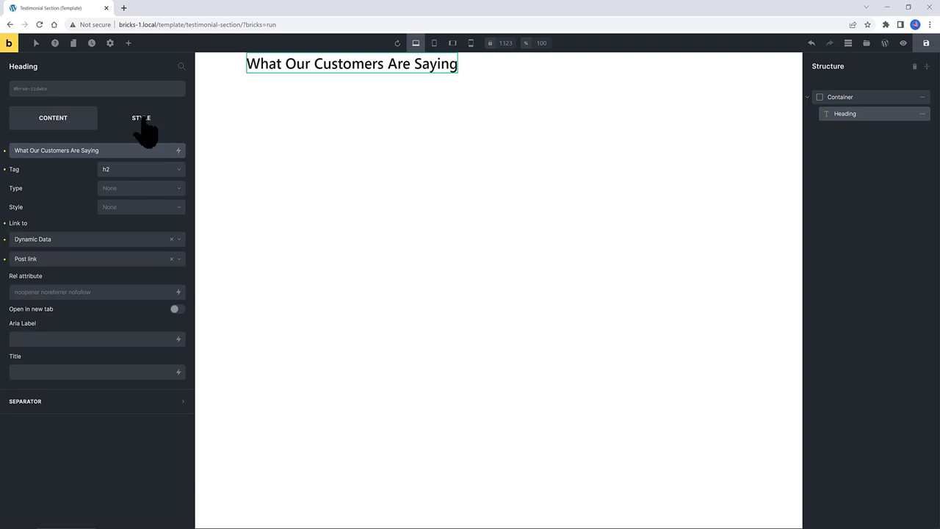
# Step: Colour the heading dark navy and centre it with Flex Align center
pyautogui.click(143, 122)
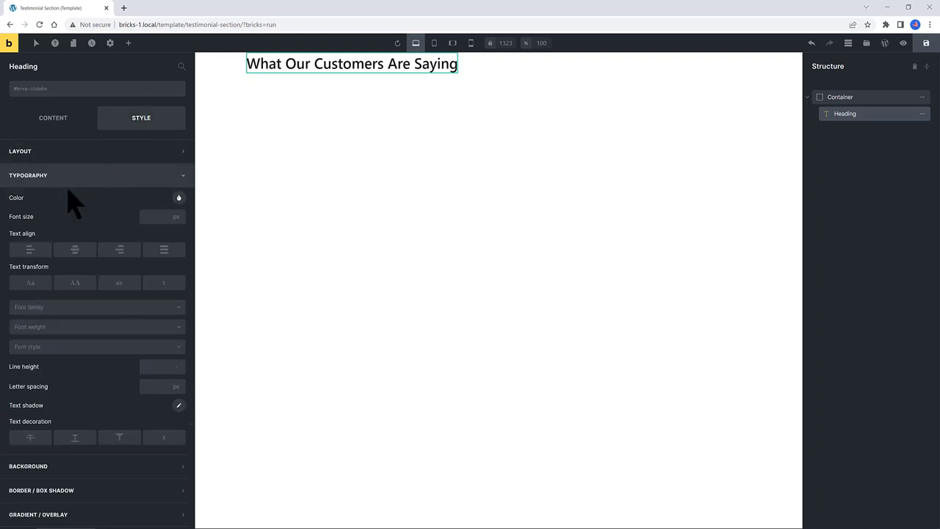
pyautogui.click(178, 199)
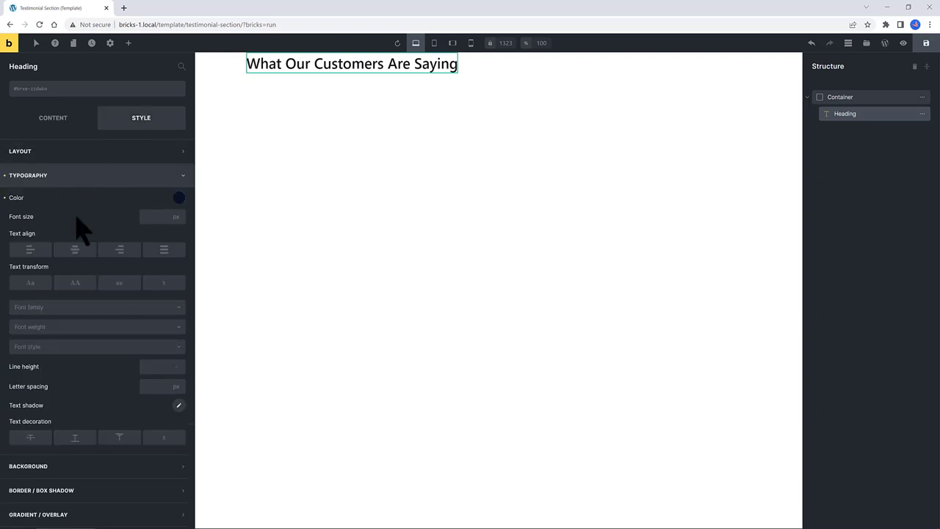
pyautogui.click(116, 153)
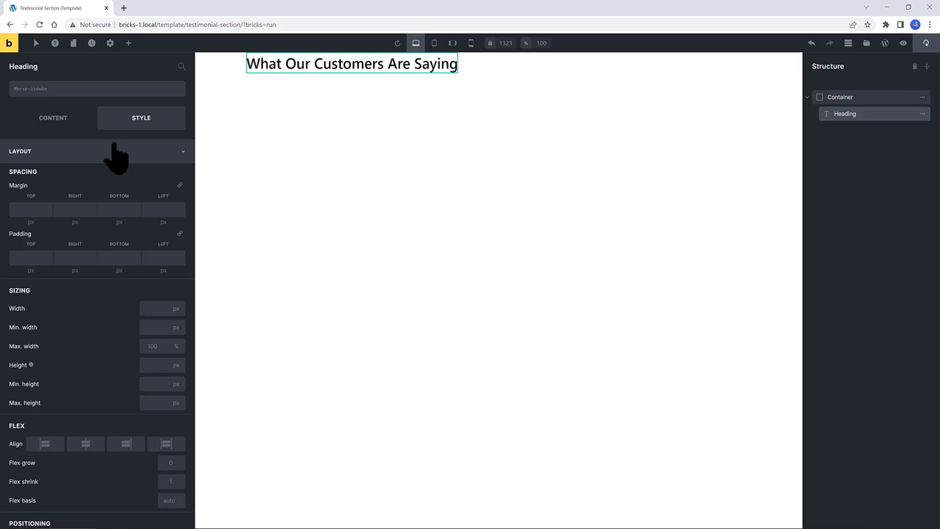
pyautogui.click(86, 444)
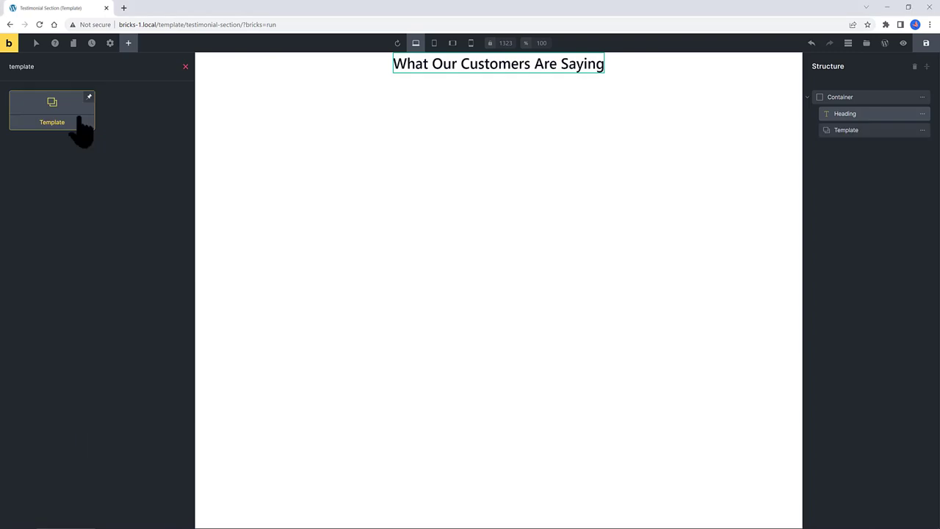
# Step: Add a Template element under the heading that embeds the Testimonial Loop template
pyautogui.click(80, 123)
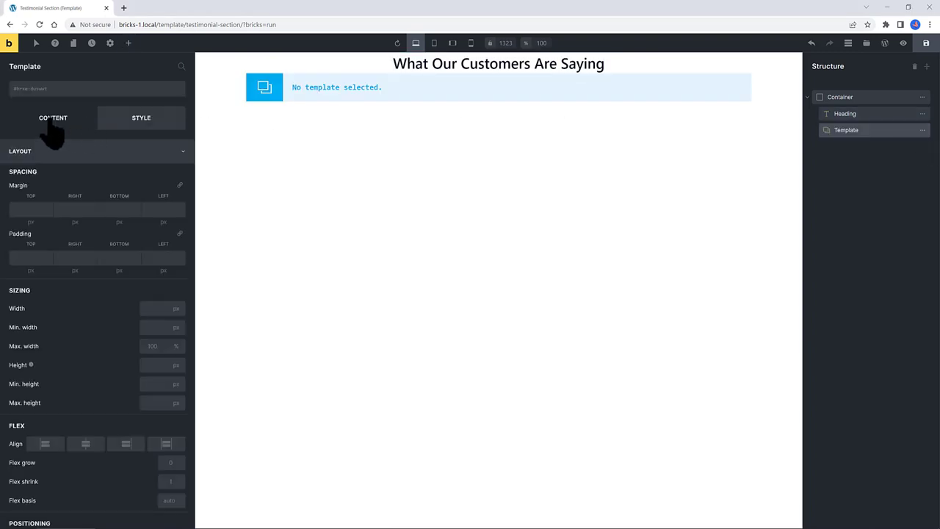
pyautogui.click(47, 119)
pyautogui.click(46, 163)
pyautogui.click(44, 196)
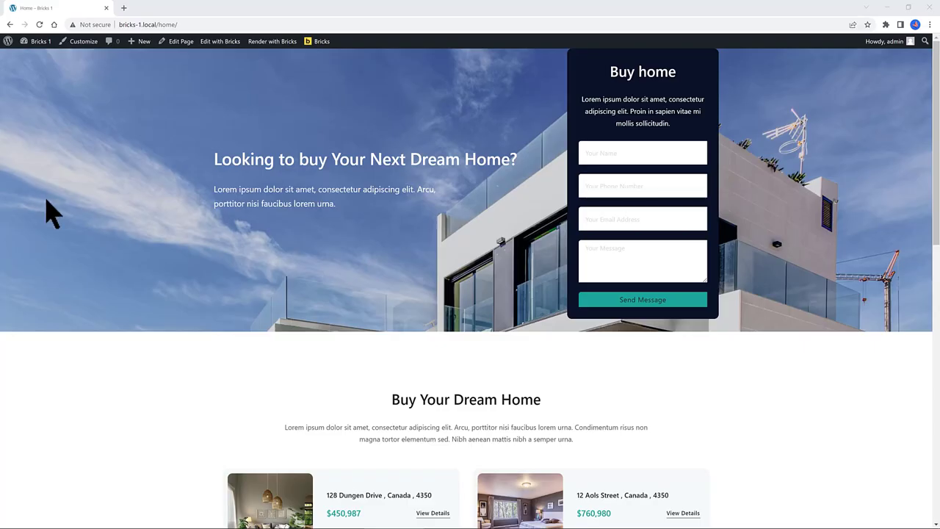
# Step: Scroll down and back up the Home page to look over its sections
pyautogui.scroll(-6, 193, 287)
pyautogui.scroll(5, 209, 294)
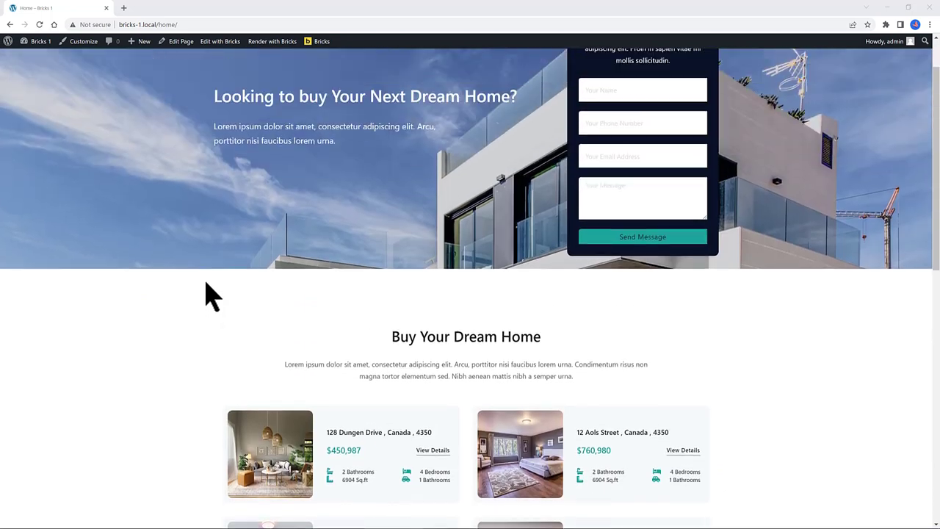
pyautogui.scroll(1, 210, 294)
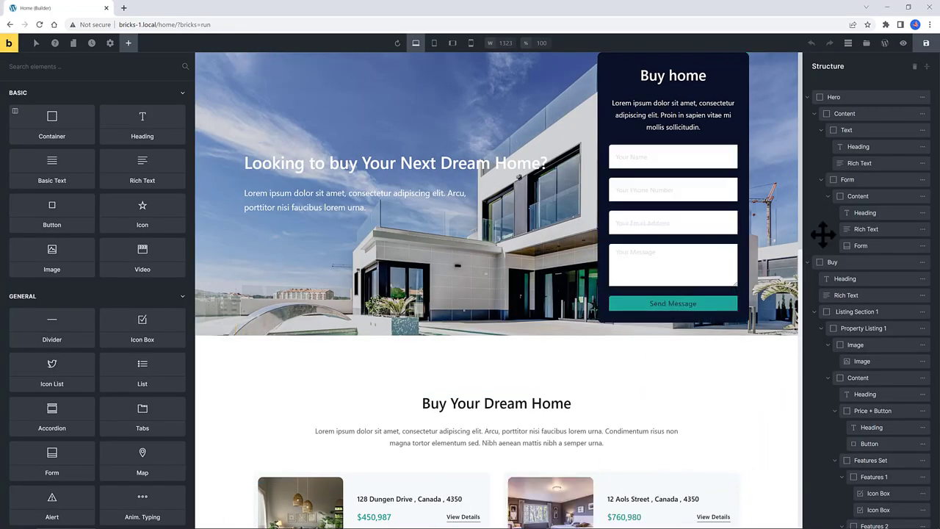
# Step: Collapse the Hero, Buy, Content and Contact sections in the Structure tree
pyautogui.click(808, 97)
pyautogui.click(808, 114)
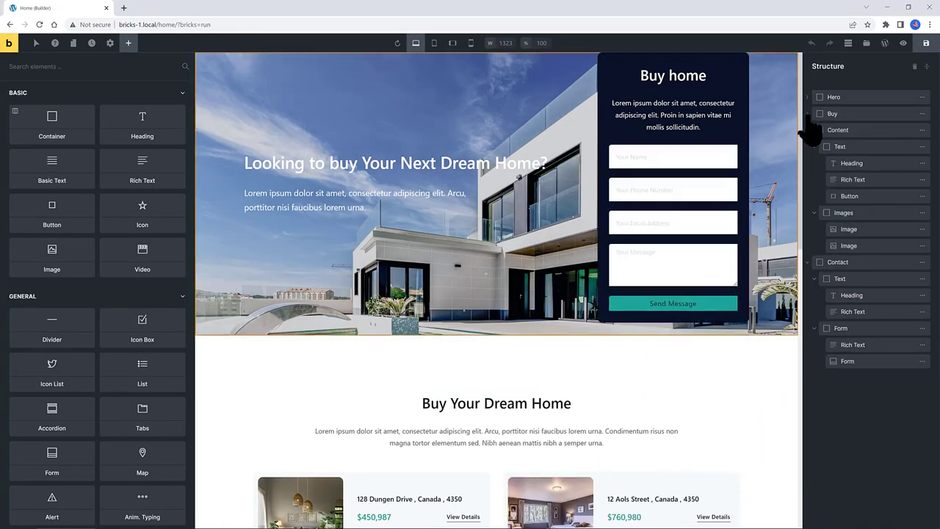
pyautogui.click(808, 130)
pyautogui.click(808, 147)
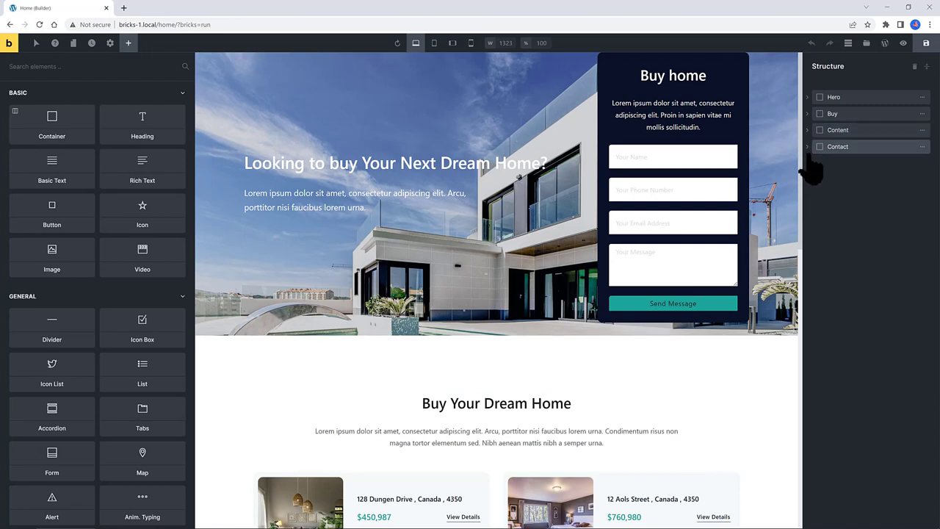
# Step: Drag a Container element onto the canvas below the Buy listings, above the agents contact section
pyautogui.scroll(-3, 332, 413)
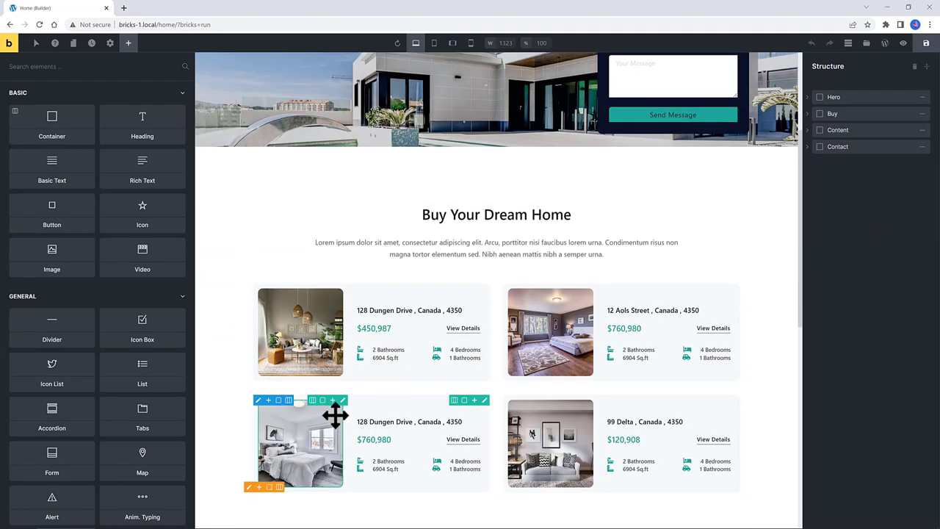
pyautogui.scroll(3, 581, 365)
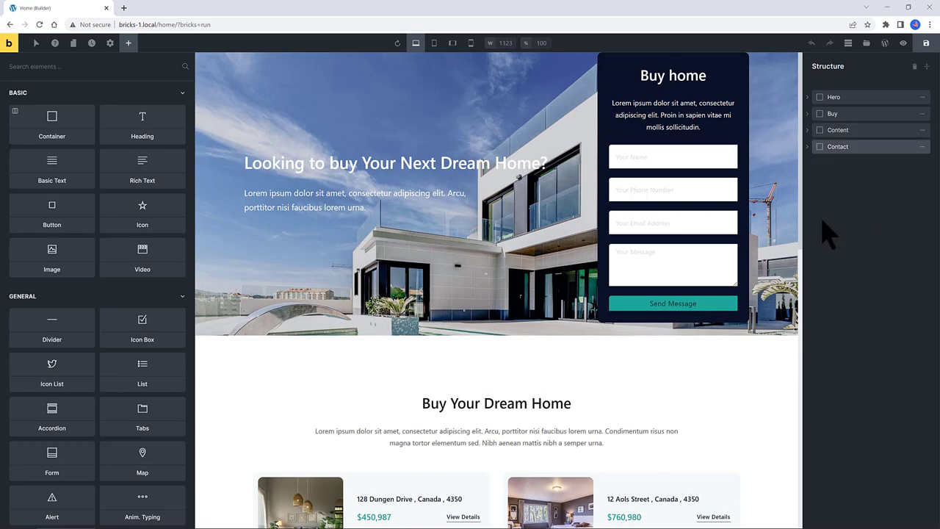
pyautogui.scroll(-1, 511, 417)
pyautogui.scroll(-8, 392, 384)
pyautogui.scroll(2, 396, 384)
pyautogui.scroll(-4, 395, 385)
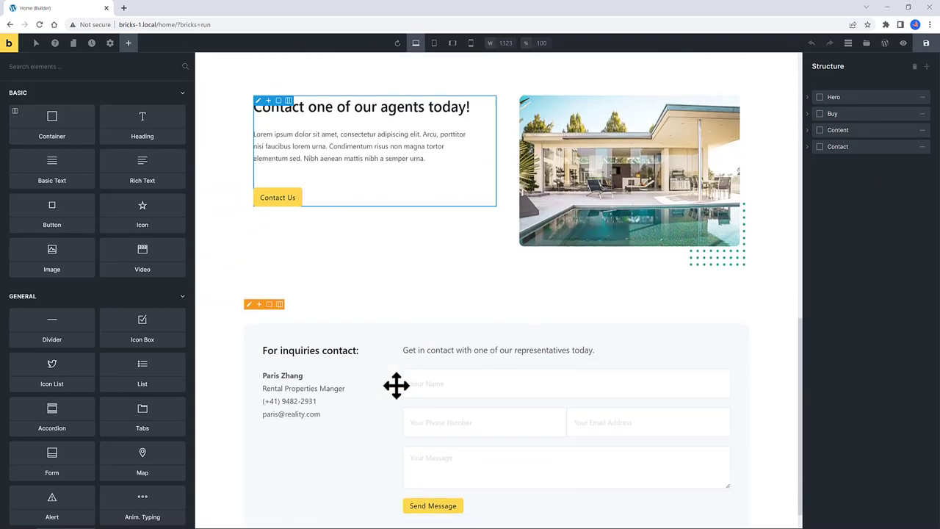
pyautogui.scroll(3, 487, 424)
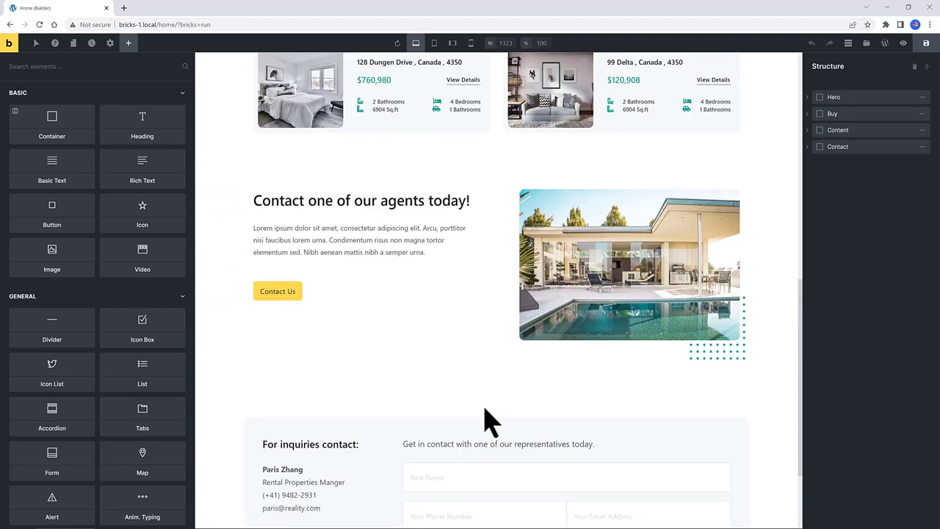
pyautogui.moveTo(52, 123); pyautogui.dragTo(464, 140)
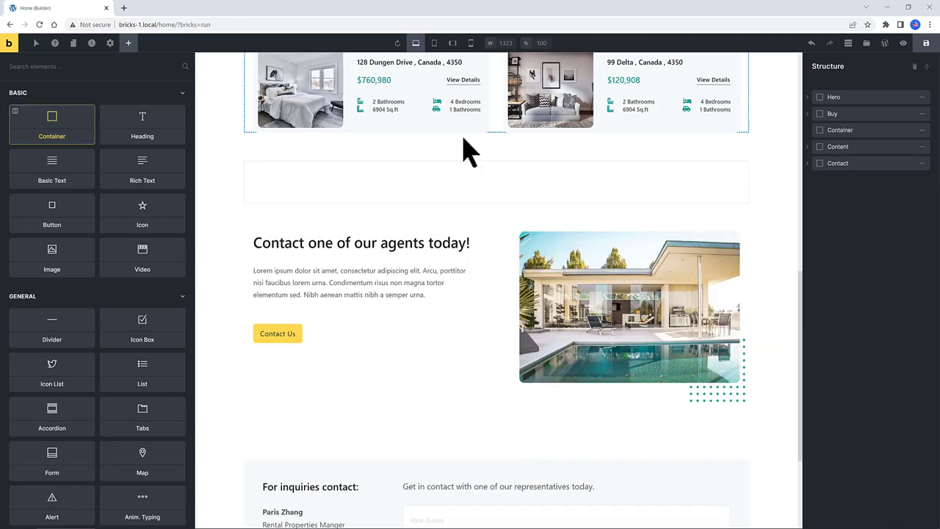
# Step: Add a Template element, found by searching 'templ', inside the new Container
pyautogui.click(841, 130)
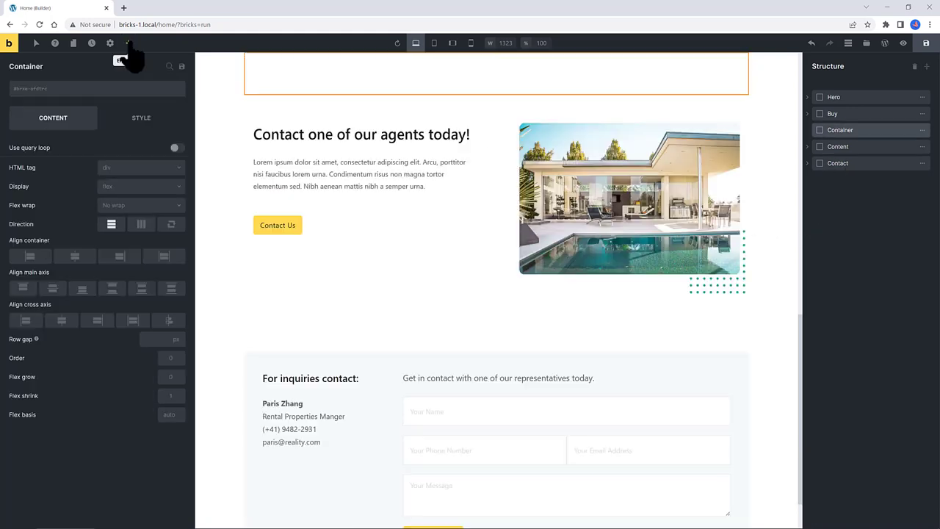
pyautogui.click(128, 43)
pyautogui.write('template')
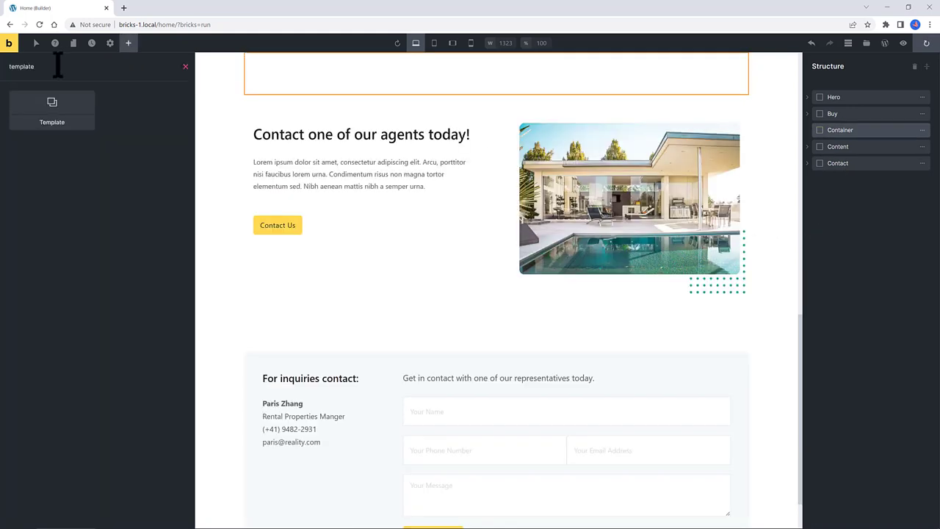
pyautogui.click(54, 123)
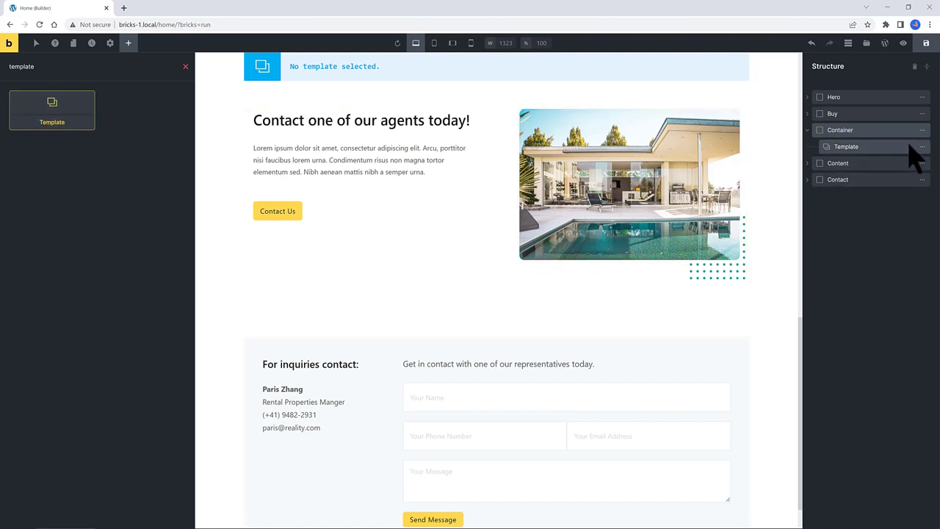
# Step: Choose Testimonial Section as the Template element's selected template
pyautogui.click(874, 150)
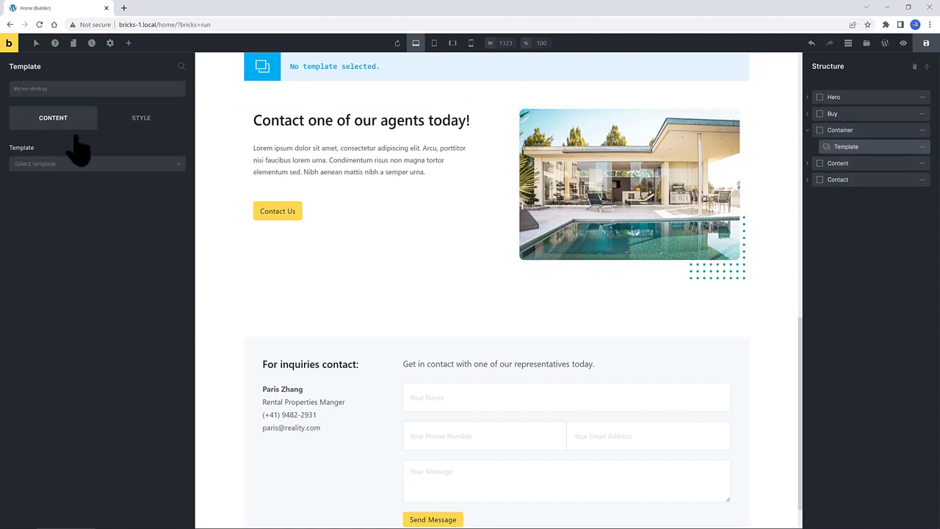
pyautogui.click(77, 163)
pyautogui.click(41, 210)
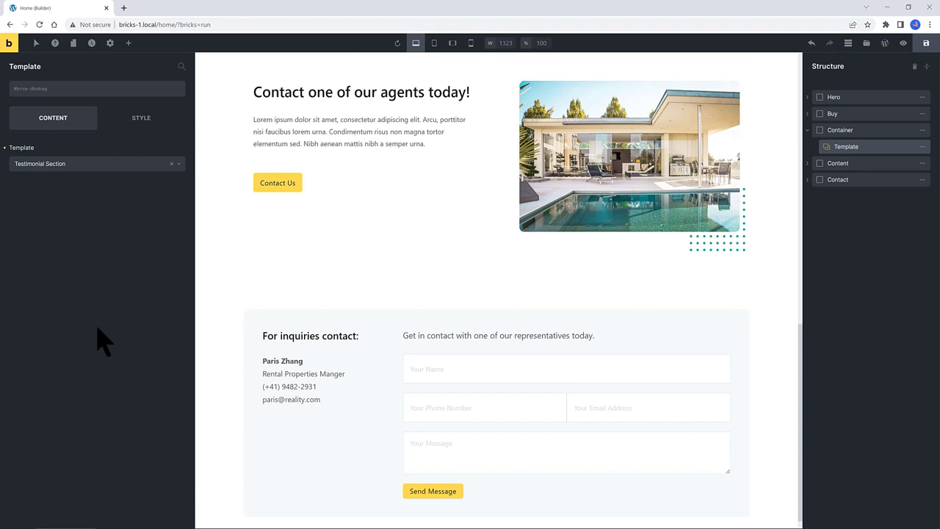
pyautogui.scroll(3, 227, 294)
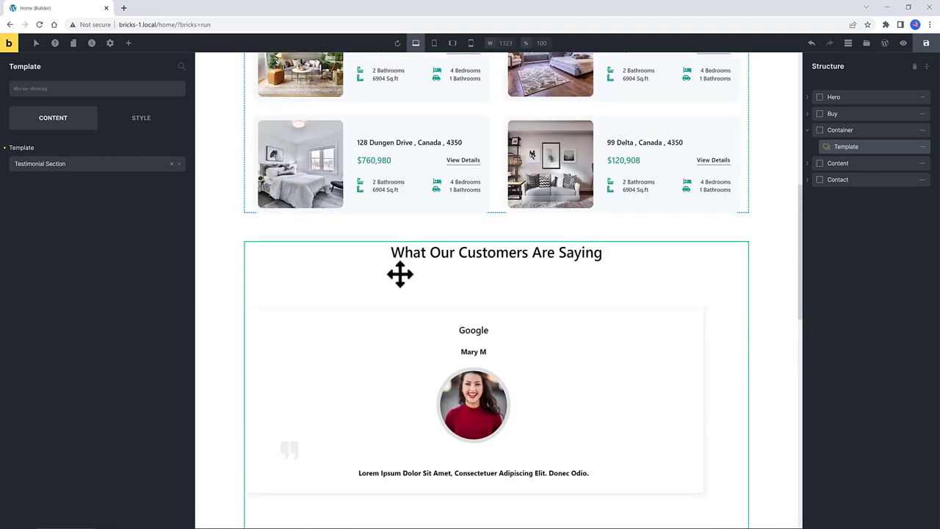
pyautogui.scroll(-2, 303, 283)
pyautogui.scroll(2, 303, 282)
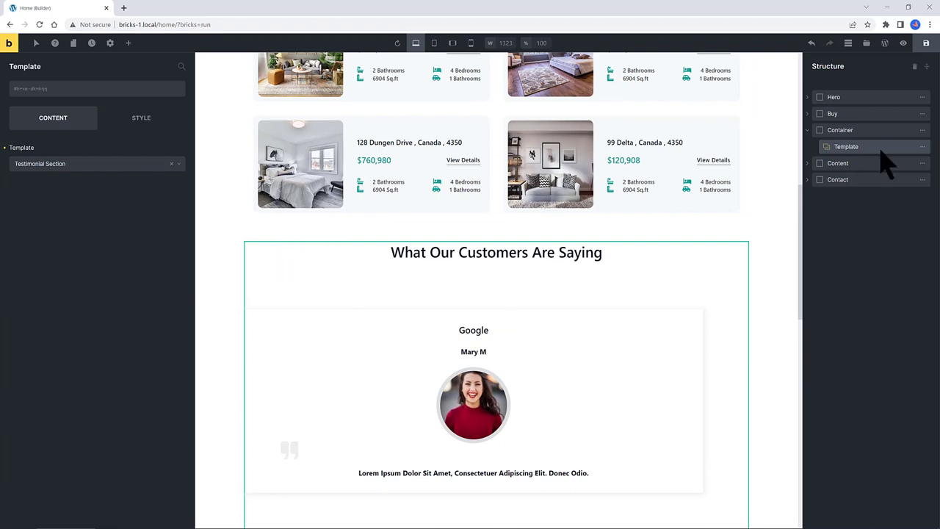
# Step: Set the testimonials Container's Style > Layout > Sizing width to 1000 px
pyautogui.click(884, 131)
pyautogui.click(136, 119)
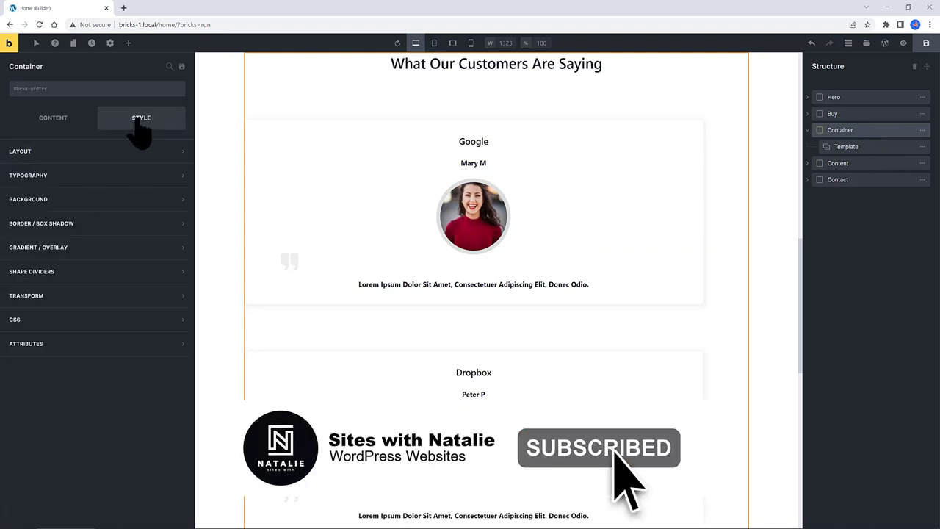
pyautogui.click(63, 155)
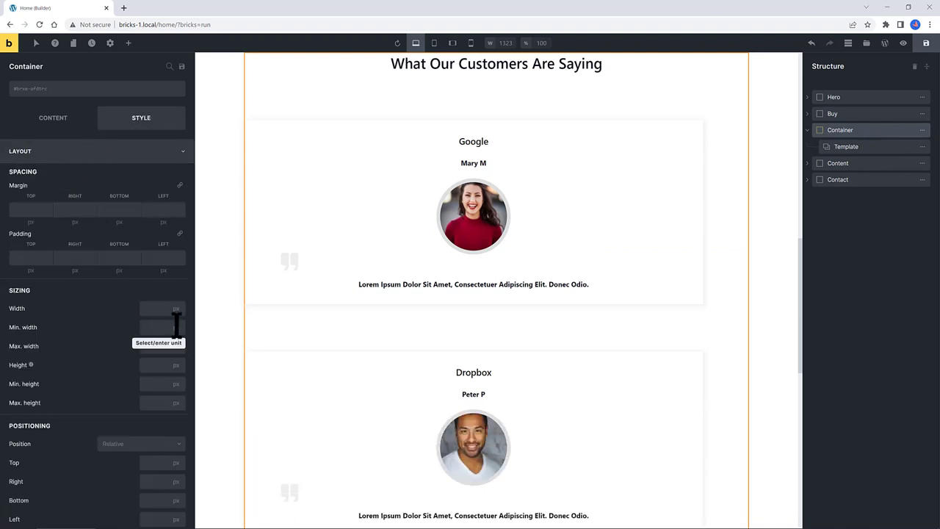
pyautogui.click(152, 308)
pyautogui.write('1')
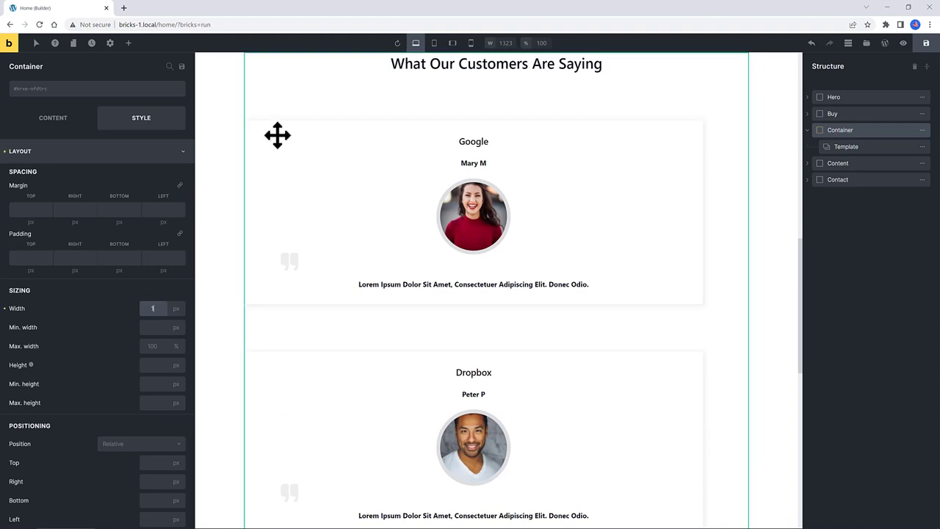
pyautogui.write('000')
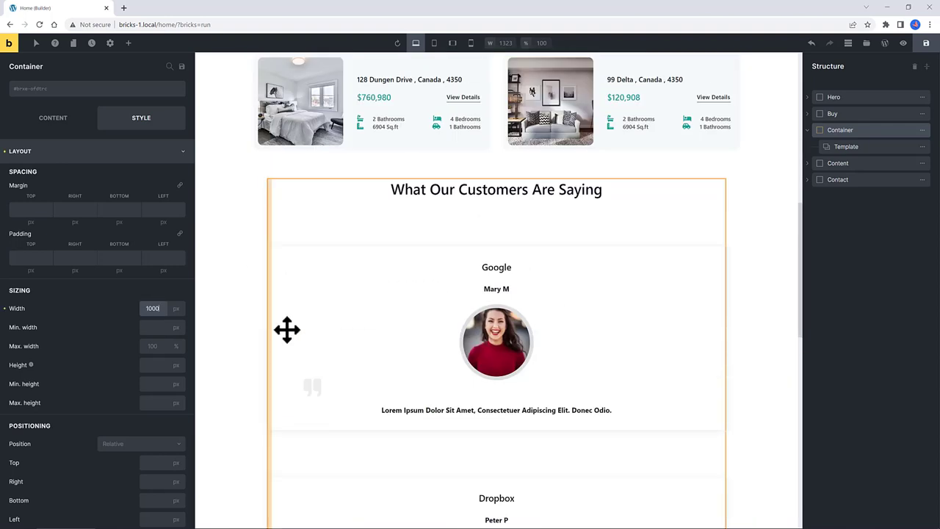
pyautogui.scroll(-3, 366, 257)
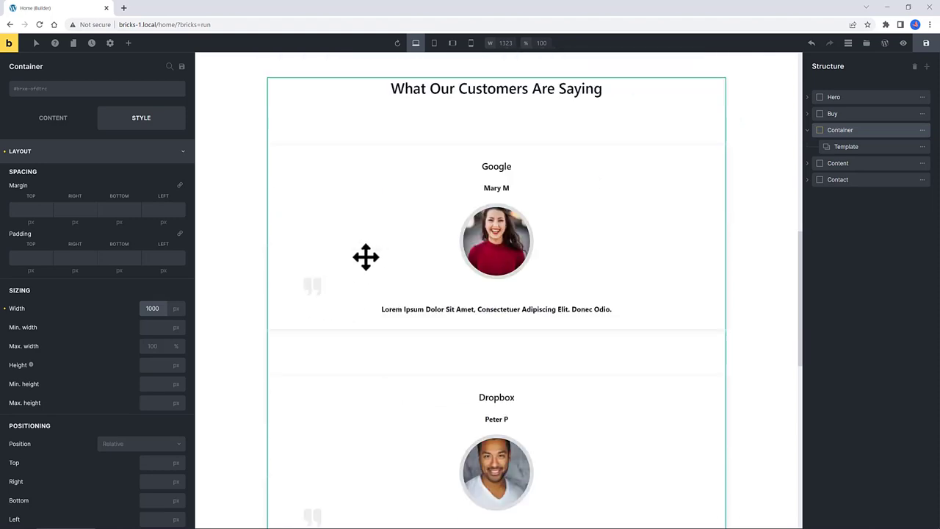
pyautogui.scroll(2, 372, 306)
pyautogui.scroll(4, 372, 306)
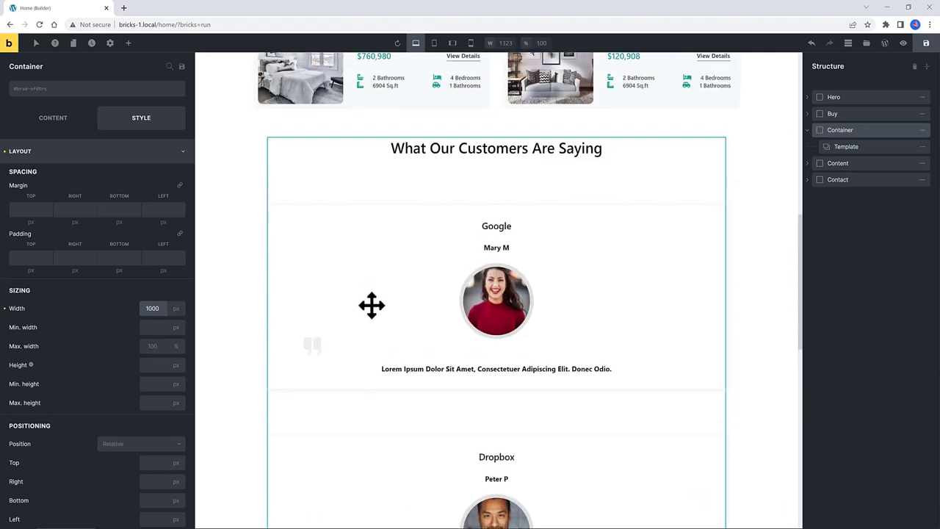
pyautogui.scroll(-5, 371, 305)
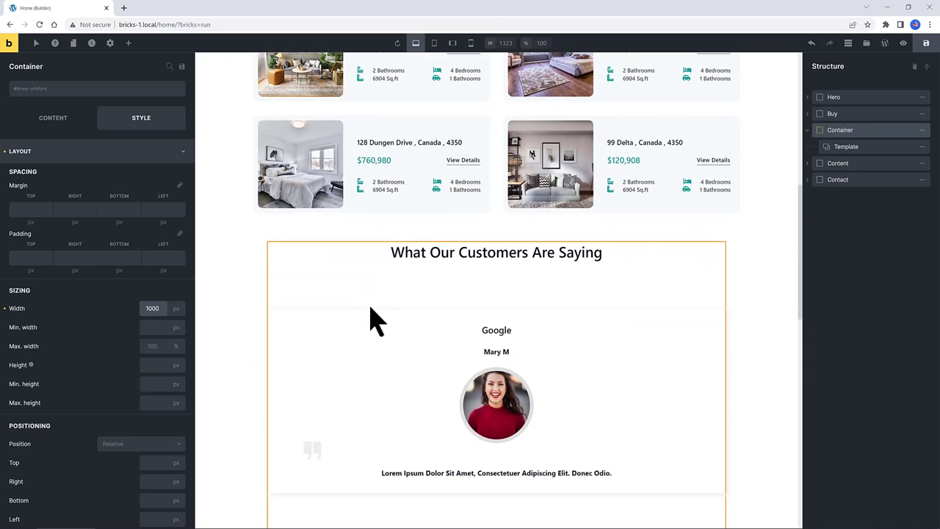